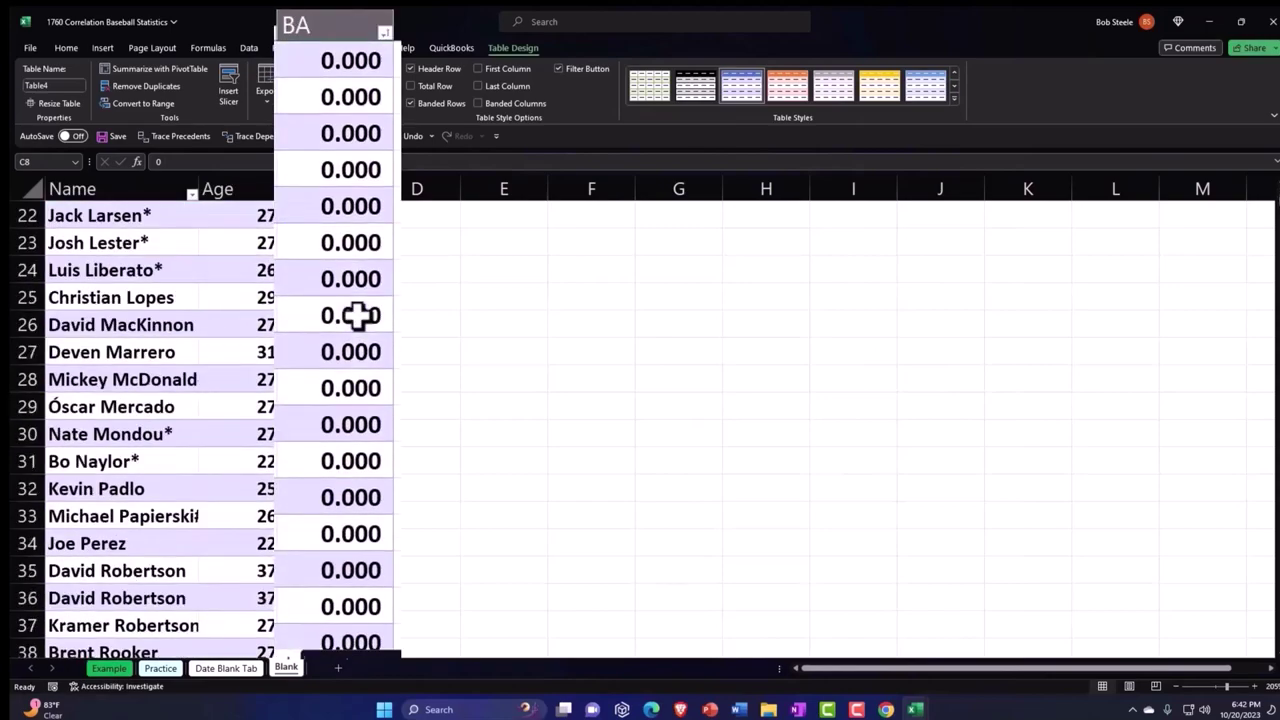
{"action": "scroll", "coordinate": [358, 315], "scroll_direction": "down", "scroll_amount": 8}
Step: Delete rows 2–54, the players with batting averages below 0.071
{"action": "scroll", "coordinate": [358, 315], "scroll_direction": "up", "scroll_amount": 5}
{"action": "scroll", "coordinate": [358, 315], "scroll_direction": "up", "scroll_amount": 10}
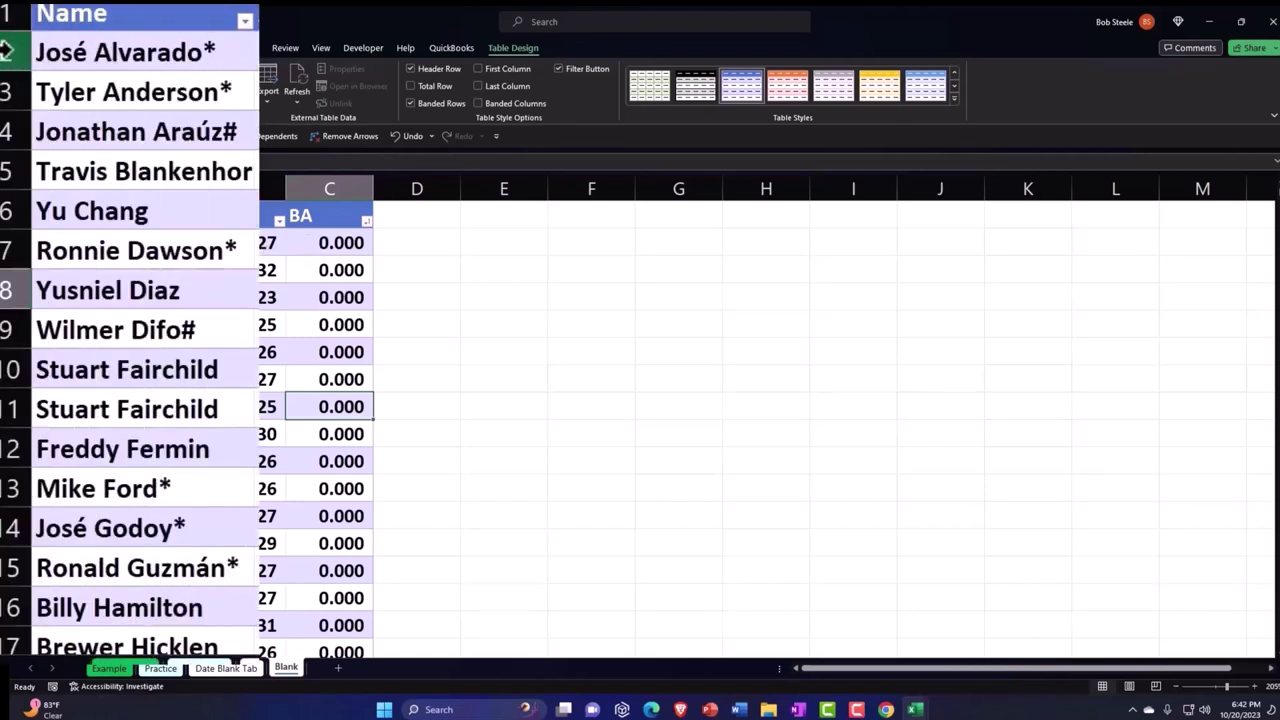
{"action": "left_click", "coordinate": [6, 50]}
{"action": "left_click_drag", "start_coordinate": [6, 50], "coordinate": [65, 516]}
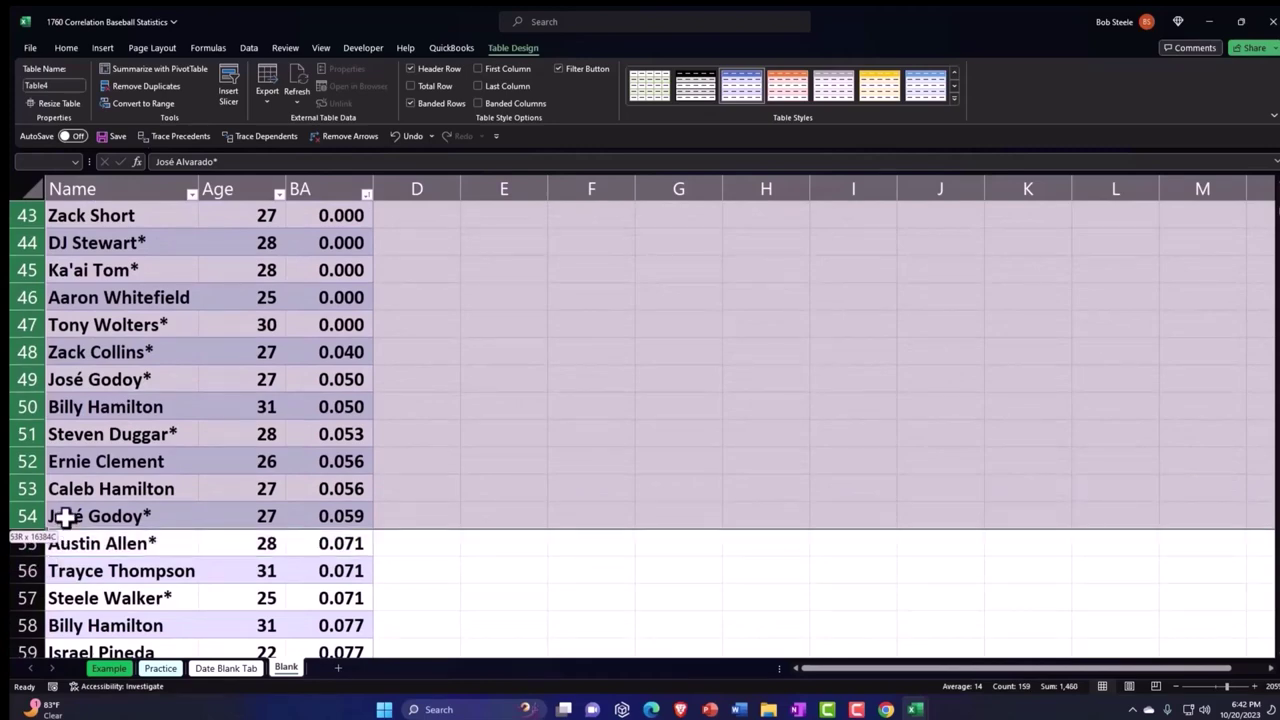
{"action": "left_click_drag", "start_coordinate": [65, 516], "coordinate": [143, 500]}
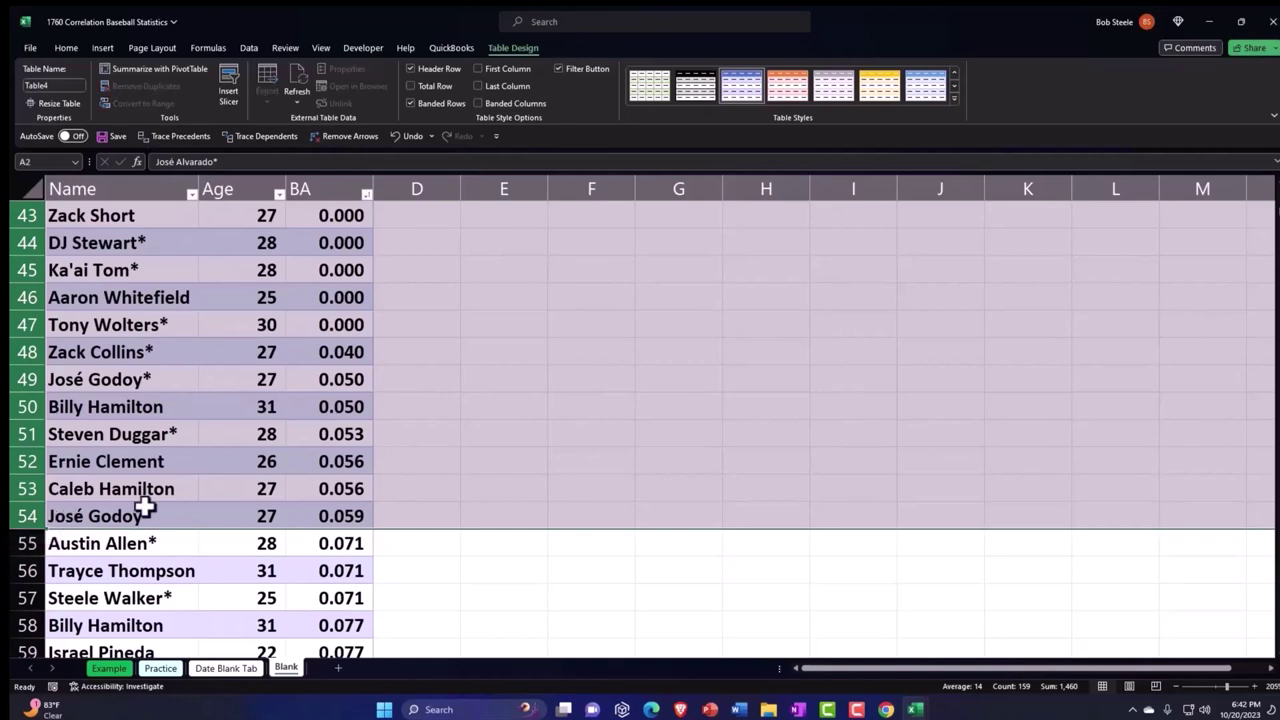
{"action": "right_click", "coordinate": [432, 349]}
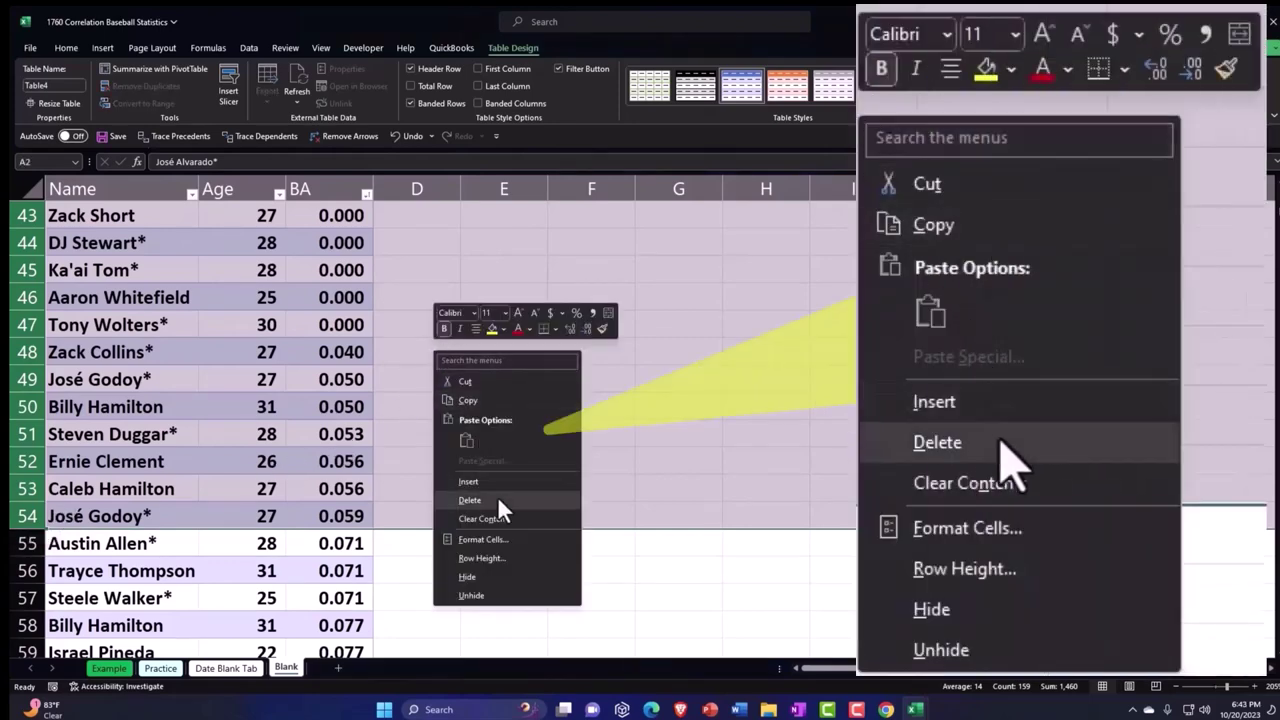
{"action": "left_click", "coordinate": [496, 502]}
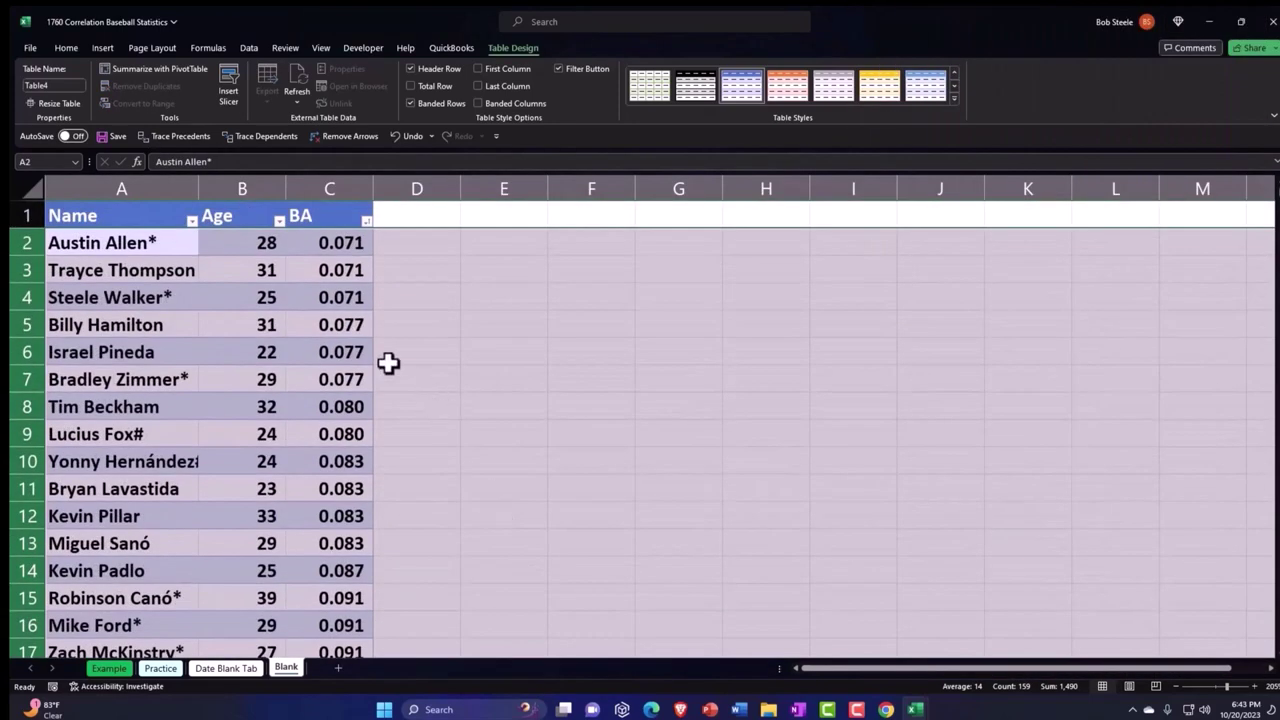
Step: Sort the table by BA from largest to smallest
{"action": "left_click", "coordinate": [356, 331]}
{"action": "left_click", "coordinate": [367, 221]}
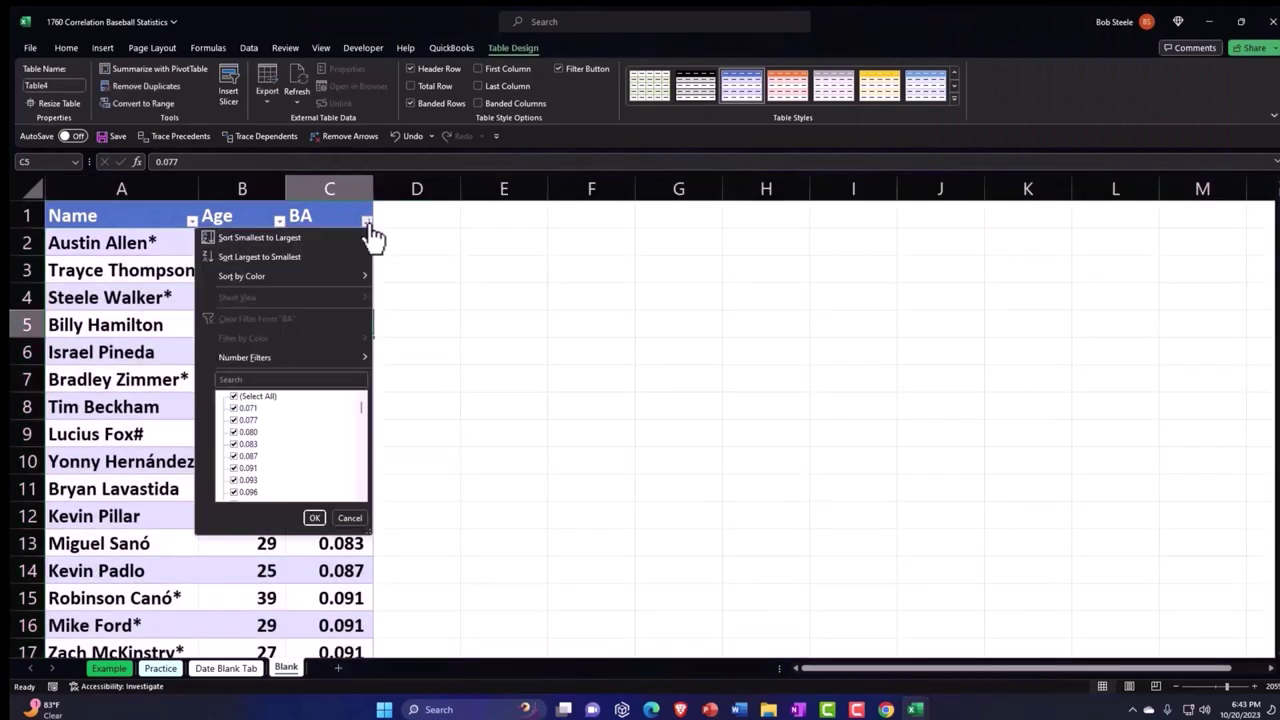
{"action": "left_click", "coordinate": [321, 254]}
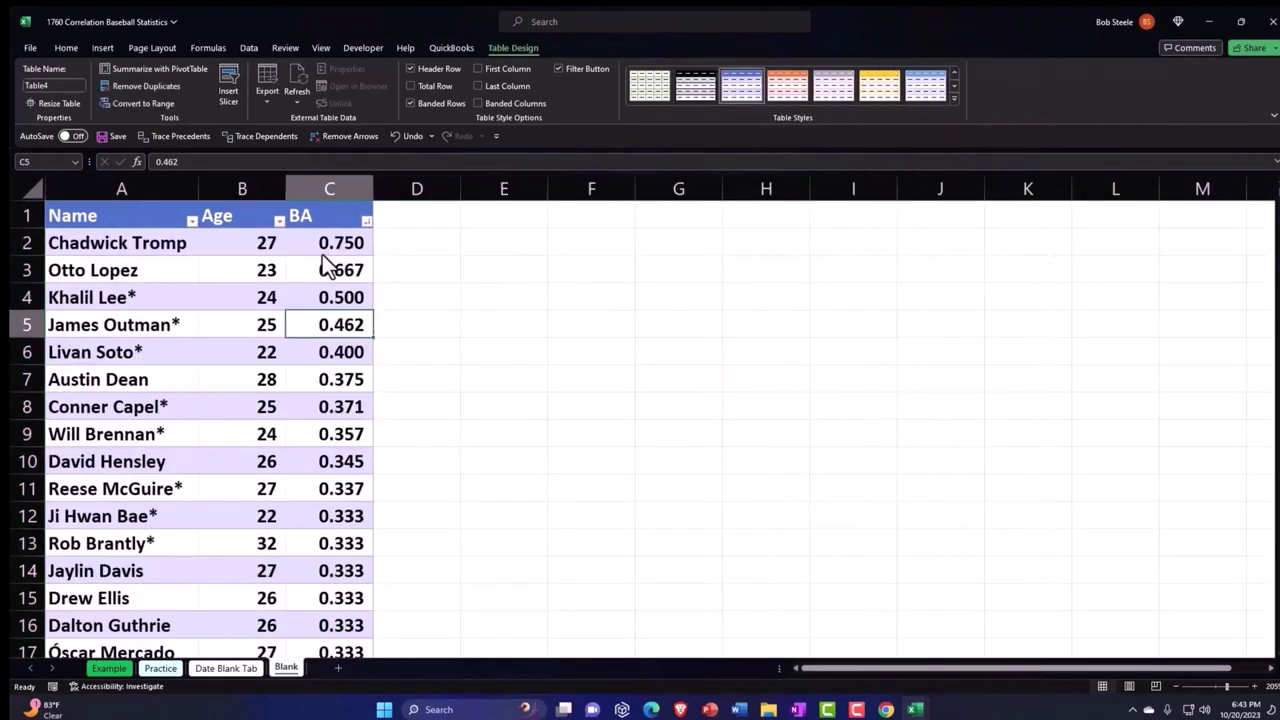
Step: Delete the two top-BA outlier rows 2–3 so 0.500 leads the table
{"action": "left_click", "coordinate": [334, 242]}
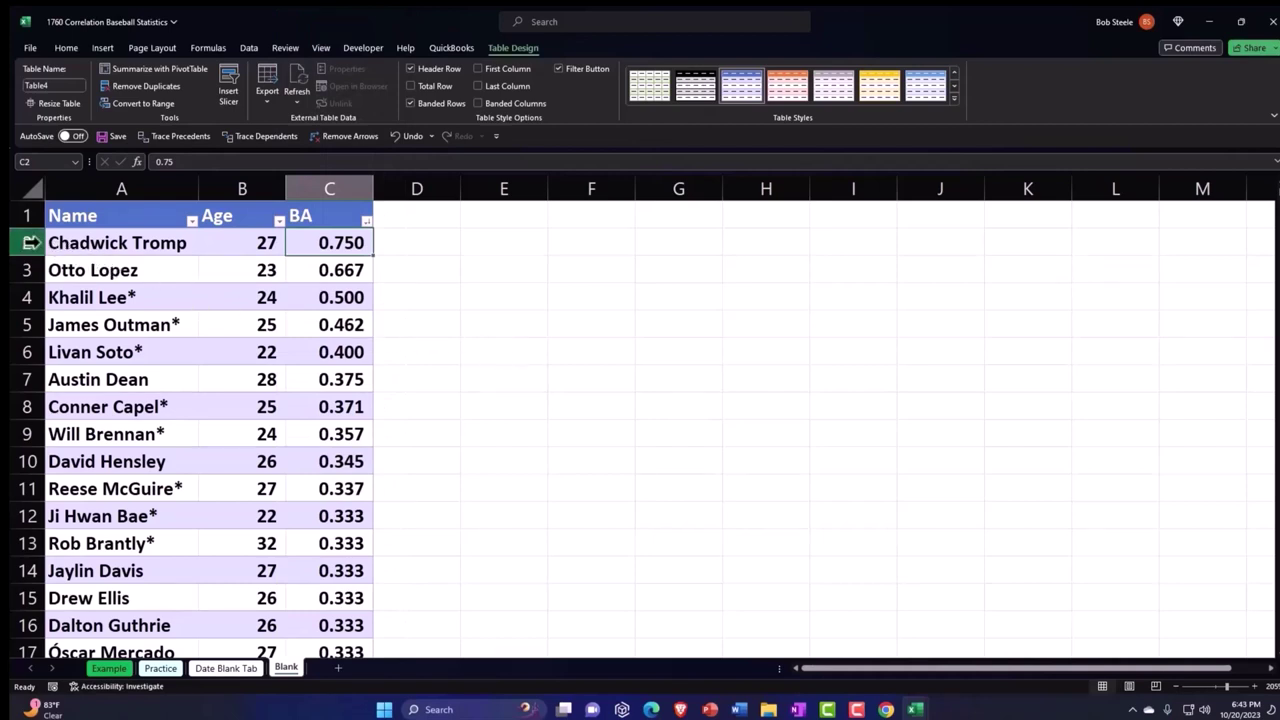
{"action": "left_click_drag", "start_coordinate": [27, 242], "coordinate": [27, 257]}
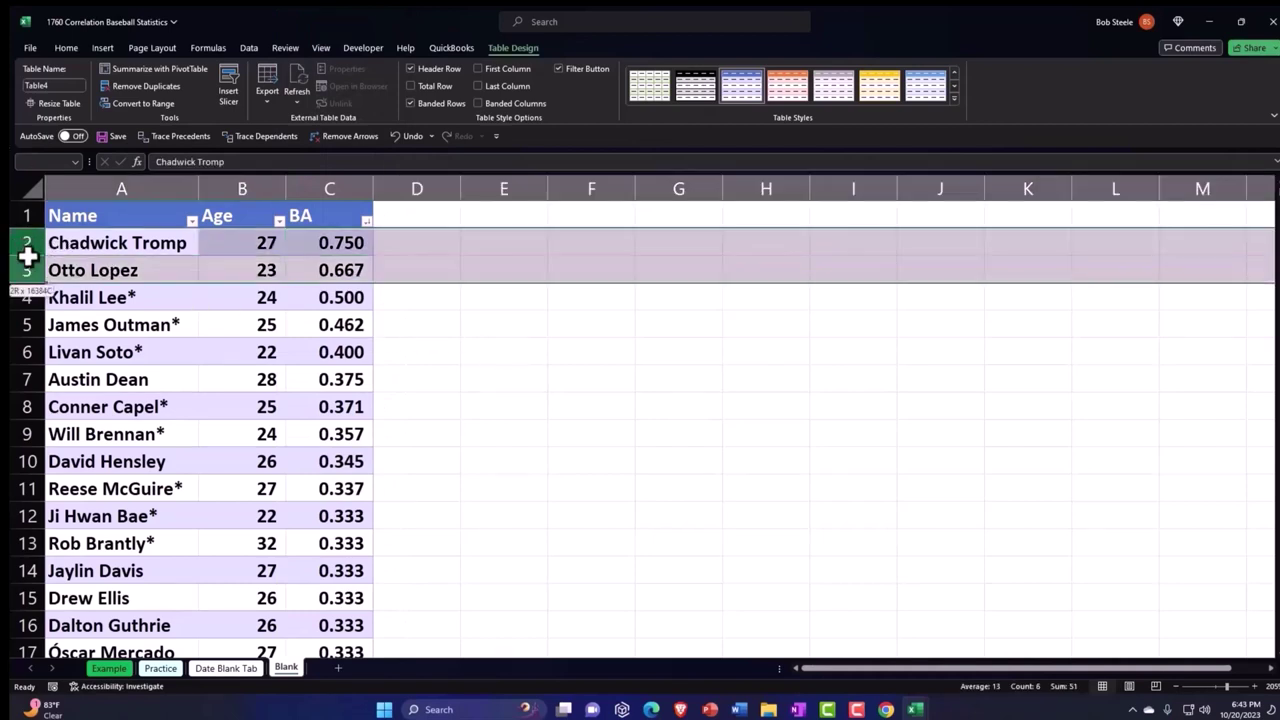
{"action": "right_click", "coordinate": [179, 257]}
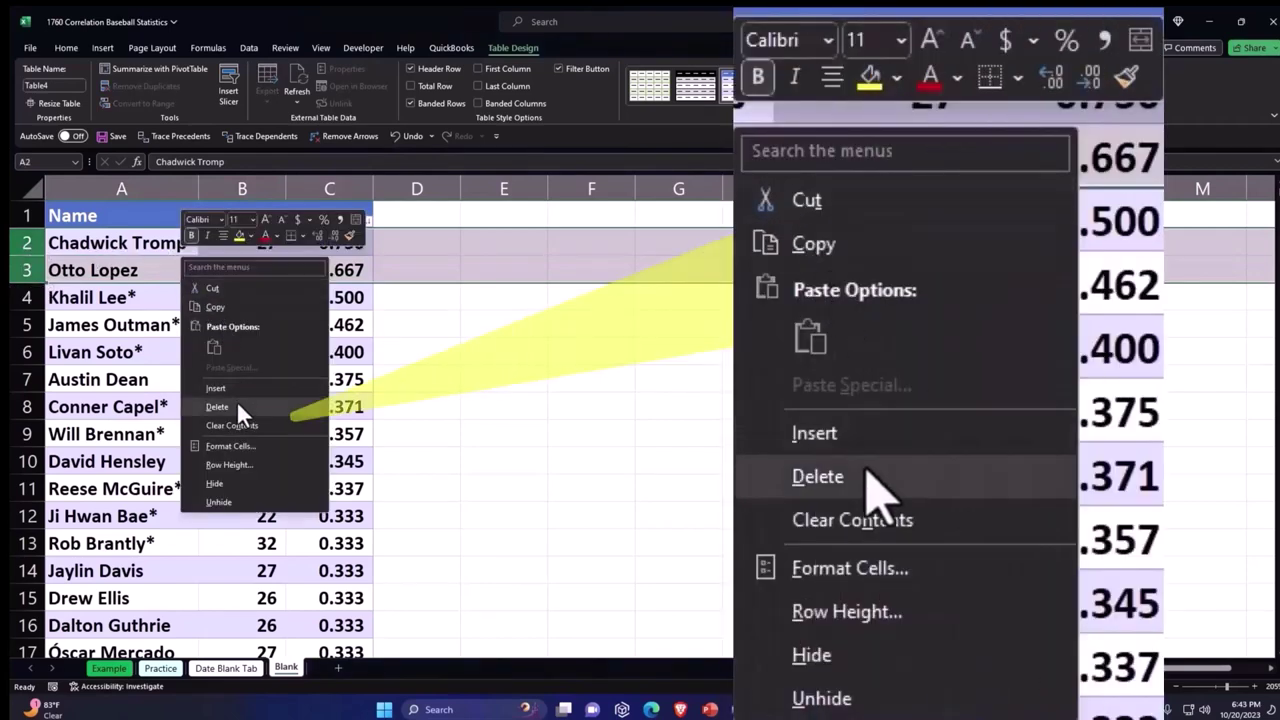
{"action": "left_click", "coordinate": [237, 405]}
{"action": "left_click", "coordinate": [454, 352]}
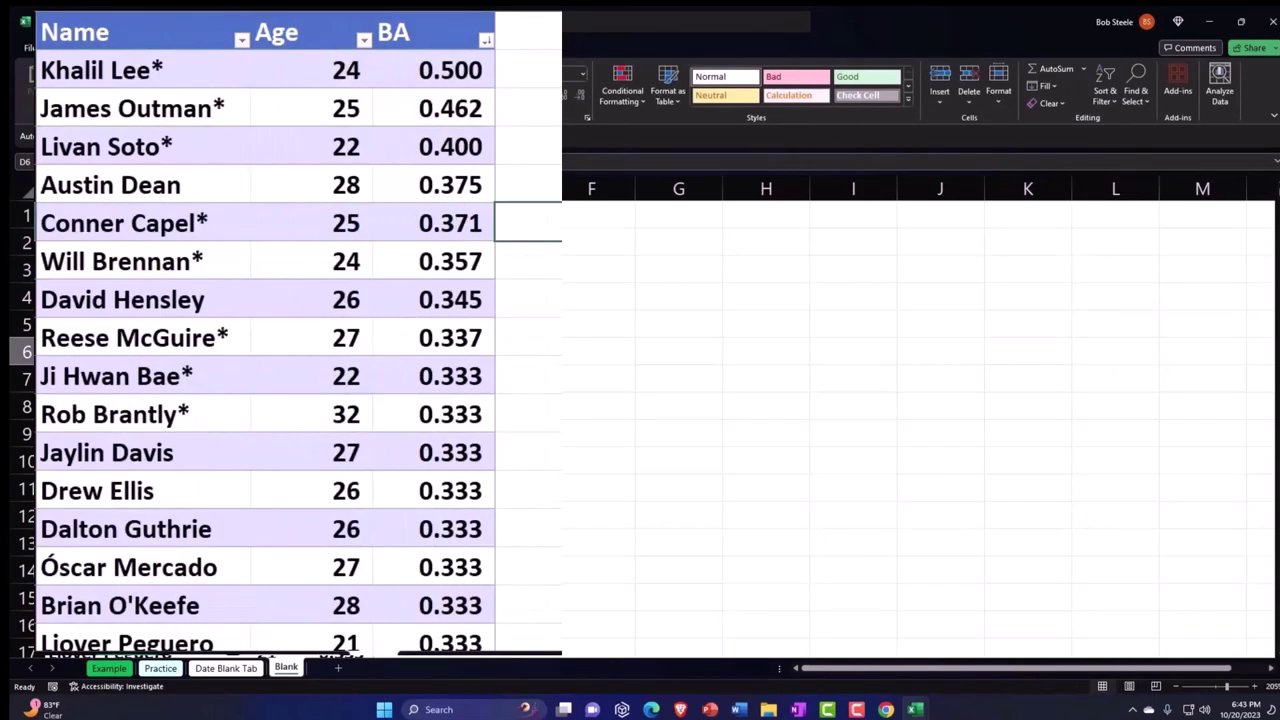
{"action": "scroll", "coordinate": [537, 355], "scroll_direction": "down", "scroll_amount": 3}
{"action": "scroll", "coordinate": [538, 350], "scroll_direction": "down", "scroll_amount": 5}
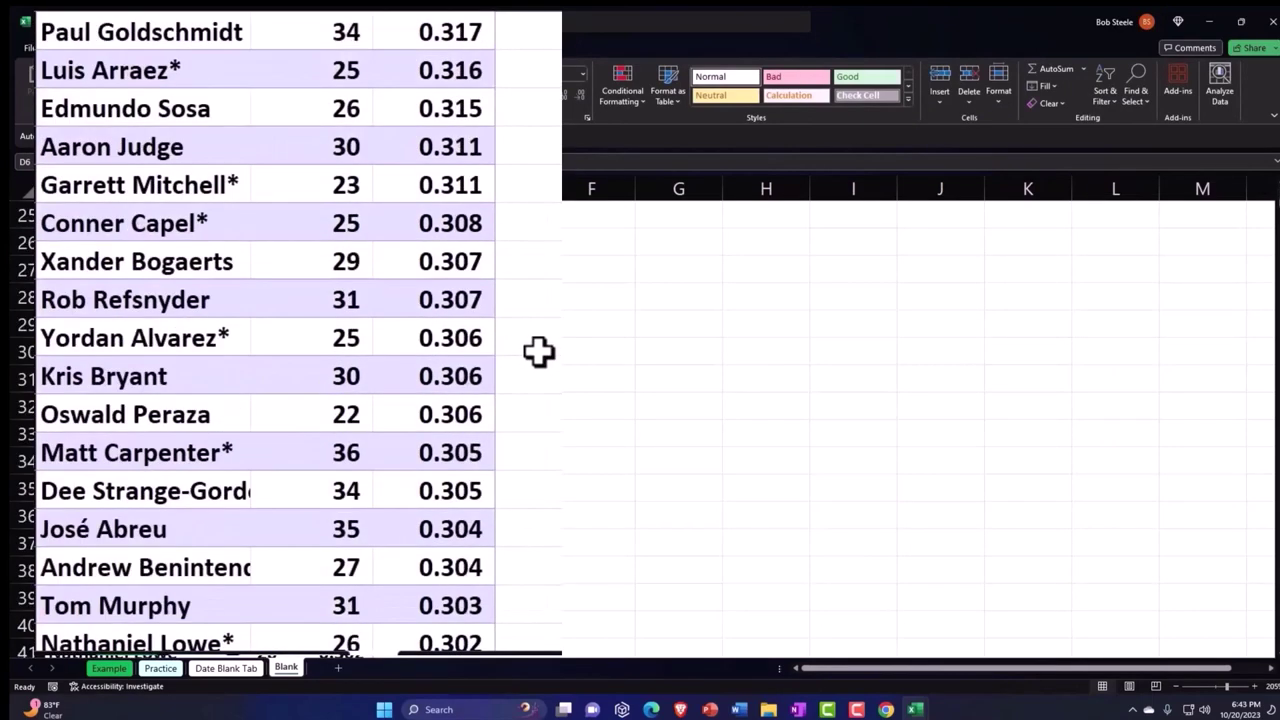
{"action": "scroll", "coordinate": [538, 350], "scroll_direction": "down", "scroll_amount": 5}
{"action": "scroll", "coordinate": [537, 349], "scroll_direction": "up", "scroll_amount": 13}
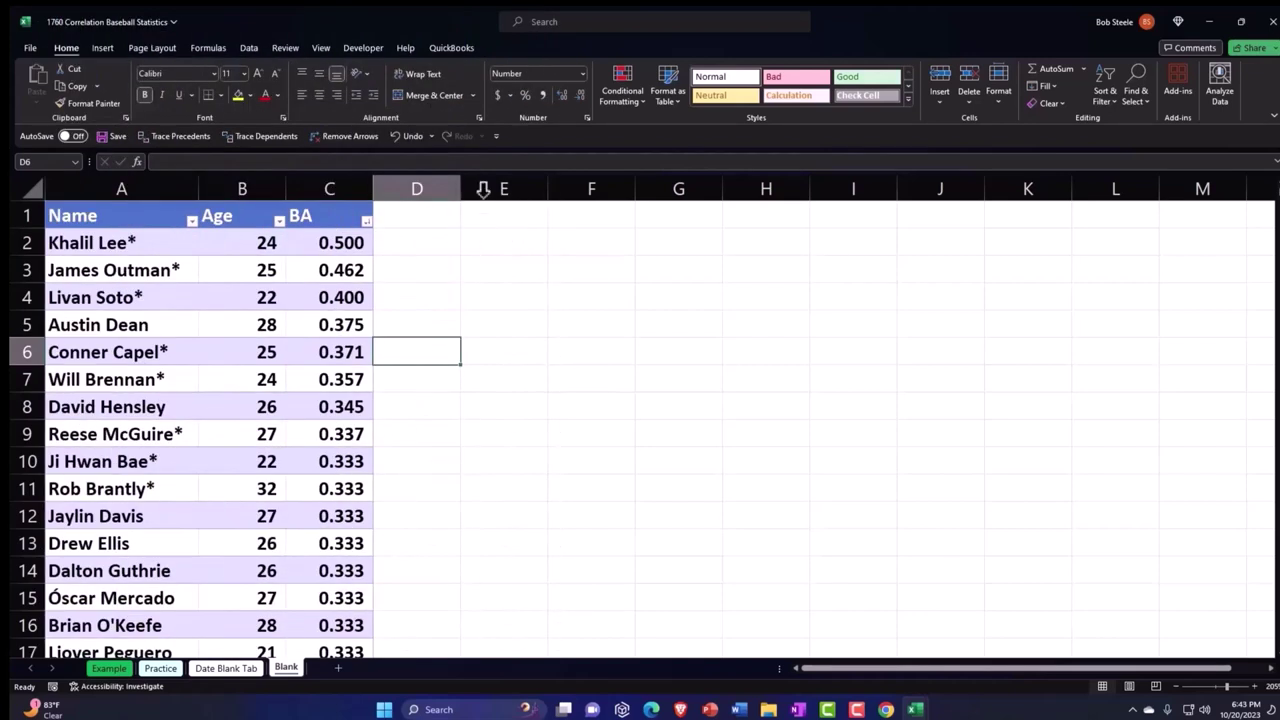
Step: Narrow column D into a thin spacer and widen column E
{"action": "left_click_drag", "start_coordinate": [462, 188], "coordinate": [393, 188]}
{"action": "left_click", "coordinate": [418, 212]}
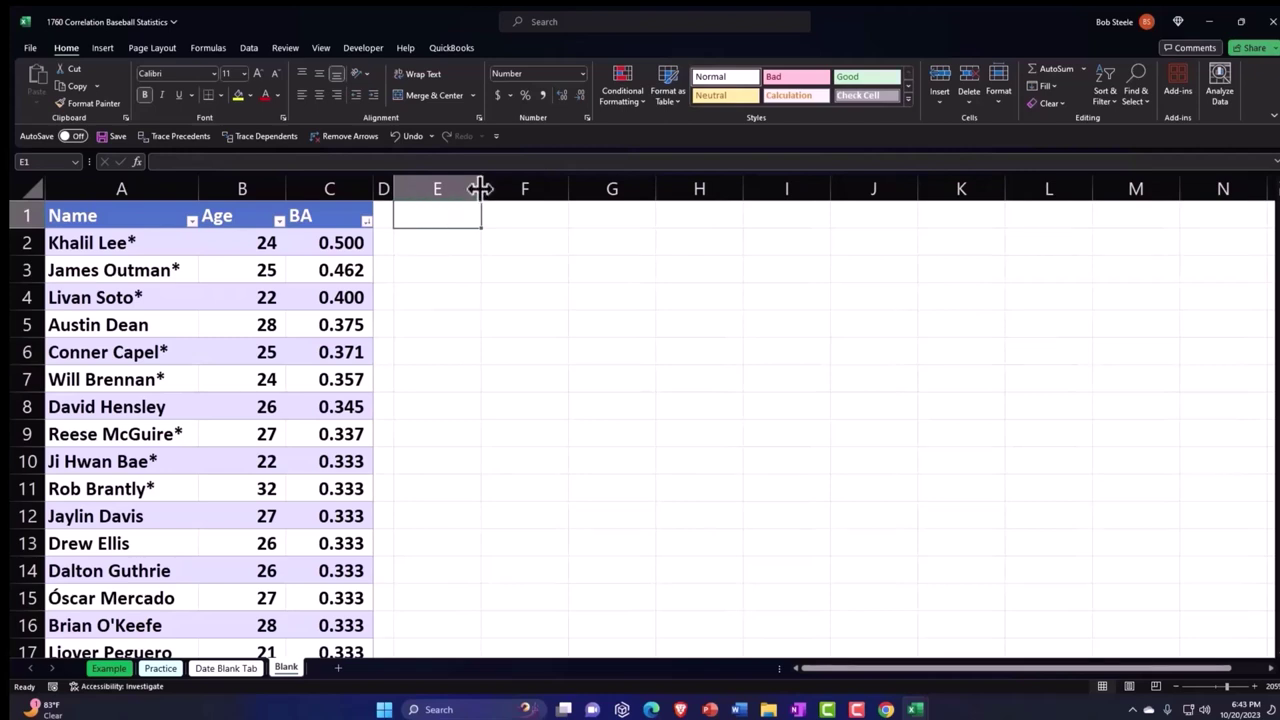
{"action": "left_click_drag", "start_coordinate": [481, 189], "coordinate": [549, 191]}
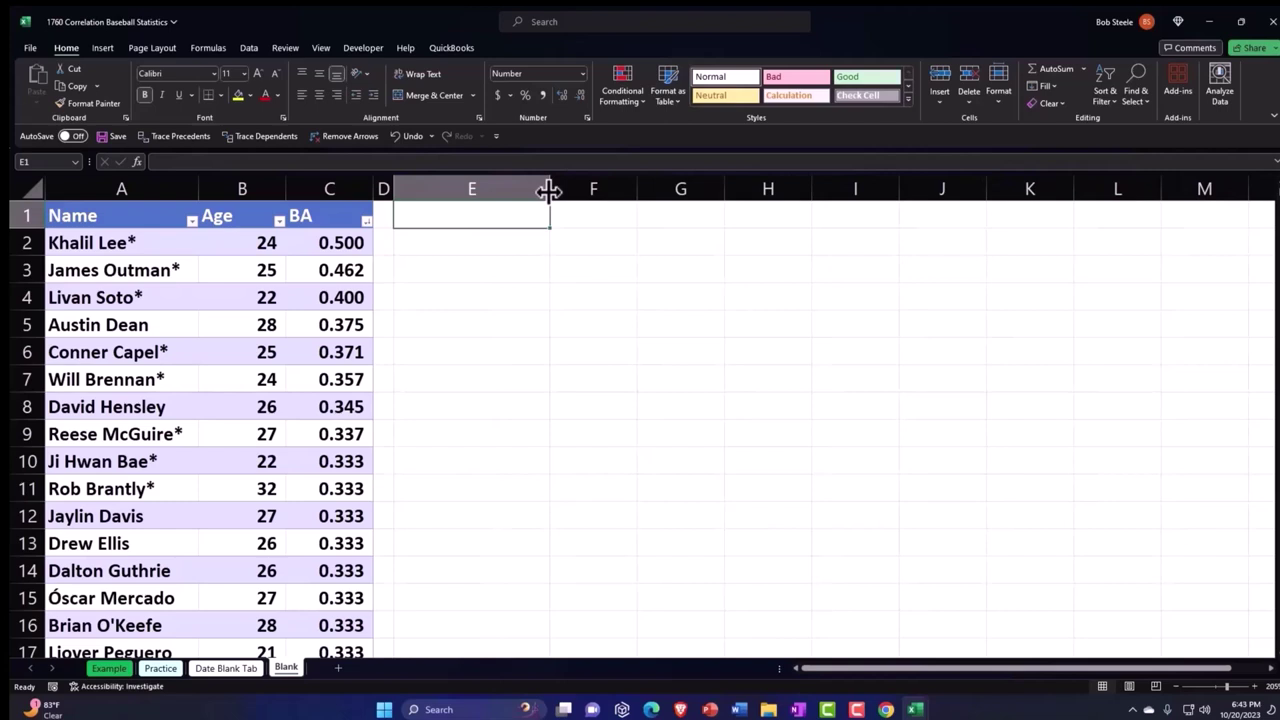
Step: Enter the headers Age in F1 and BA in G1
{"action": "key", "text": "Tab"}
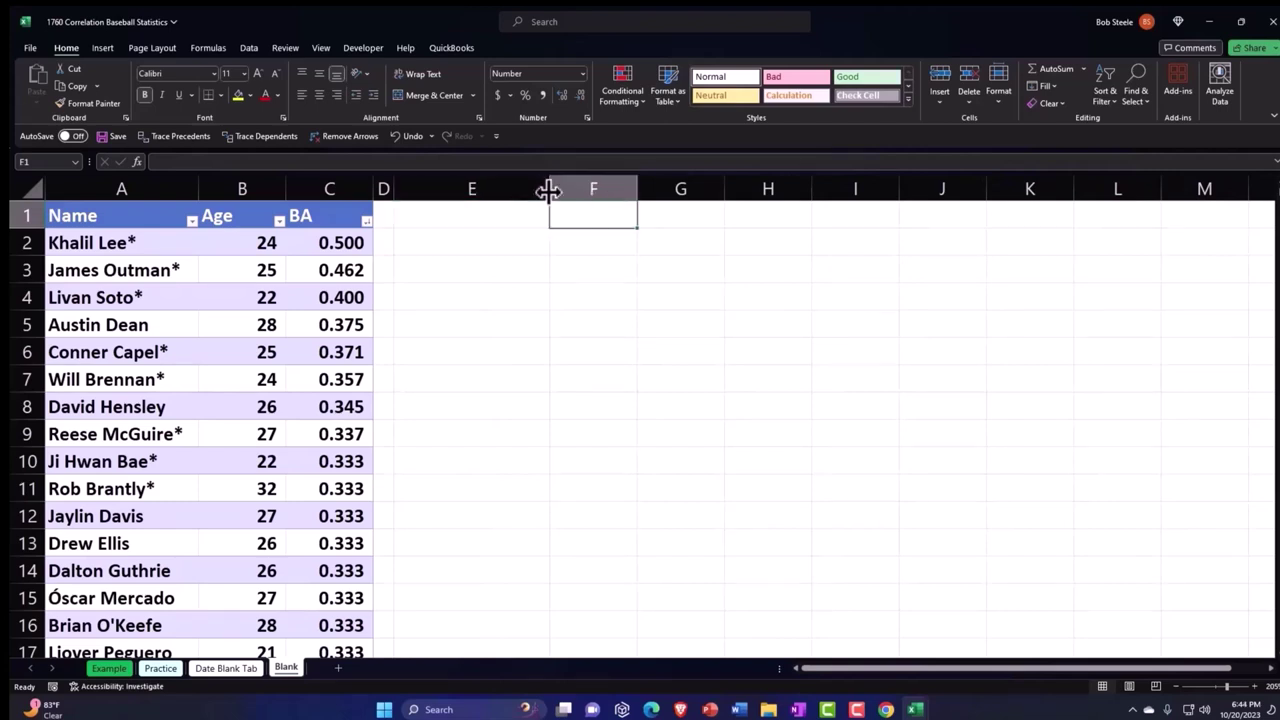
{"action": "type", "text": "Age"}
{"action": "key", "text": "Tab"}
{"action": "type", "text": "BA"}
{"action": "key", "text": "Return"}
Step: Format F1:G1 with black fill, white font and centred alignment
{"action": "key", "text": "Up"}
{"action": "key", "text": "shift+Left"}
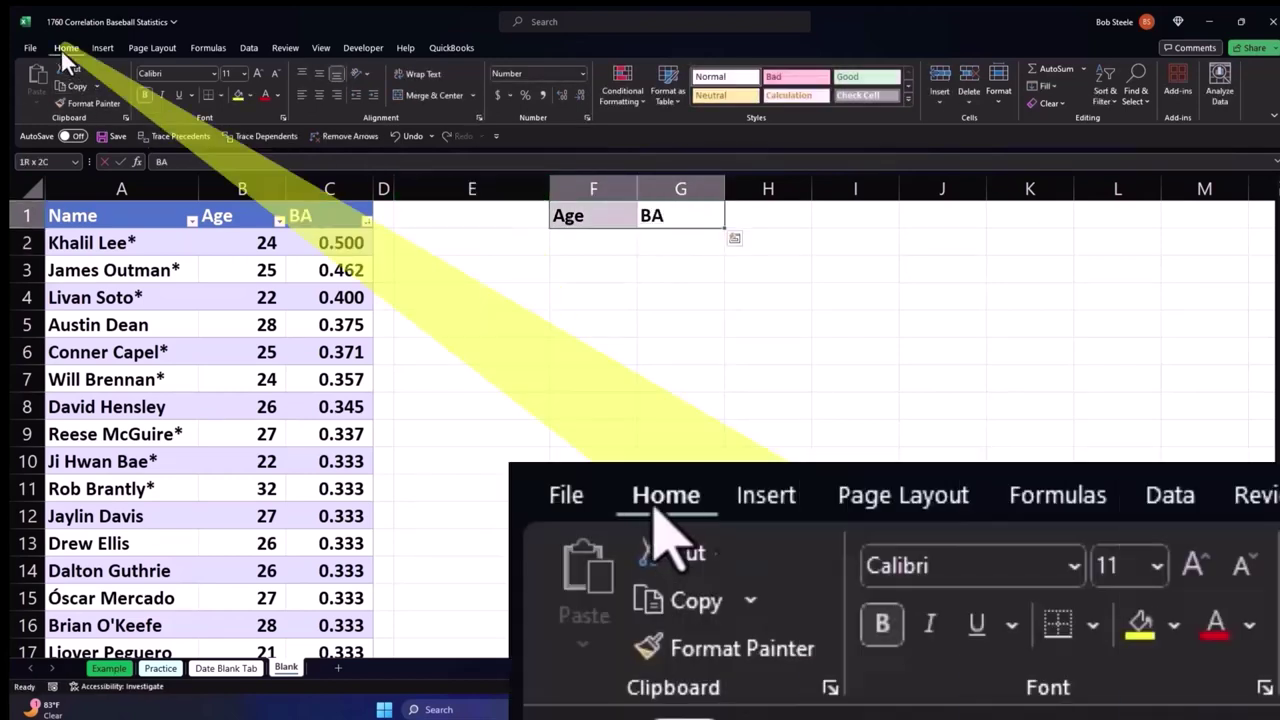
{"action": "left_click", "coordinate": [249, 95]}
{"action": "left_click", "coordinate": [251, 126]}
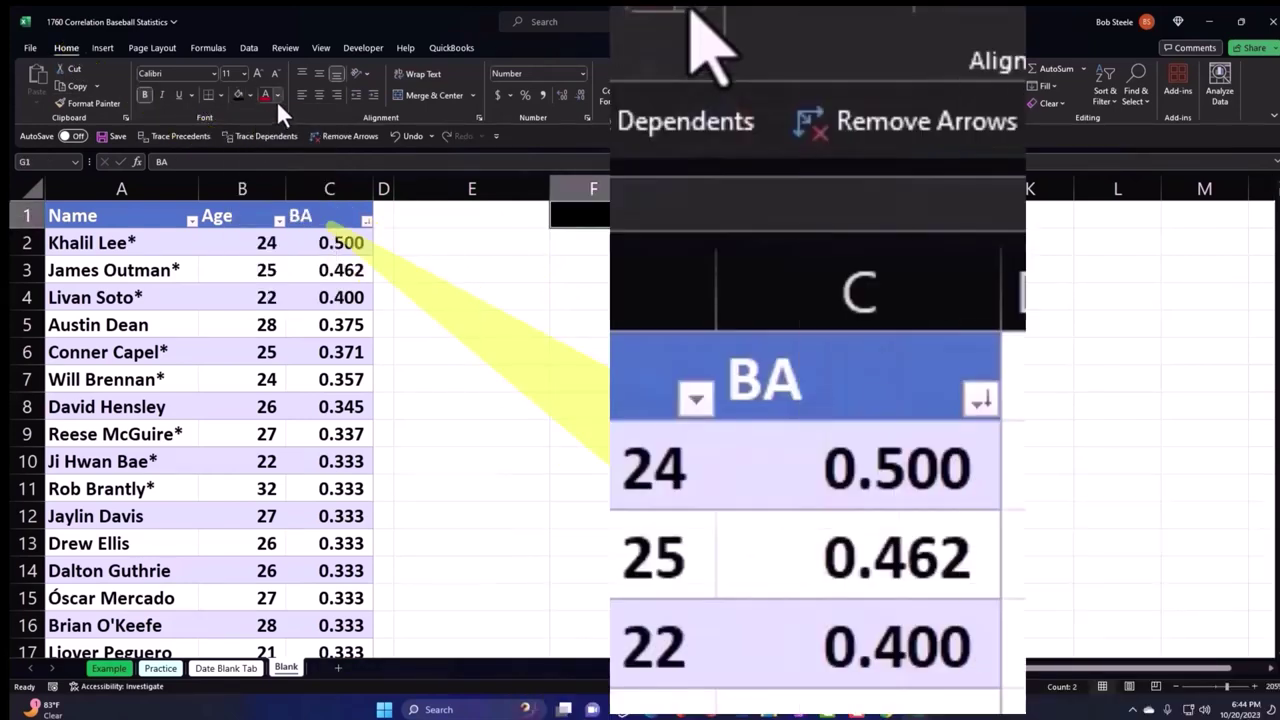
{"action": "left_click", "coordinate": [276, 95]}
{"action": "left_click", "coordinate": [266, 150]}
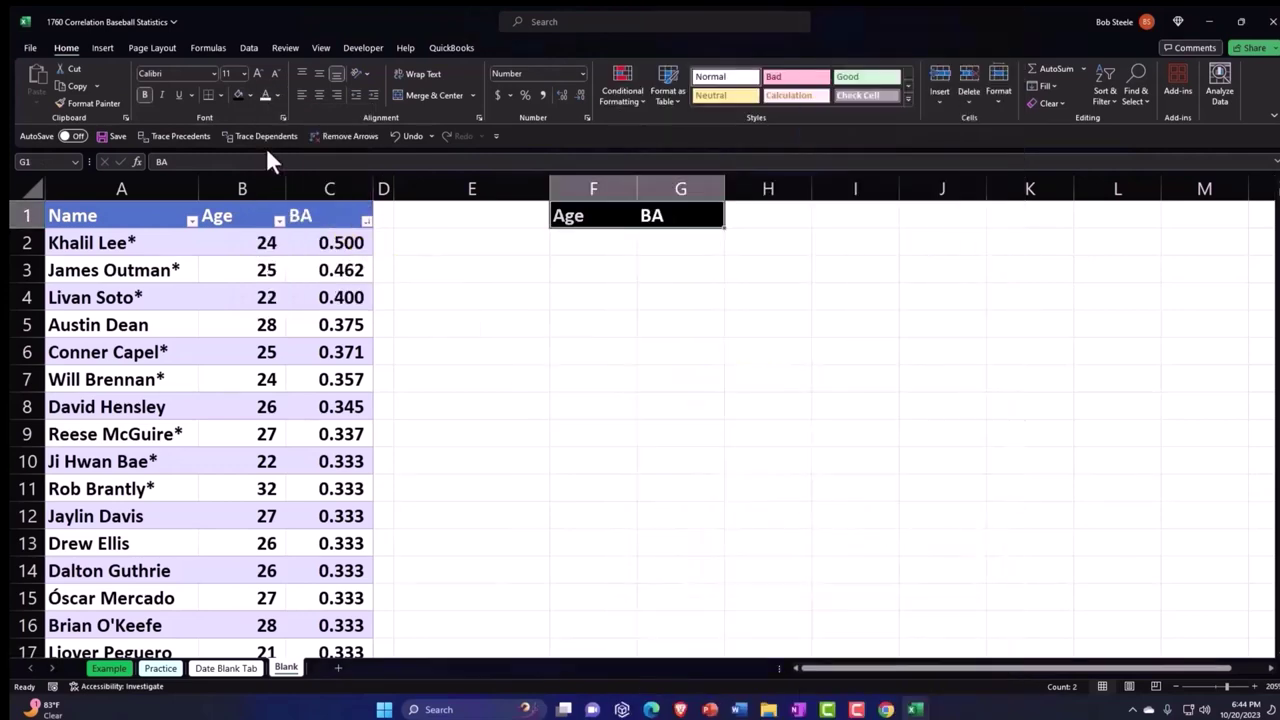
{"action": "left_click", "coordinate": [320, 96]}
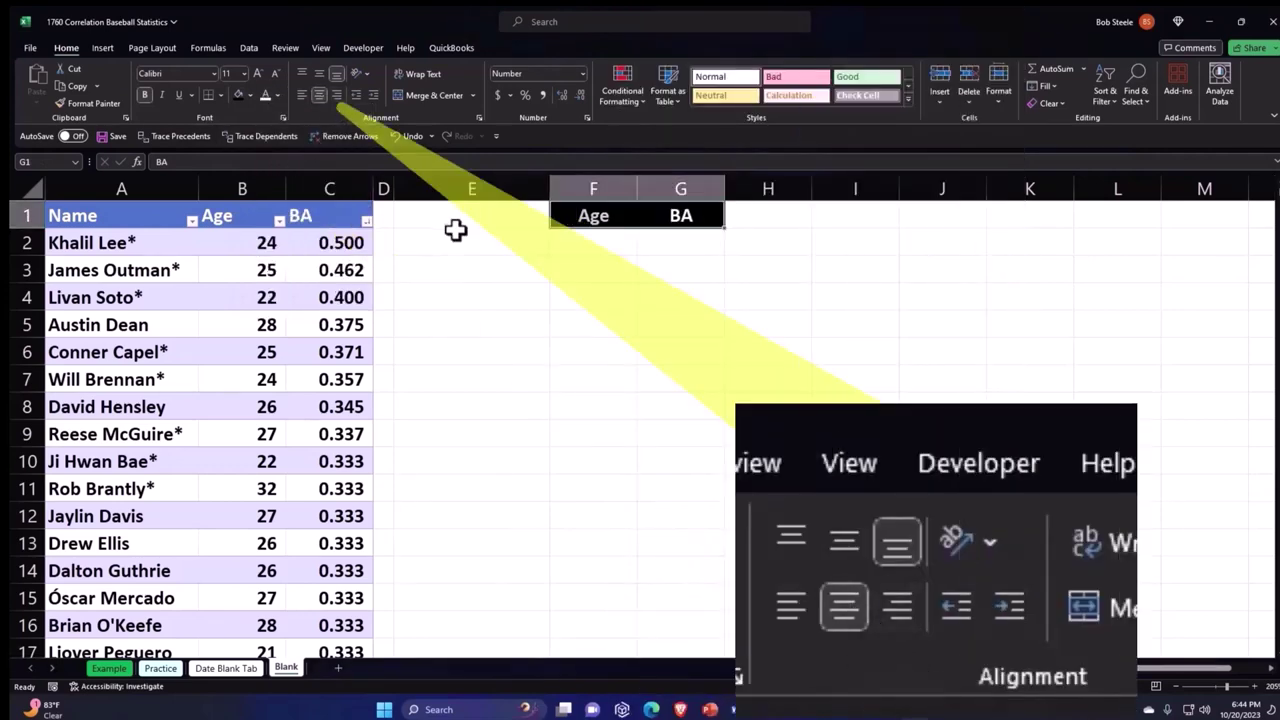
{"action": "left_click", "coordinate": [454, 234]}
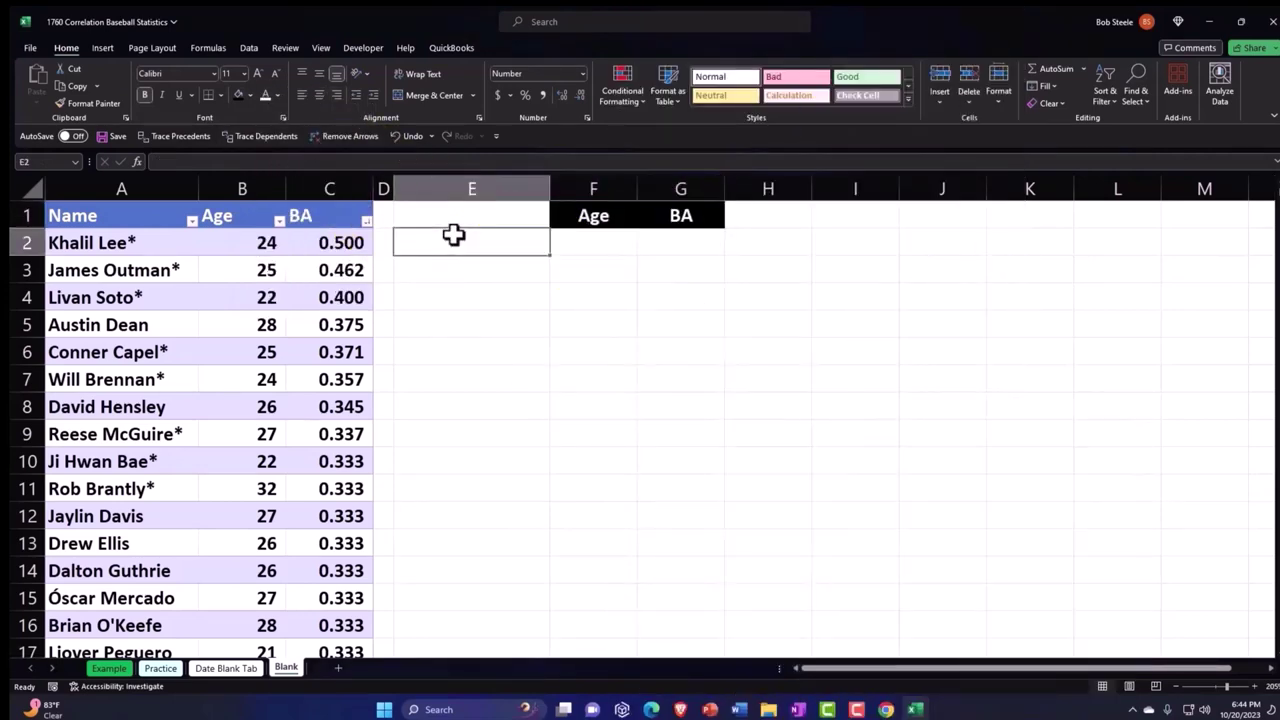
Step: Label E2 Mean and E3 SD, narrowing column E to fit
{"action": "type", "text": "Mean"}
{"action": "key", "text": "Return"}
{"action": "type", "text": "SD"}
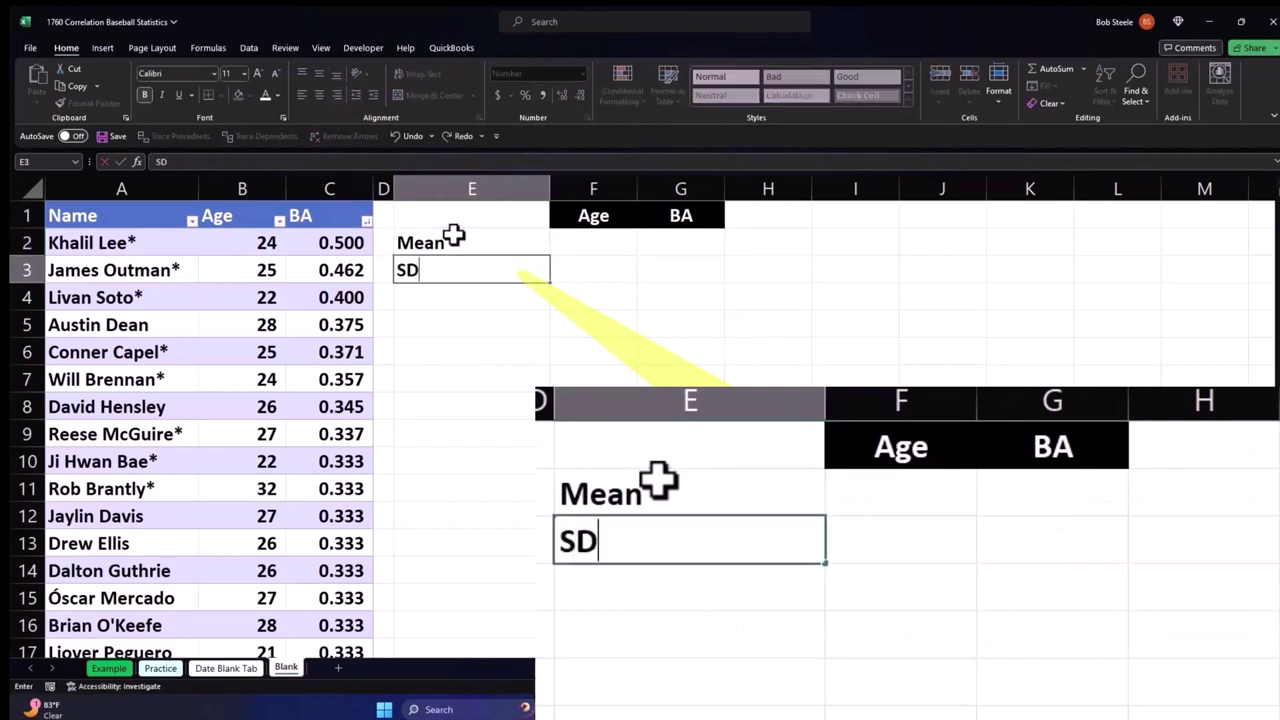
{"action": "key", "text": "Return"}
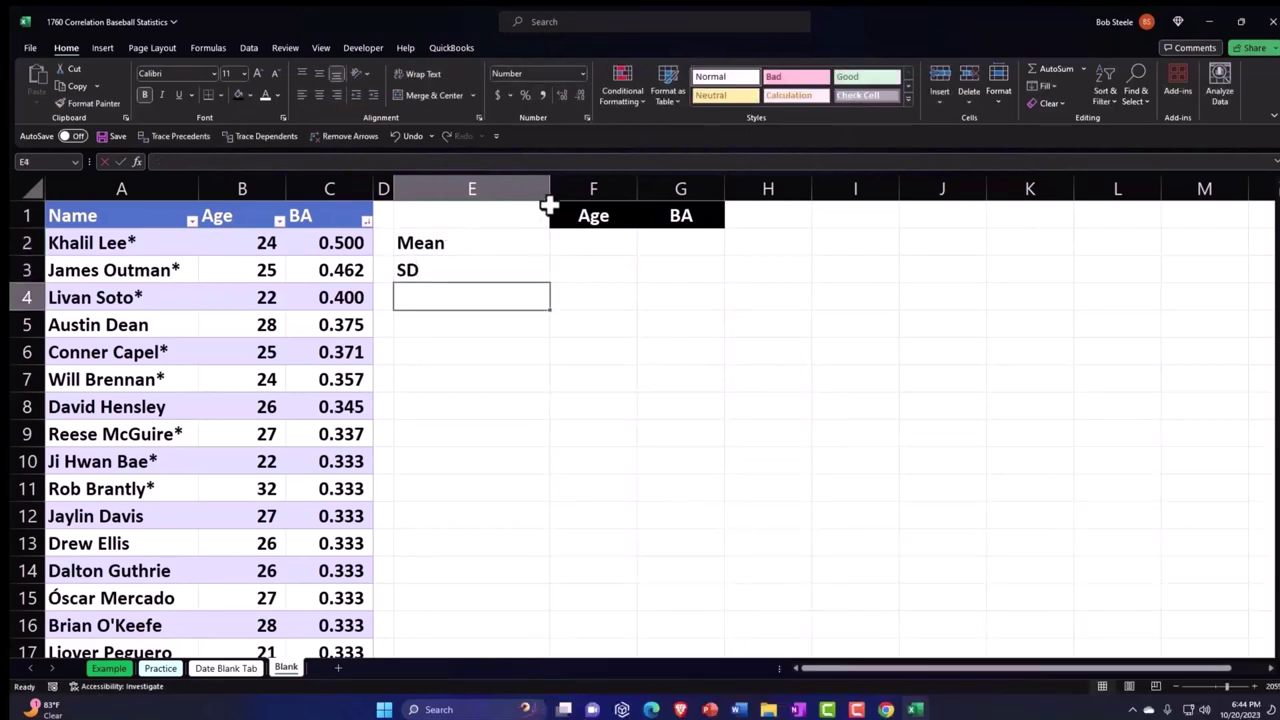
{"action": "left_click_drag", "start_coordinate": [549, 201], "coordinate": [468, 203]}
Step: Enter an AVERAGE formula over the Age column in F2, giving 28
{"action": "left_click", "coordinate": [515, 243]}
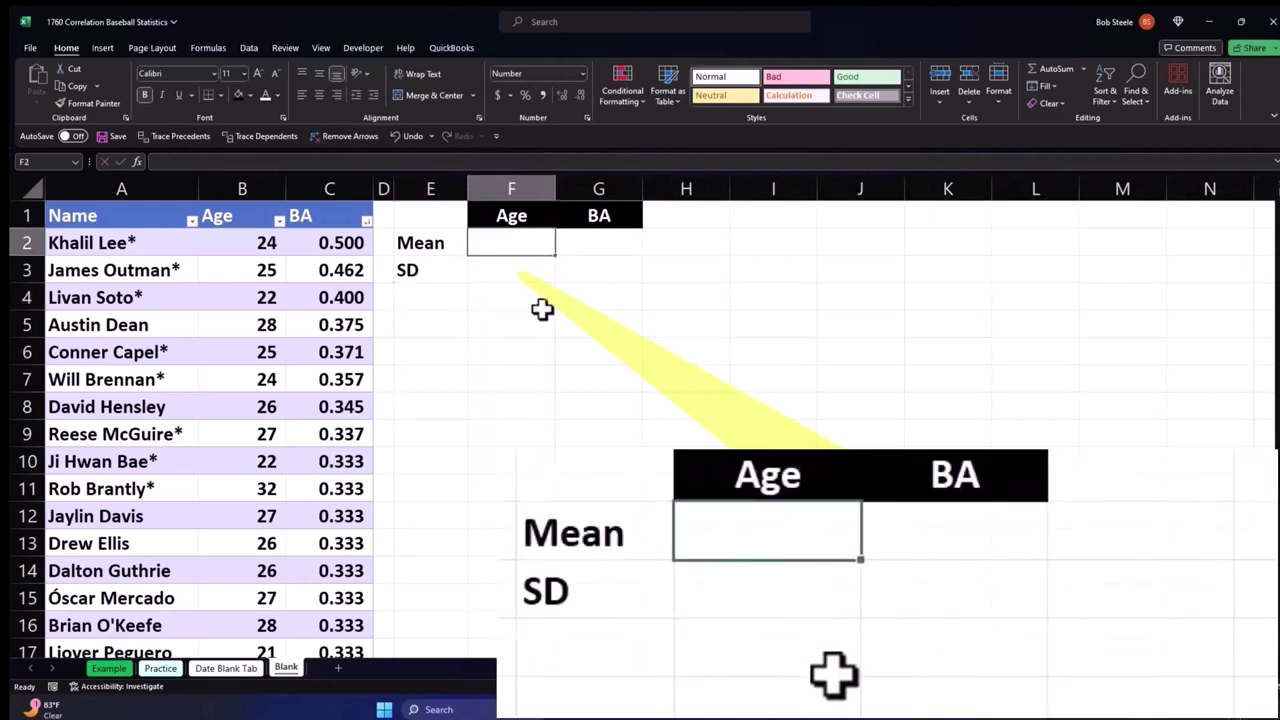
{"action": "type", "text": "=aver"}
{"action": "key", "text": "Tab"}
{"action": "key", "text": "Left"}
{"action": "key", "text": "Left"}
{"action": "key", "text": "Left"}
{"action": "key", "text": "Left"}
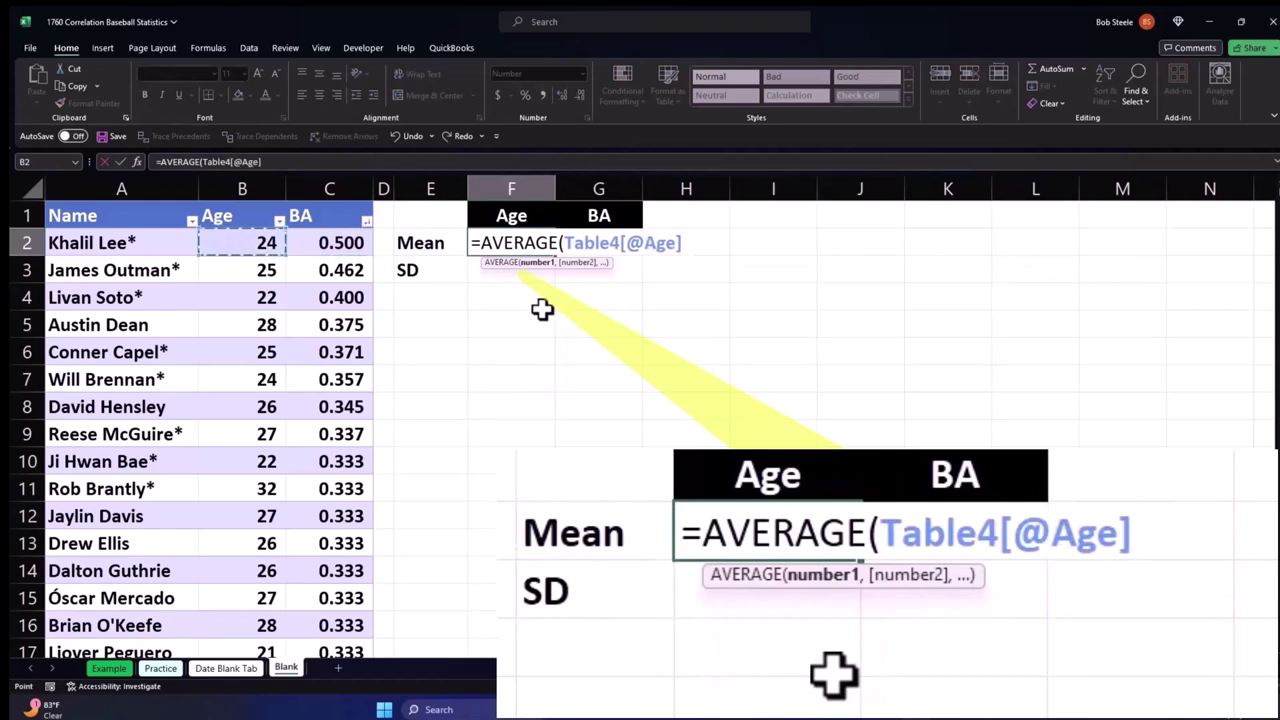
{"action": "key", "text": "ctrl+shift+Down"}
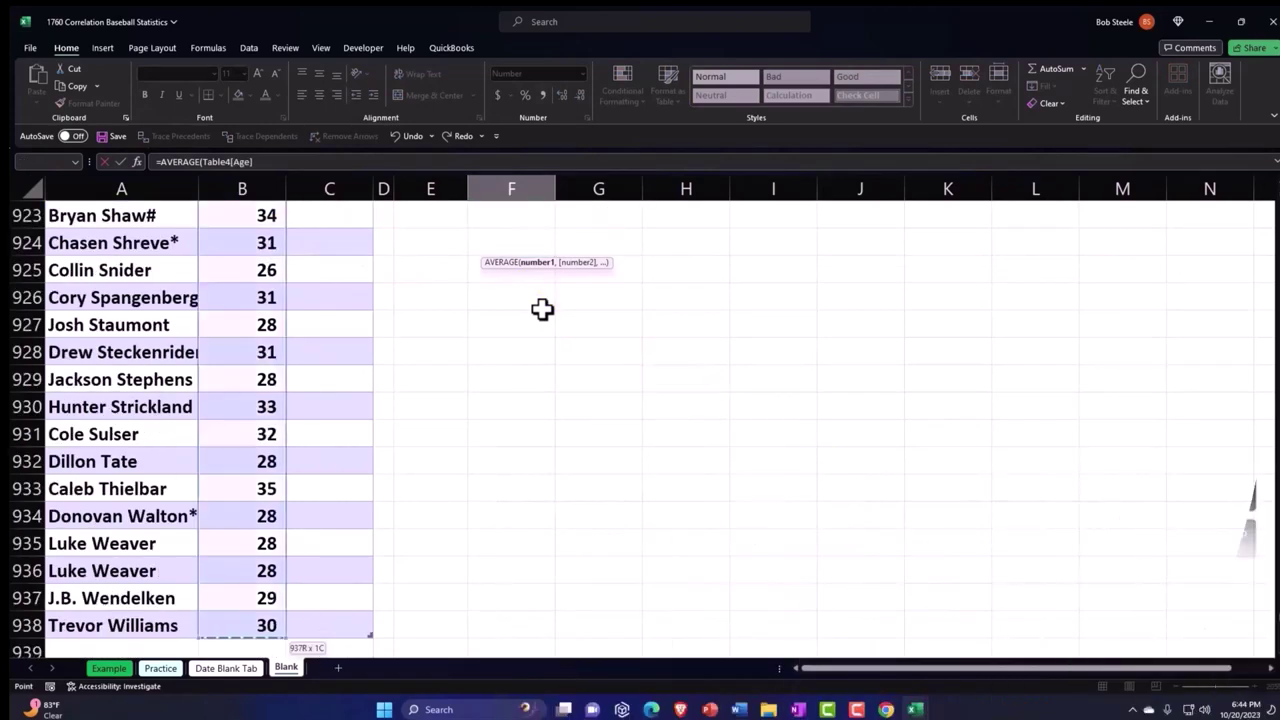
{"action": "key", "text": "Return"}
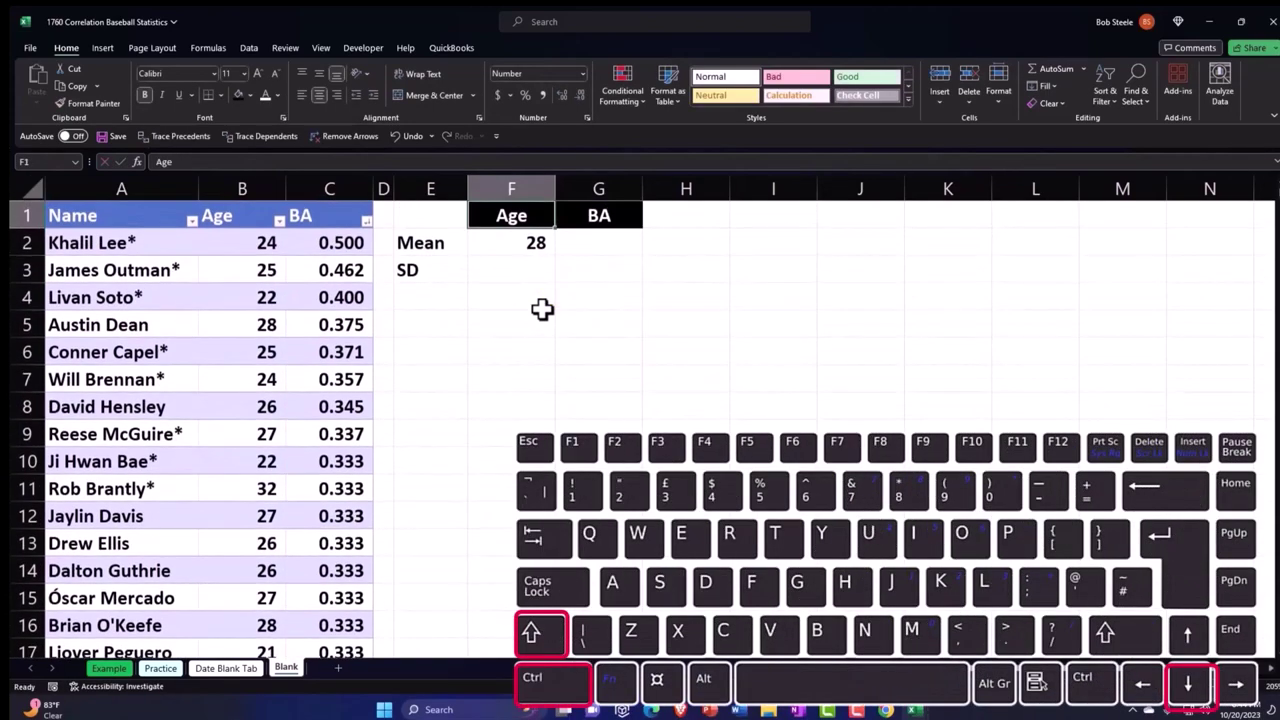
{"action": "key", "text": "Down"}
{"action": "key", "text": "Right"}
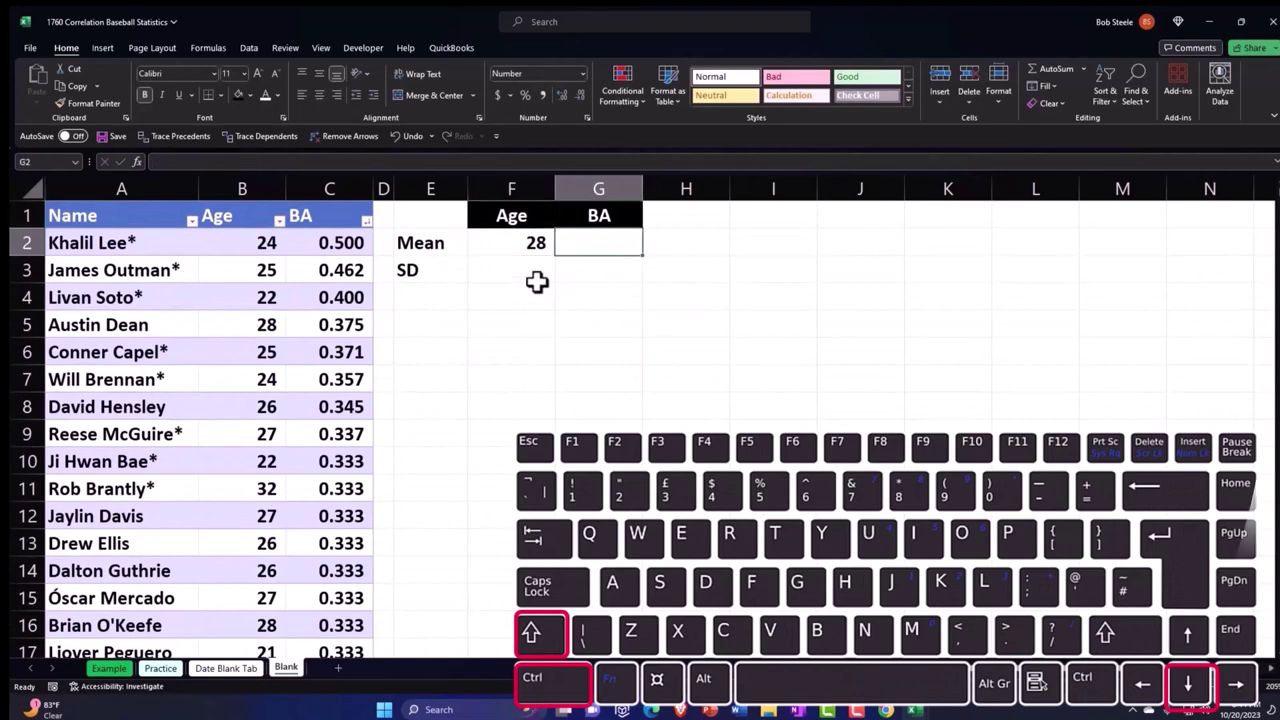
Step: Fill the mean formula across to G2 and show the BA mean as 0.222
{"action": "left_click", "coordinate": [536, 245]}
{"action": "left_click_drag", "start_coordinate": [555, 256], "coordinate": [599, 254]}
{"action": "left_click", "coordinate": [529, 266]}
{"action": "left_click", "coordinate": [581, 247]}
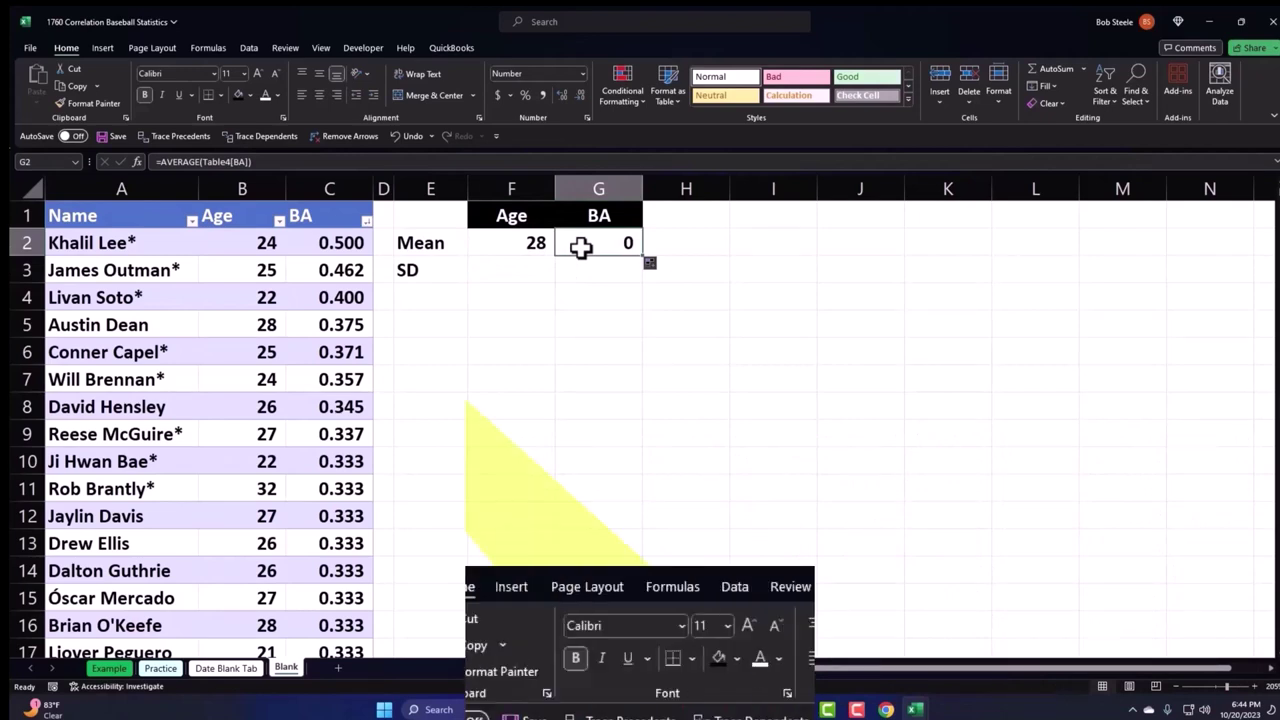
{"action": "left_click", "coordinate": [560, 96]}
{"action": "left_click", "coordinate": [562, 98]}
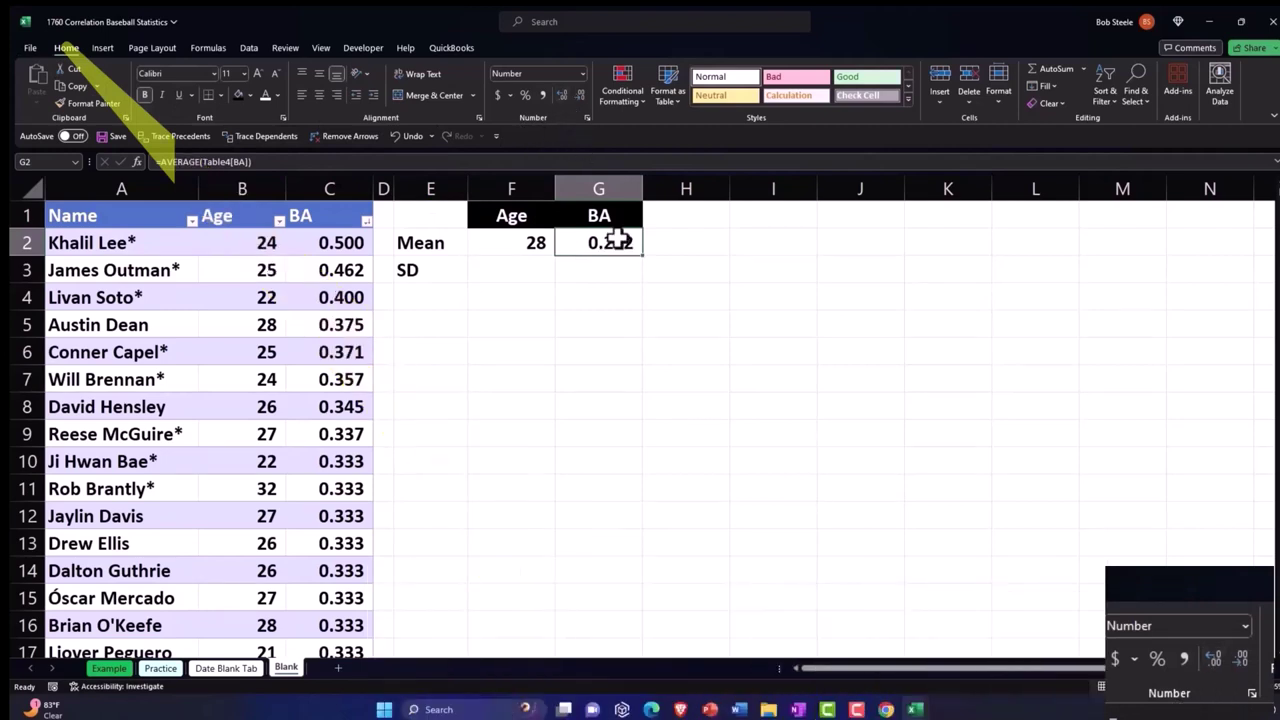
{"action": "double_click", "coordinate": [611, 240]}
{"action": "key", "text": "Return"}
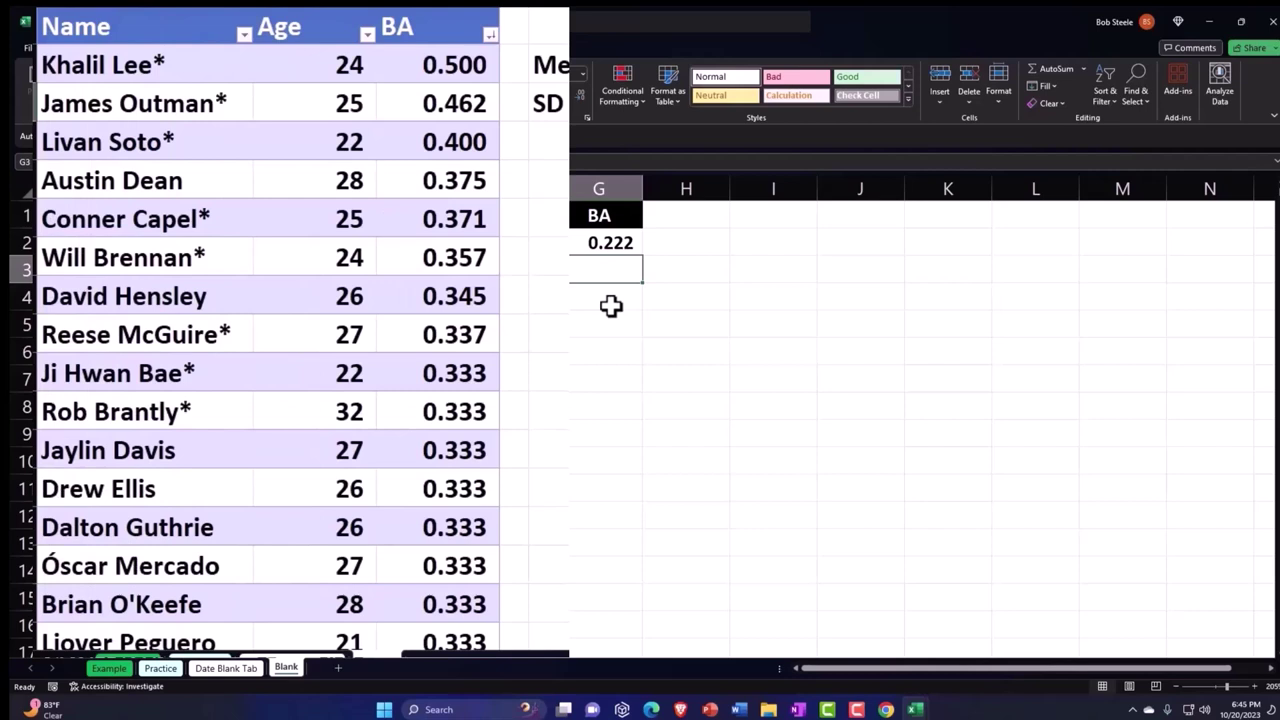
{"action": "key", "text": "Left"}
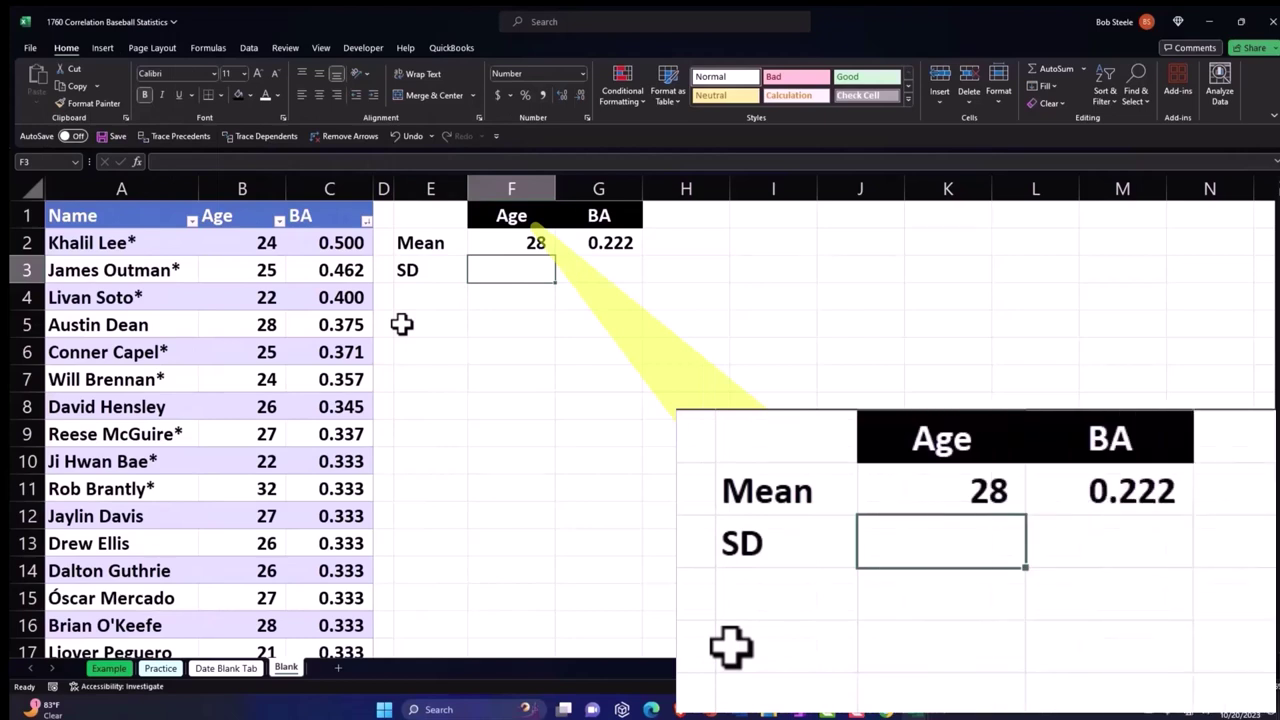
Step: Enter =STDEV.S over the Age column in F3, displayed as 3.62
{"action": "type", "text": "=st"}
{"action": "key", "text": "Down"}
{"action": "key", "text": "Down"}
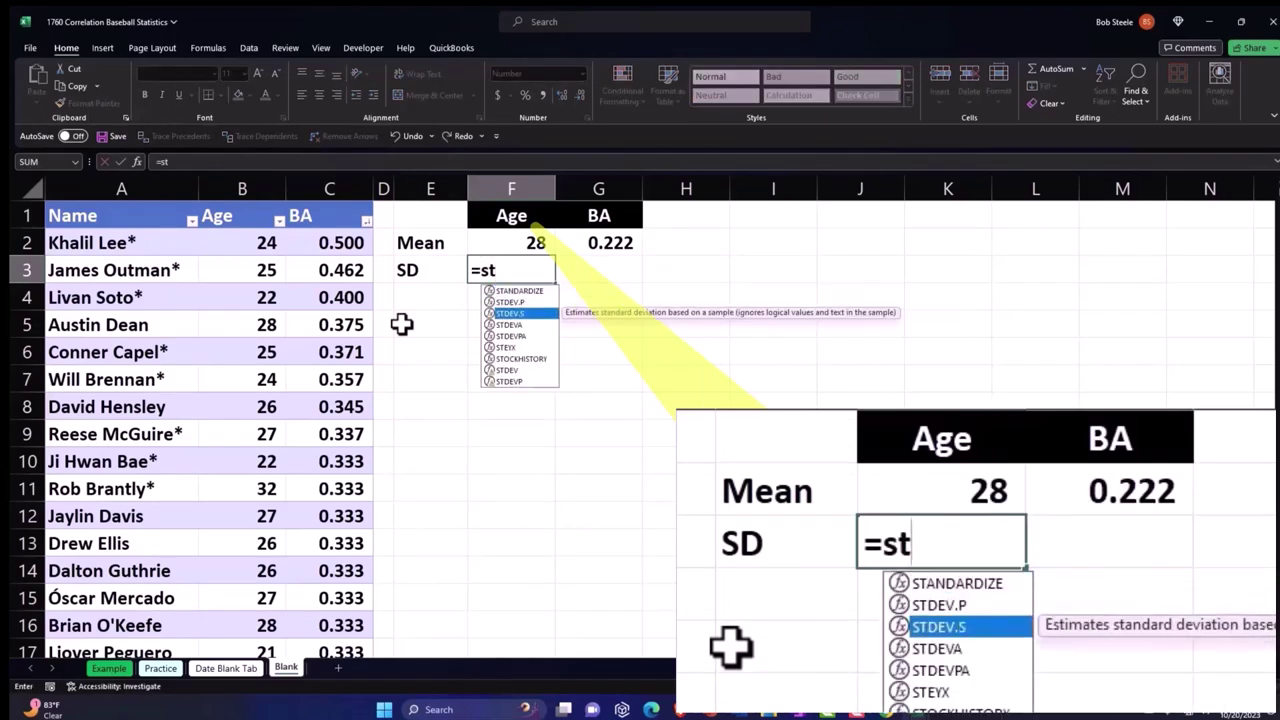
{"action": "key", "text": "Tab"}
{"action": "key", "text": "Left"}
{"action": "key", "text": "Left"}
{"action": "key", "text": "Left"}
{"action": "key", "text": "Left"}
{"action": "key", "text": "Up"}
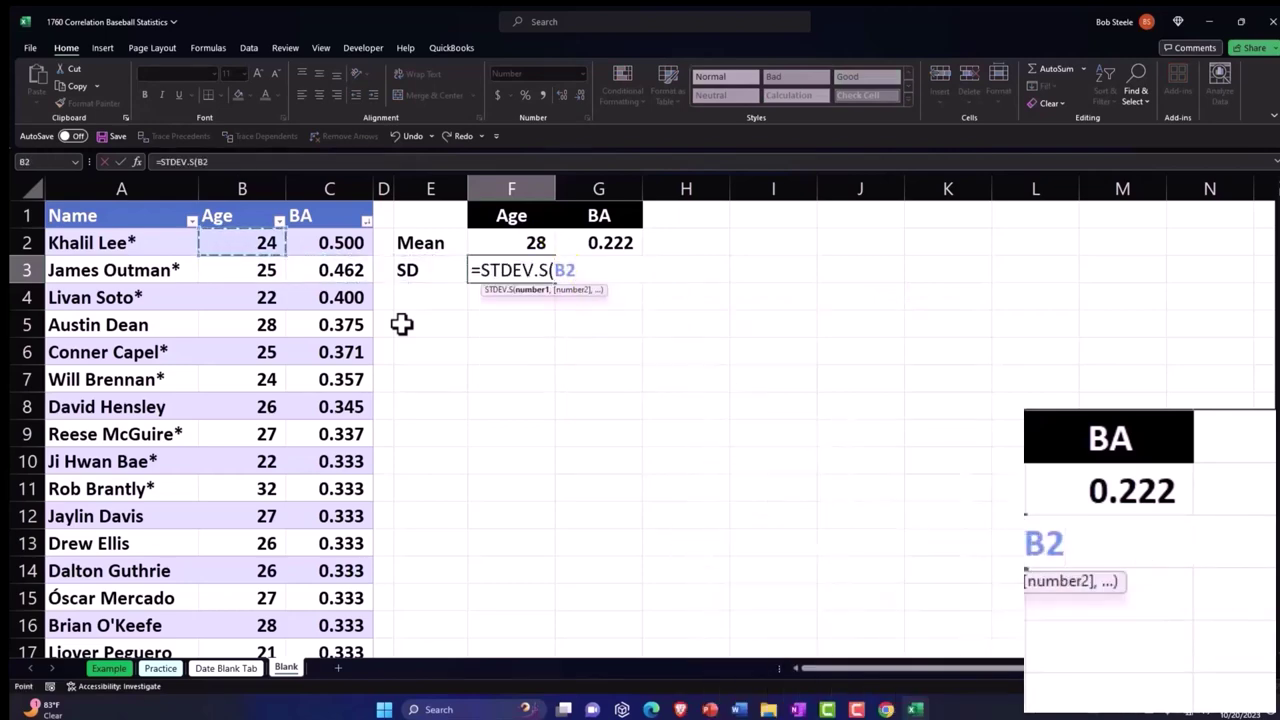
{"action": "key", "text": "ctrl+shift+Down"}
{"action": "key", "text": "Return"}
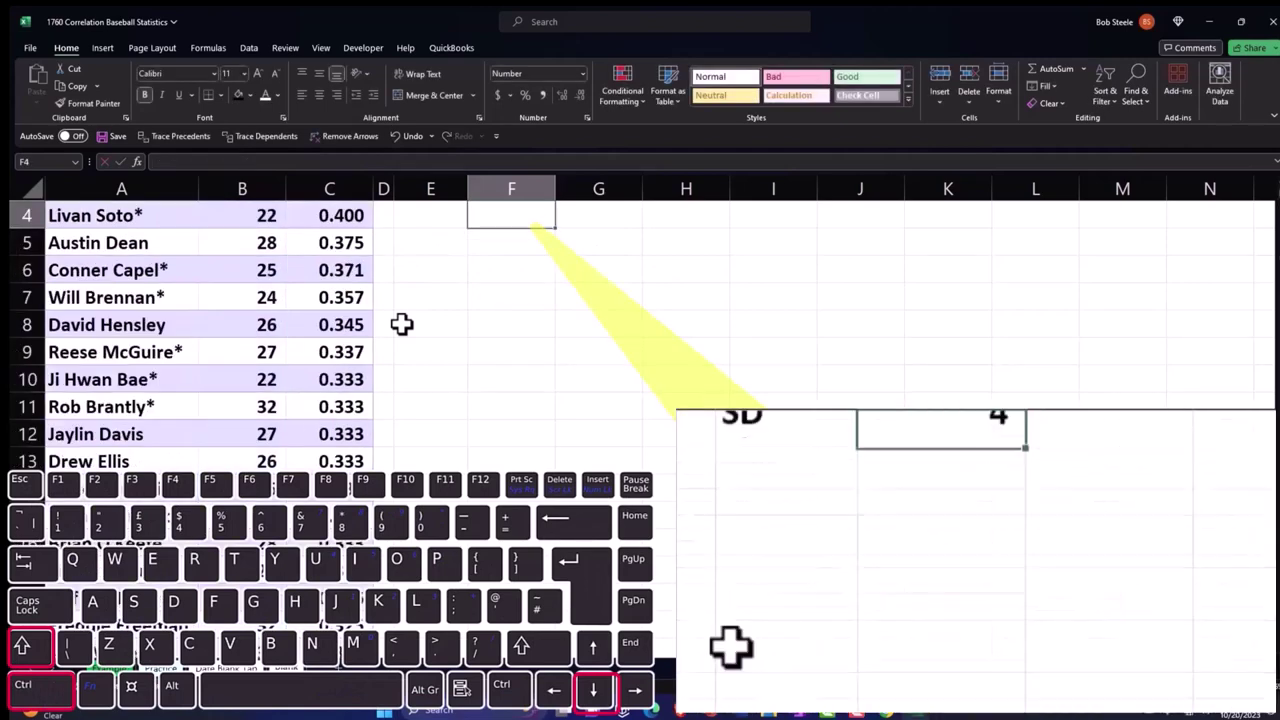
{"action": "key", "text": "Up"}
{"action": "key", "text": "Up"}
{"action": "key", "text": "Up"}
{"action": "key", "text": "Down"}
{"action": "key", "text": "Down"}
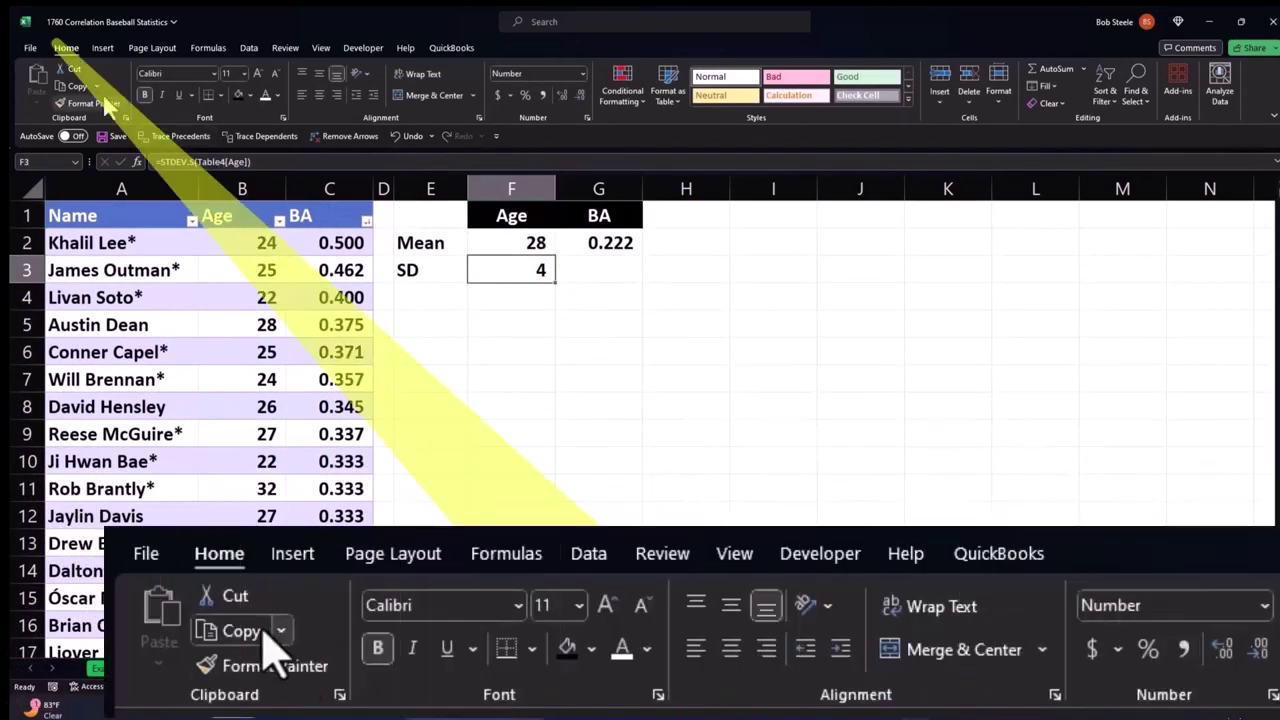
{"action": "left_click", "coordinate": [563, 96]}
{"action": "left_click", "coordinate": [567, 97]}
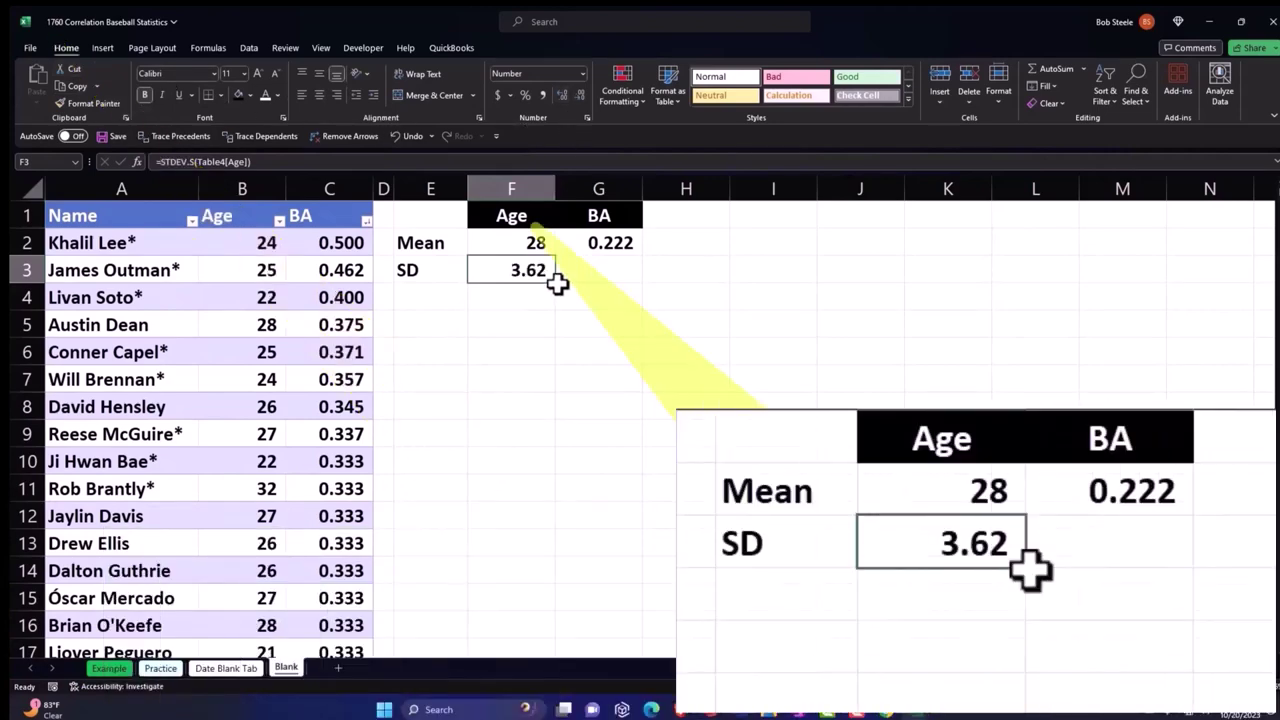
Step: Fill the SD formula to G3 and display the BA SD as 0.0555
{"action": "left_click_drag", "start_coordinate": [558, 285], "coordinate": [622, 283]}
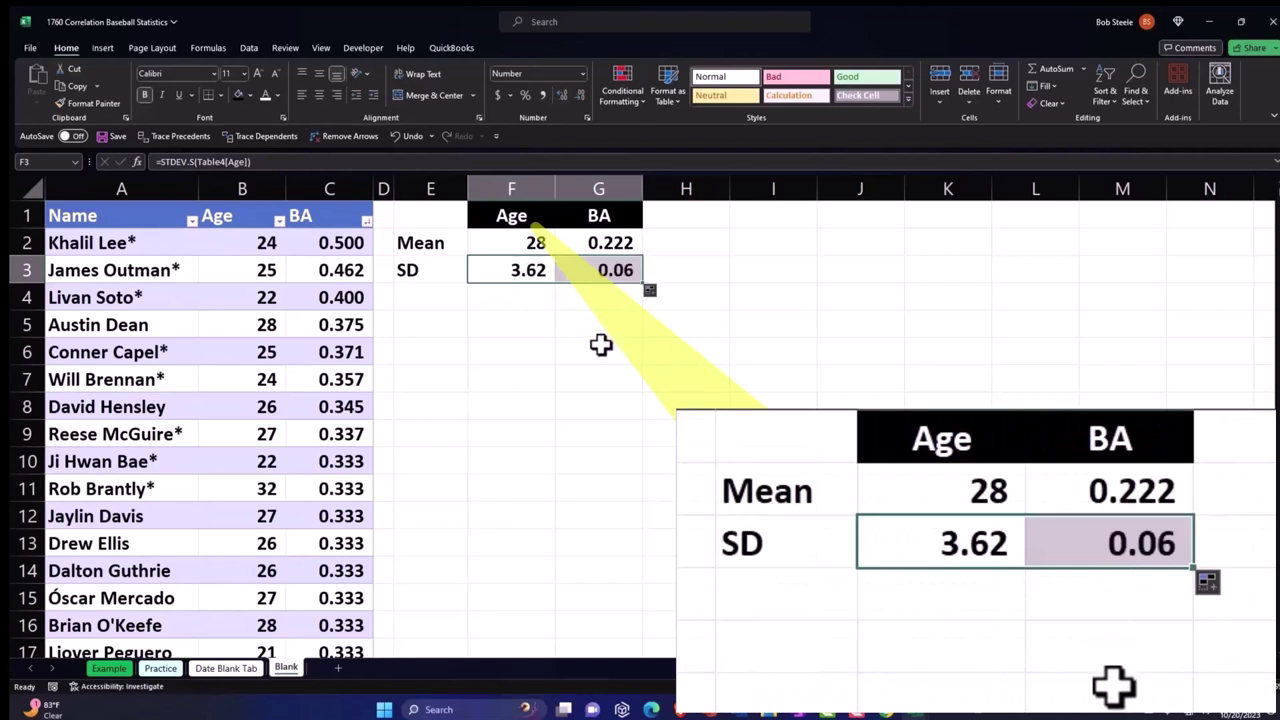
{"action": "left_click", "coordinate": [608, 272]}
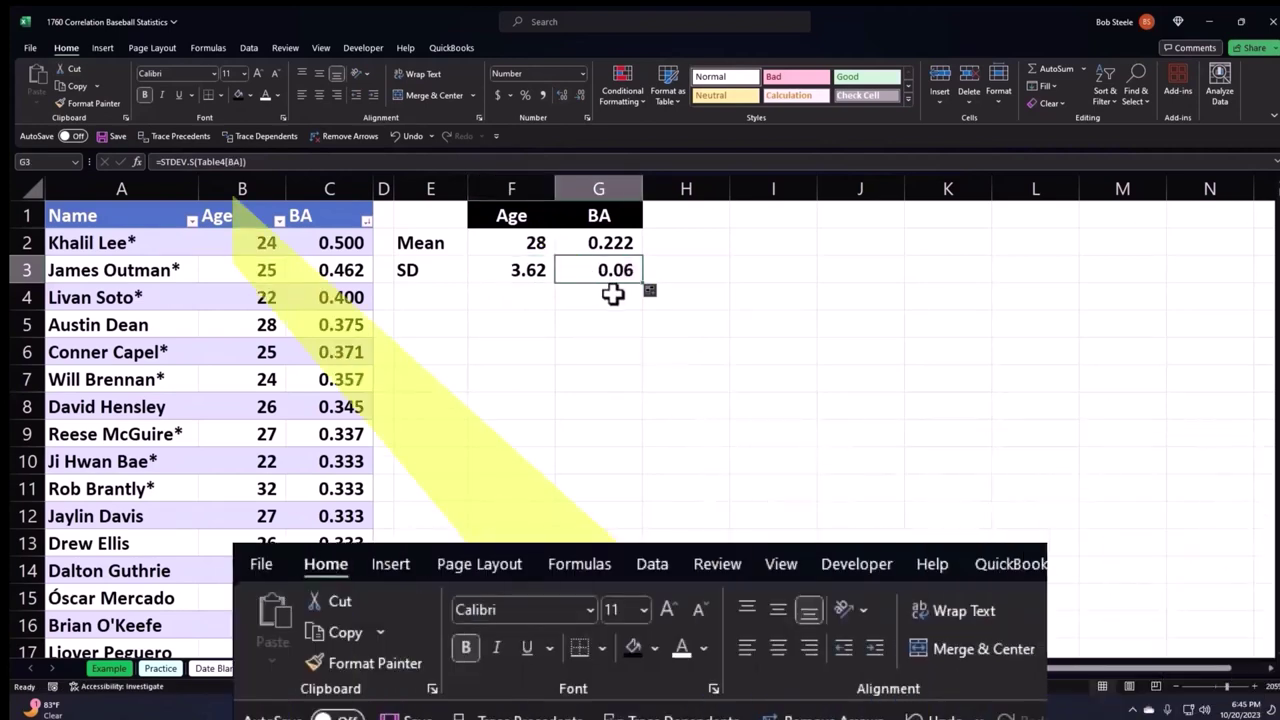
{"action": "left_click", "coordinate": [559, 96]}
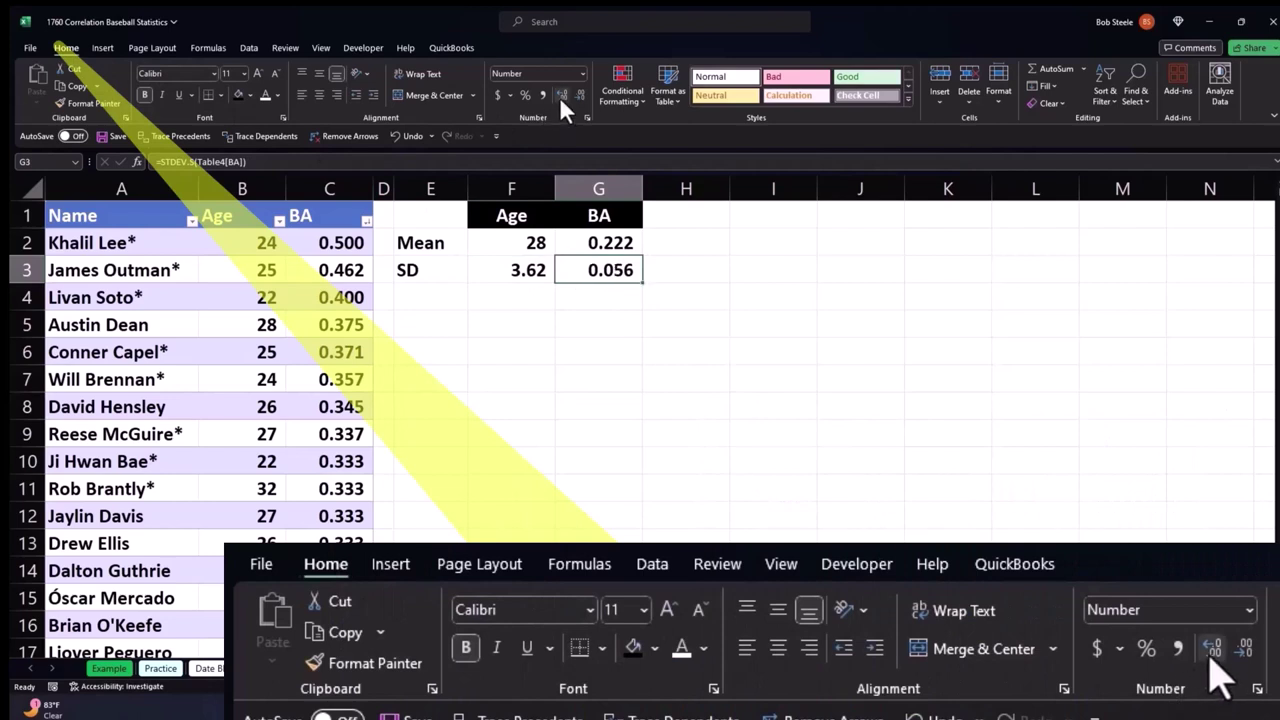
{"action": "left_click", "coordinate": [559, 96]}
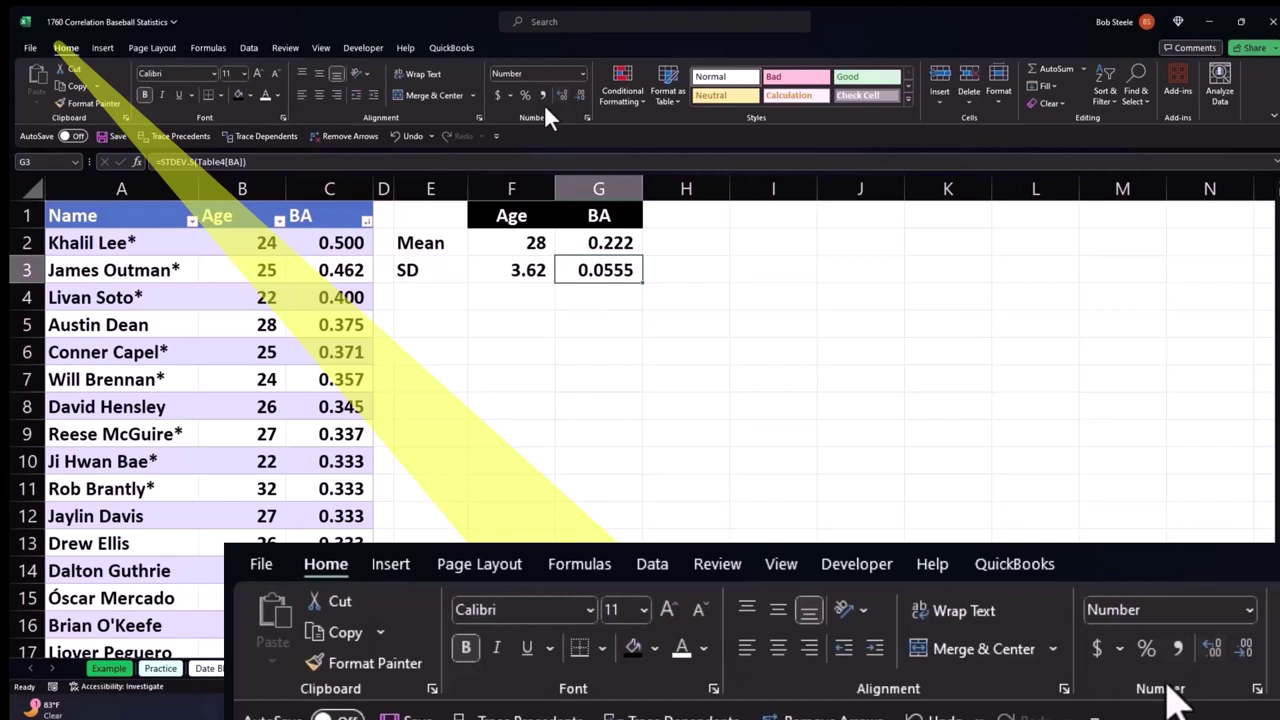
Step: Insert a histogram of the Age values from B1 down and move it up the sheet
{"action": "left_click", "coordinate": [232, 211]}
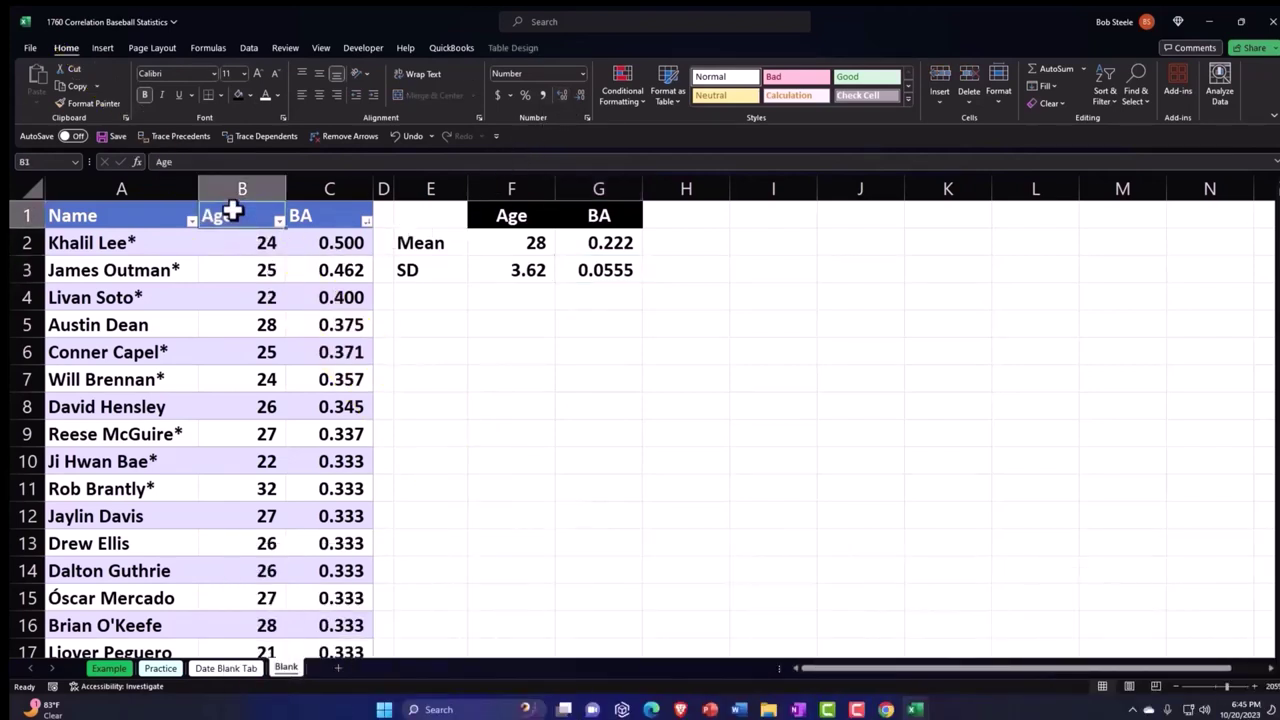
{"action": "key", "text": "ctrl+shift+Down"}
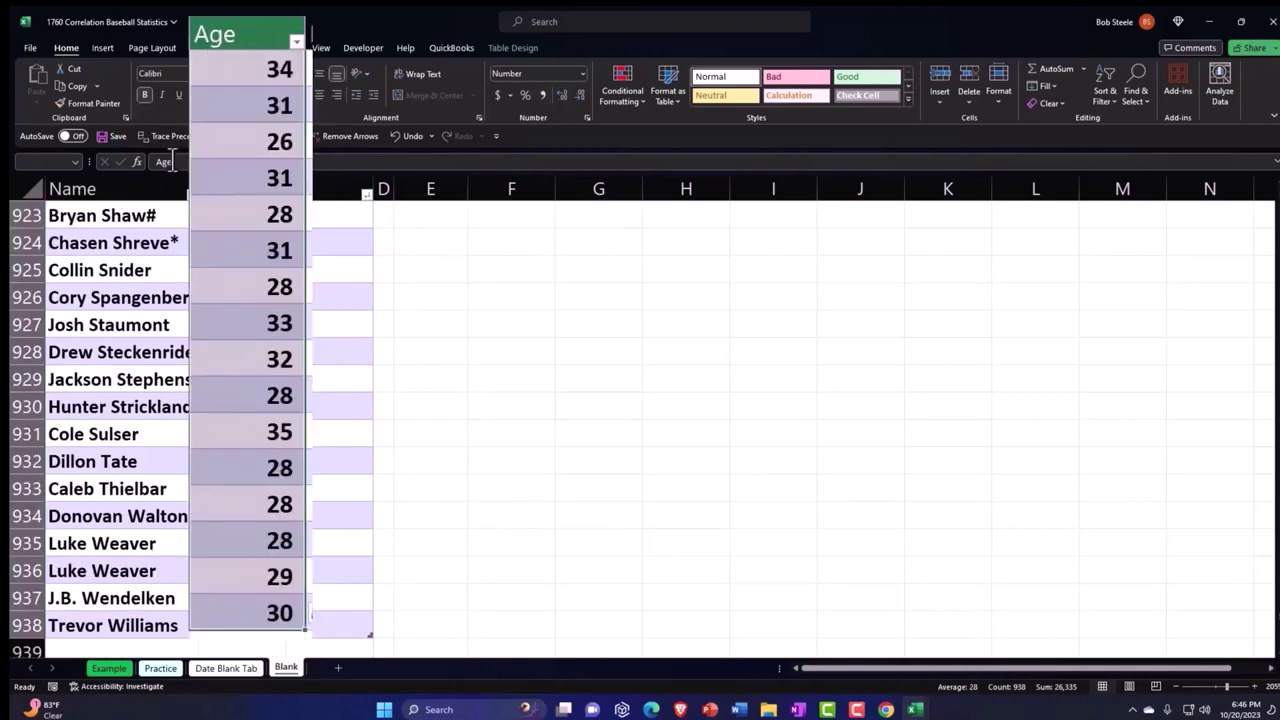
{"action": "left_click", "coordinate": [102, 50]}
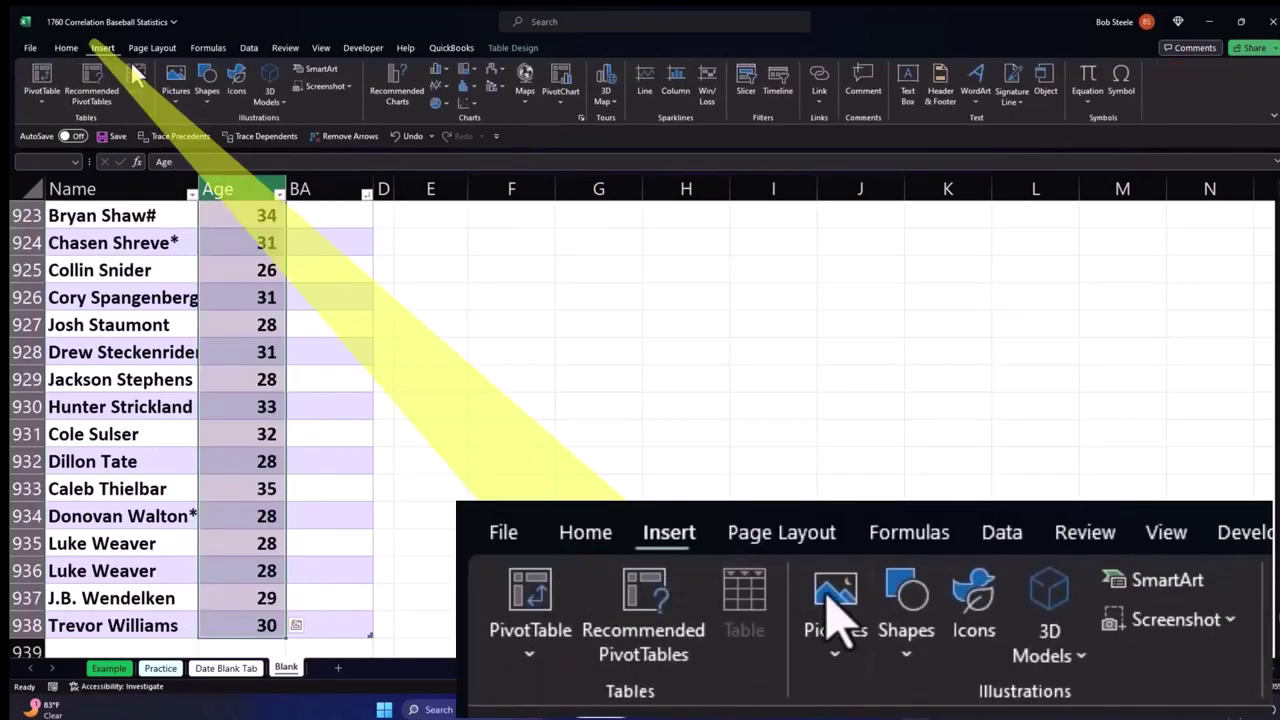
{"action": "left_click", "coordinate": [470, 89]}
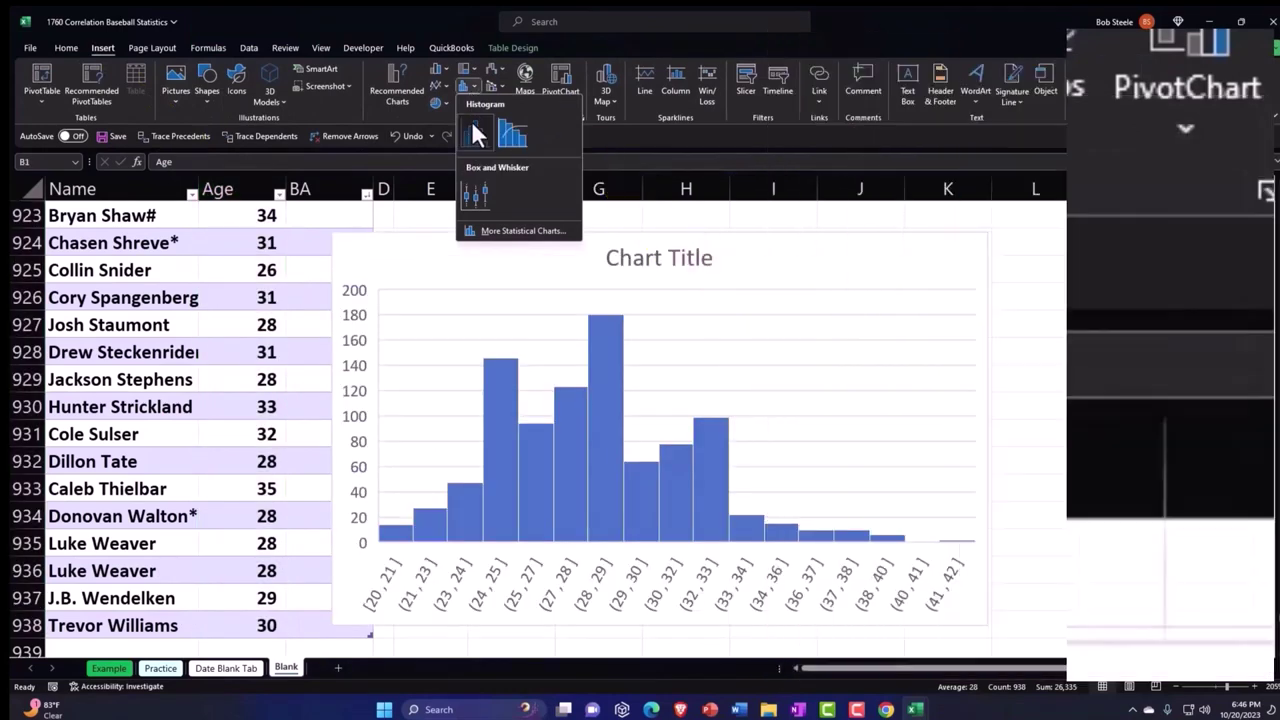
{"action": "left_click", "coordinate": [474, 133]}
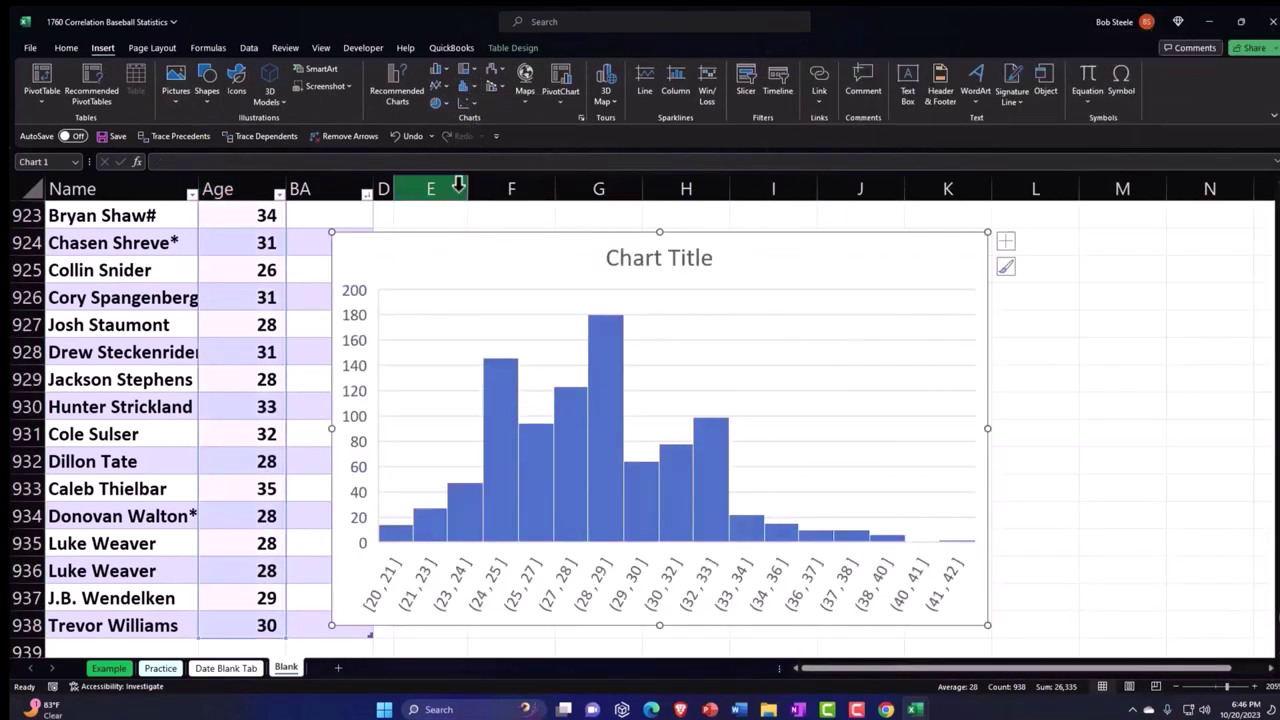
{"action": "scroll", "coordinate": [460, 343], "scroll_direction": "up", "scroll_amount": 4}
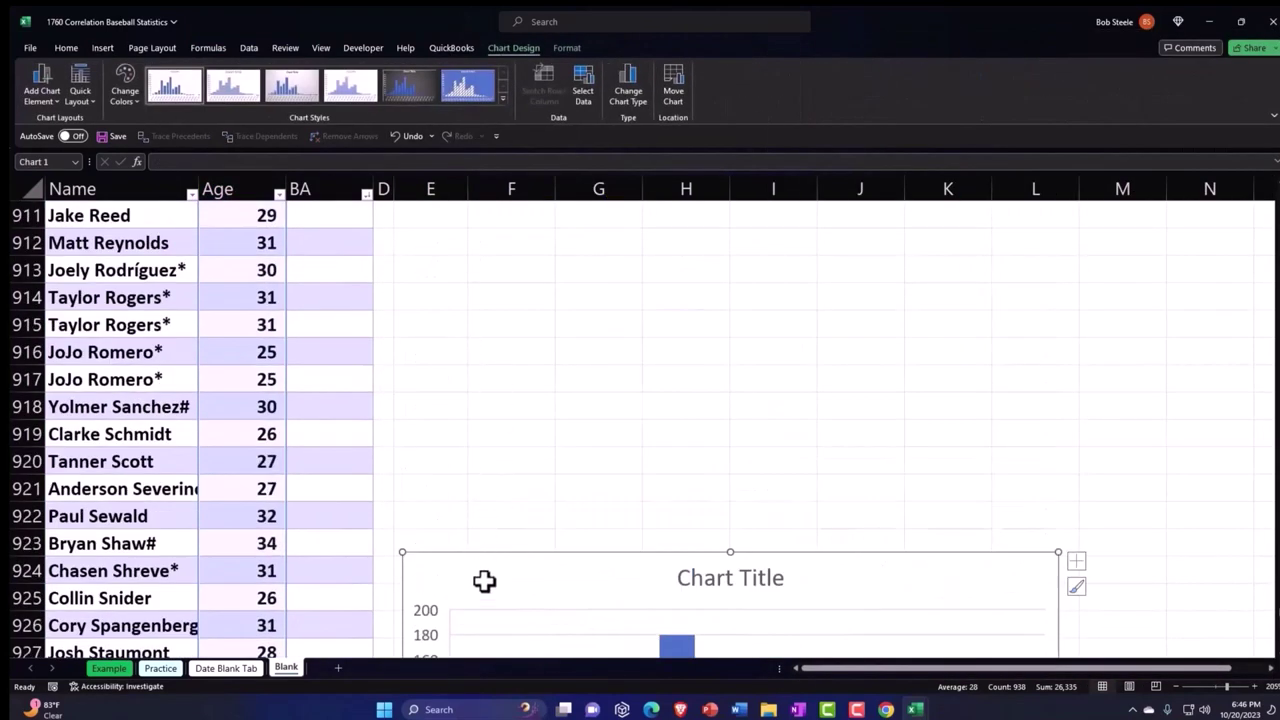
{"action": "left_click_drag", "start_coordinate": [484, 565], "coordinate": [492, 310]}
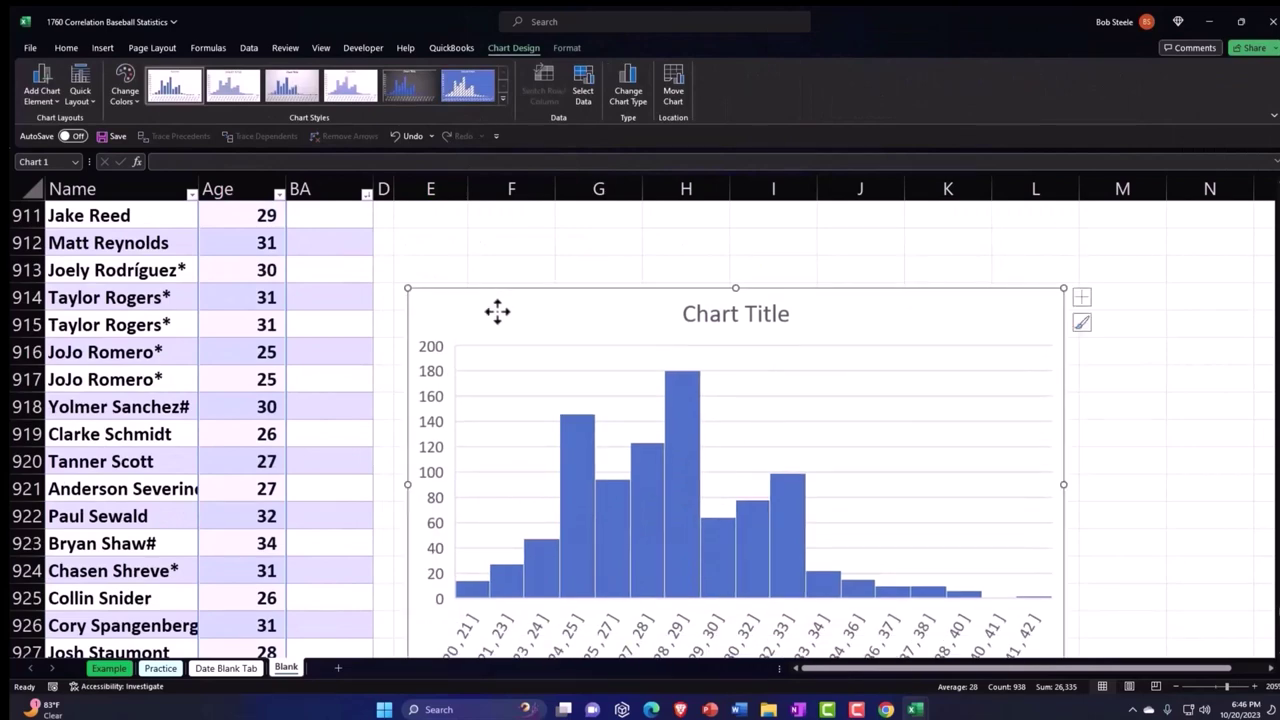
Step: Replace the histogram with a new Age histogram placed below the Mean/SD block
{"action": "key", "text": "Delete"}
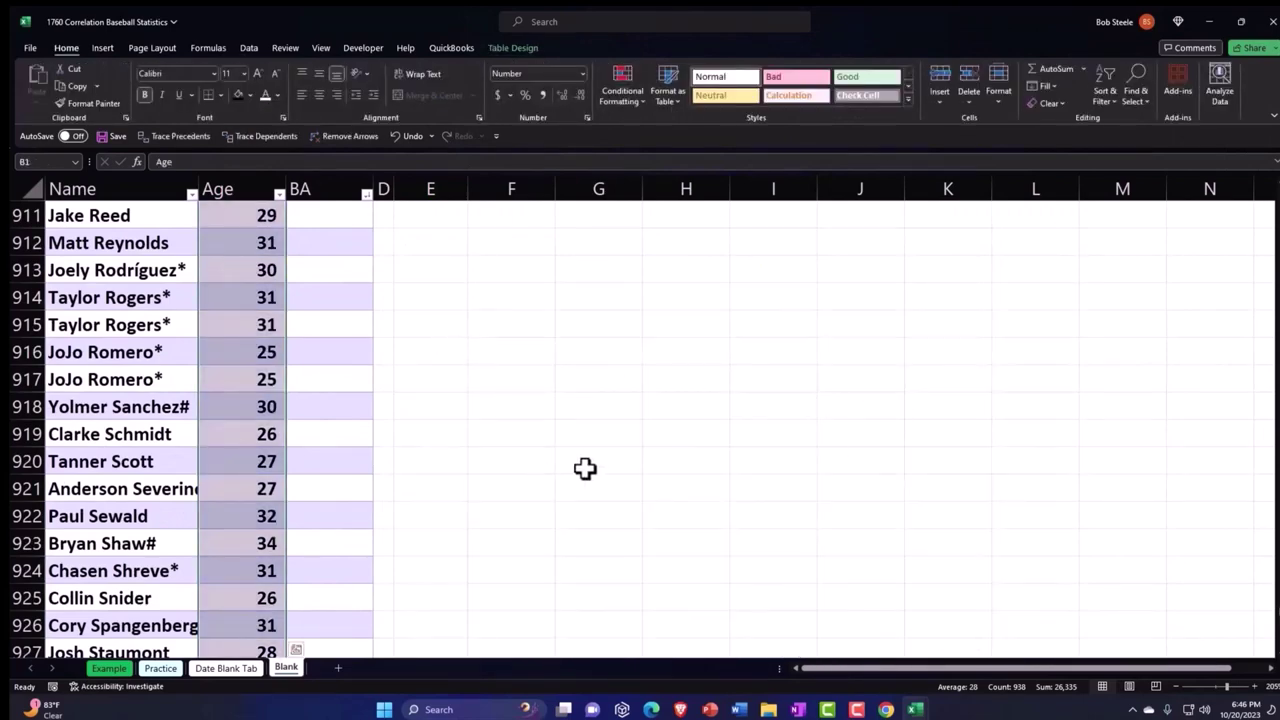
{"action": "scroll", "coordinate": [620, 435], "scroll_direction": "up", "scroll_amount": 10}
{"action": "left_click_drag", "start_coordinate": [1277, 597], "coordinate": [1270, 185]}
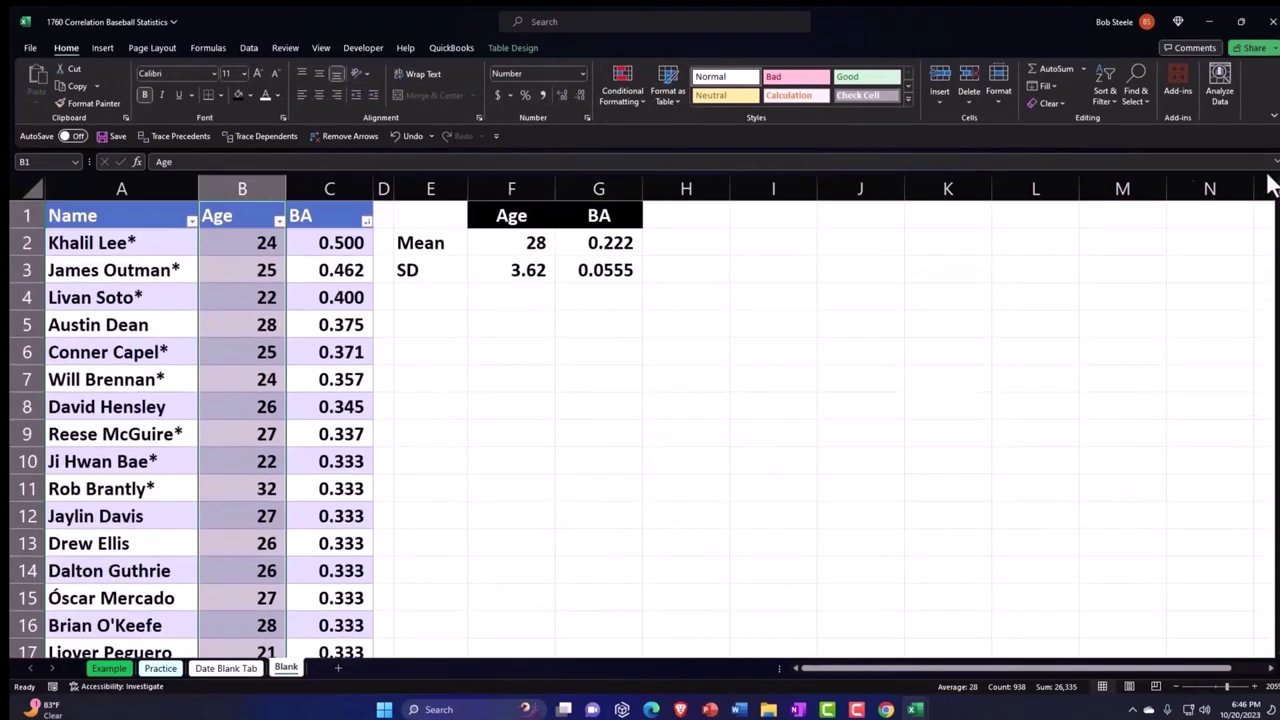
{"action": "left_click", "coordinate": [103, 47]}
{"action": "left_click", "coordinate": [449, 100]}
{"action": "left_click", "coordinate": [475, 127]}
{"action": "left_click_drag", "start_coordinate": [404, 268], "coordinate": [460, 337]}
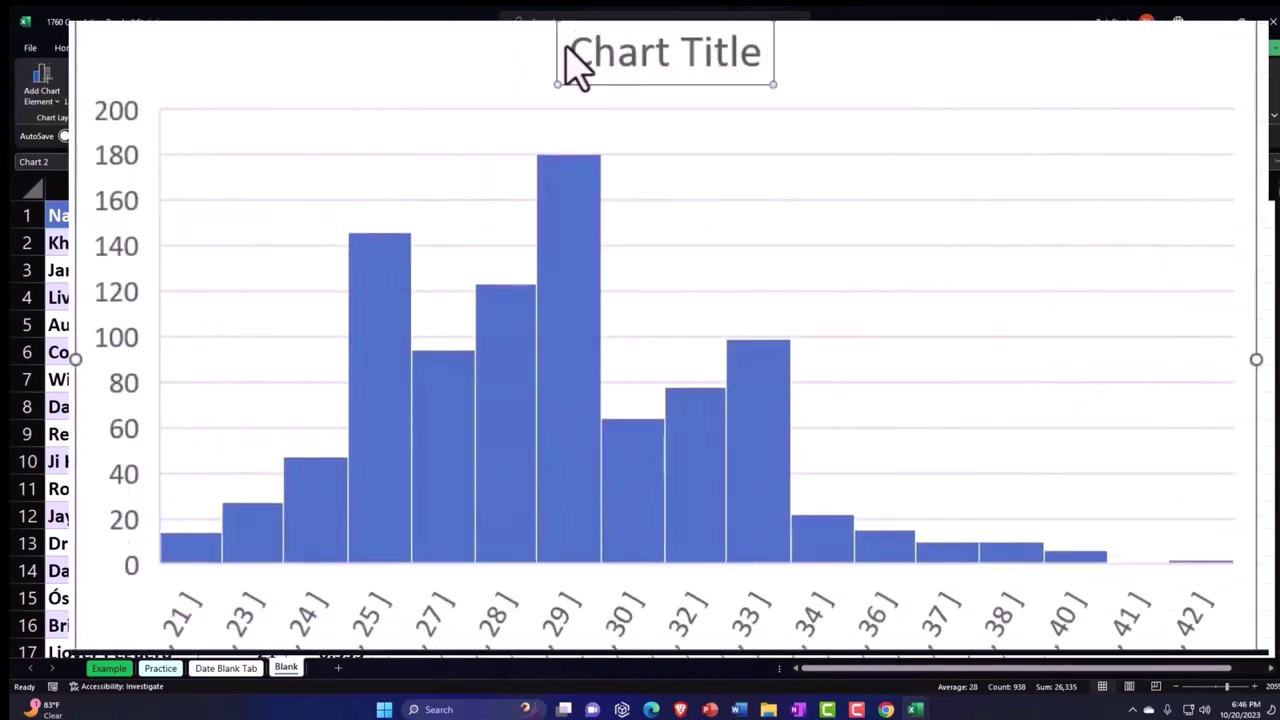
Step: Title the chart Age and resize it smaller beneath the summary
{"action": "left_click", "coordinate": [560, 43]}
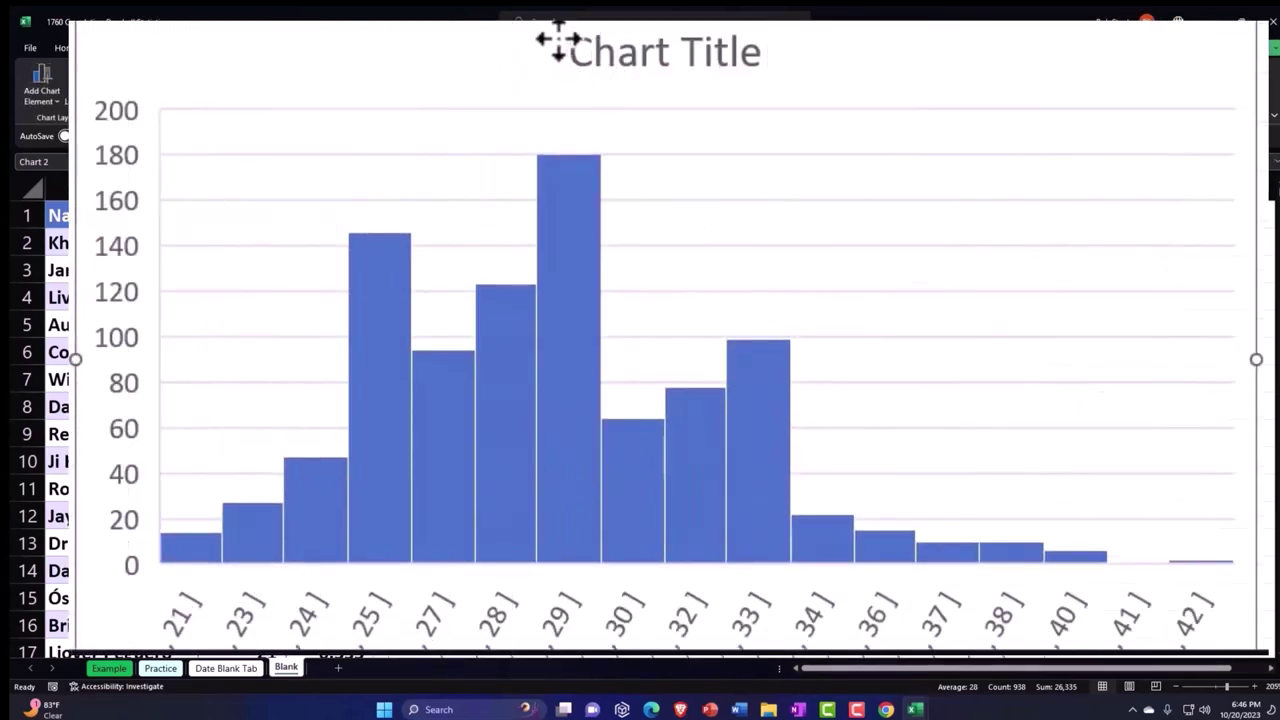
{"action": "left_click", "coordinate": [568, 46]}
{"action": "type", "text": "A"}
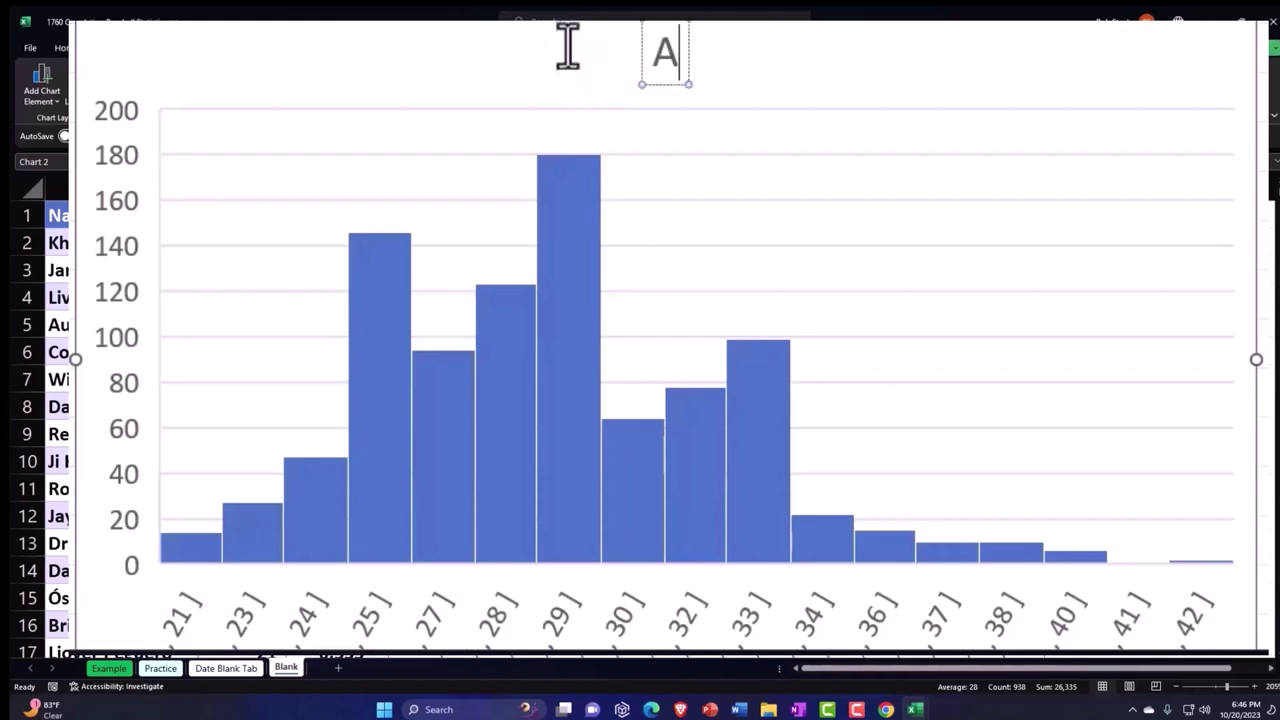
{"action": "type", "text": "ge"}
{"action": "scroll", "coordinate": [676, 450], "scroll_direction": "down", "scroll_amount": 1}
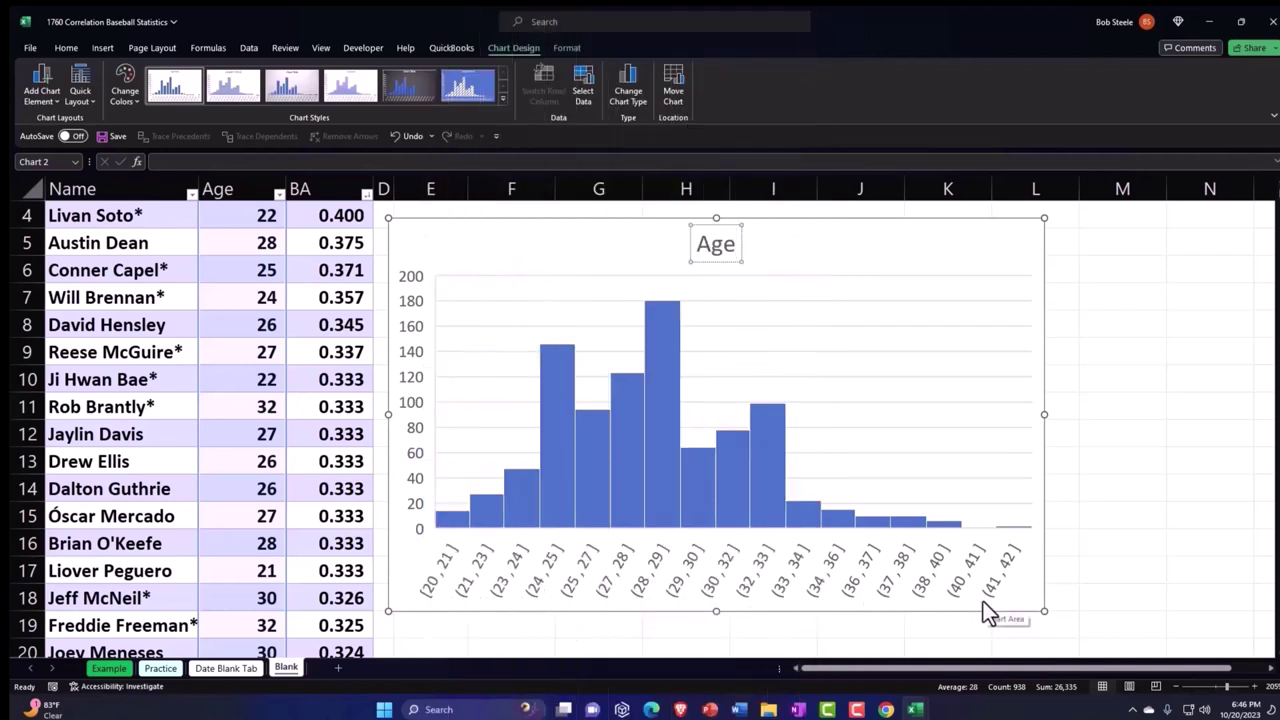
{"action": "left_click", "coordinate": [529, 251]}
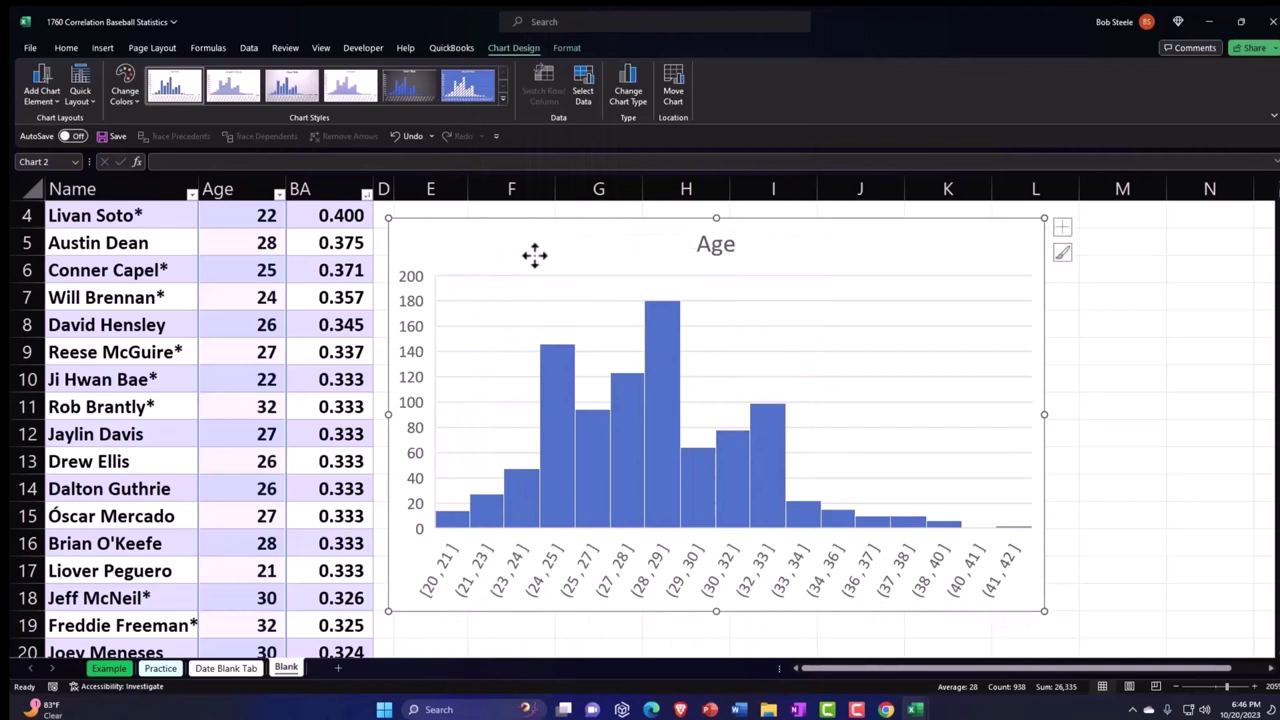
{"action": "left_click_drag", "start_coordinate": [1040, 610], "coordinate": [860, 515]}
{"action": "scroll", "coordinate": [619, 441], "scroll_direction": "up", "scroll_amount": 1}
{"action": "scroll", "coordinate": [619, 441], "scroll_direction": "up", "scroll_amount": 1}
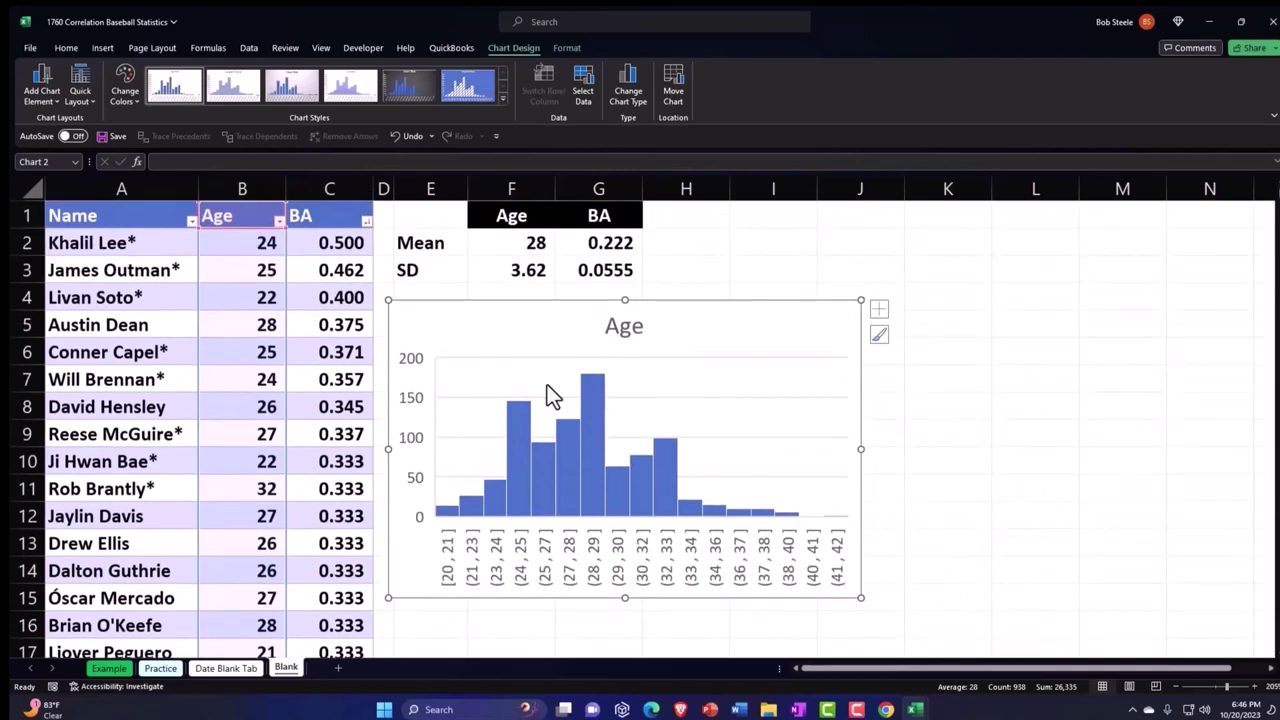
{"action": "left_click_drag", "start_coordinate": [464, 322], "coordinate": [462, 334]}
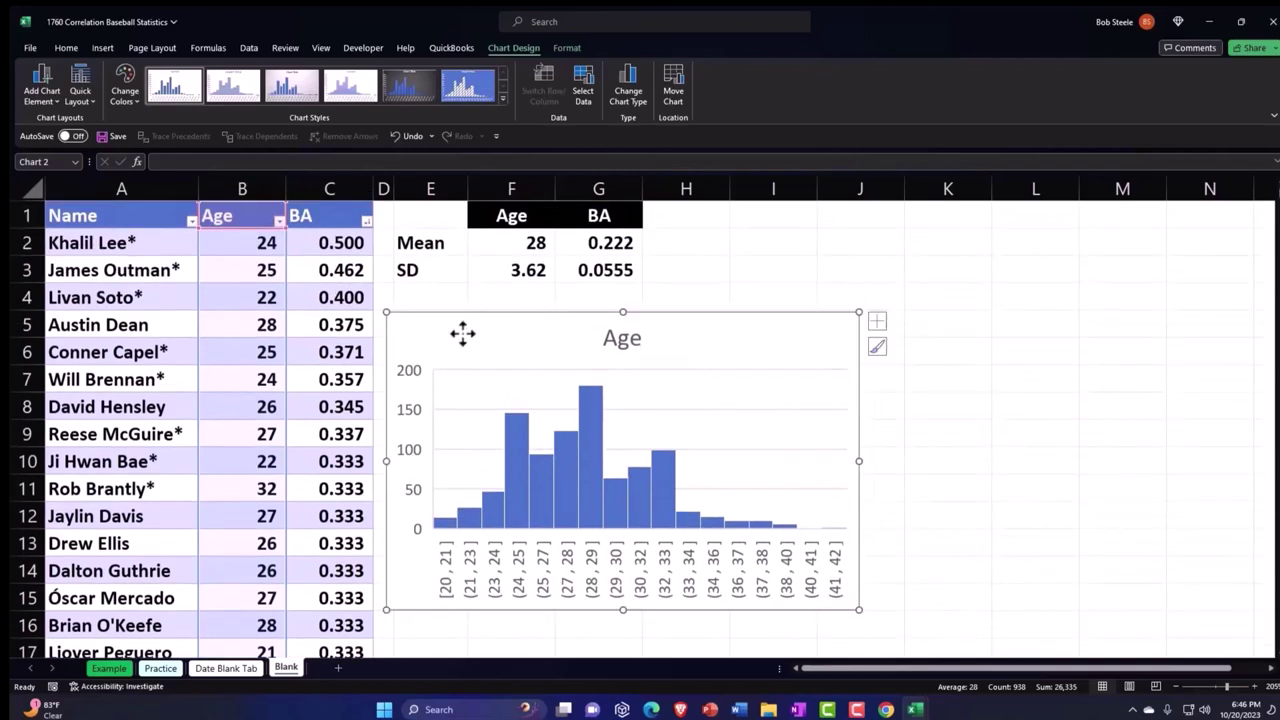
Step: Select the BA values down the column to see where the table ends
{"action": "left_click", "coordinate": [318, 215]}
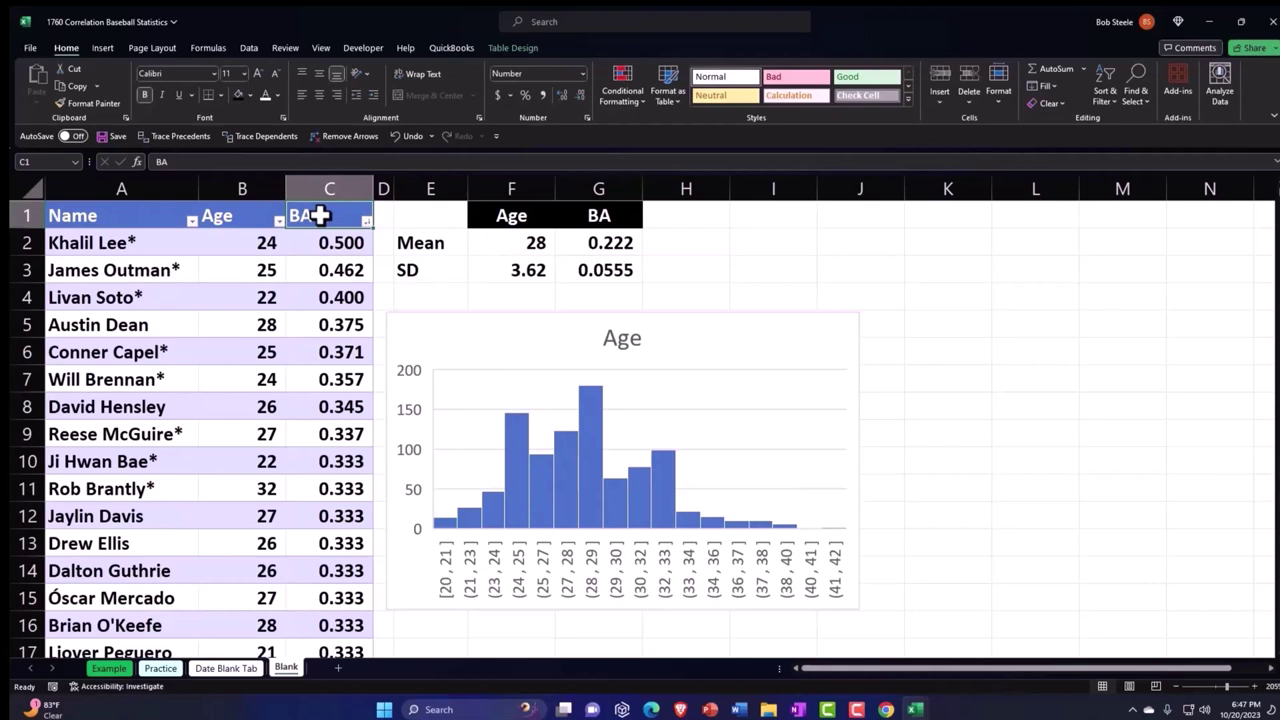
{"action": "key", "text": "ctrl+shift+Down"}
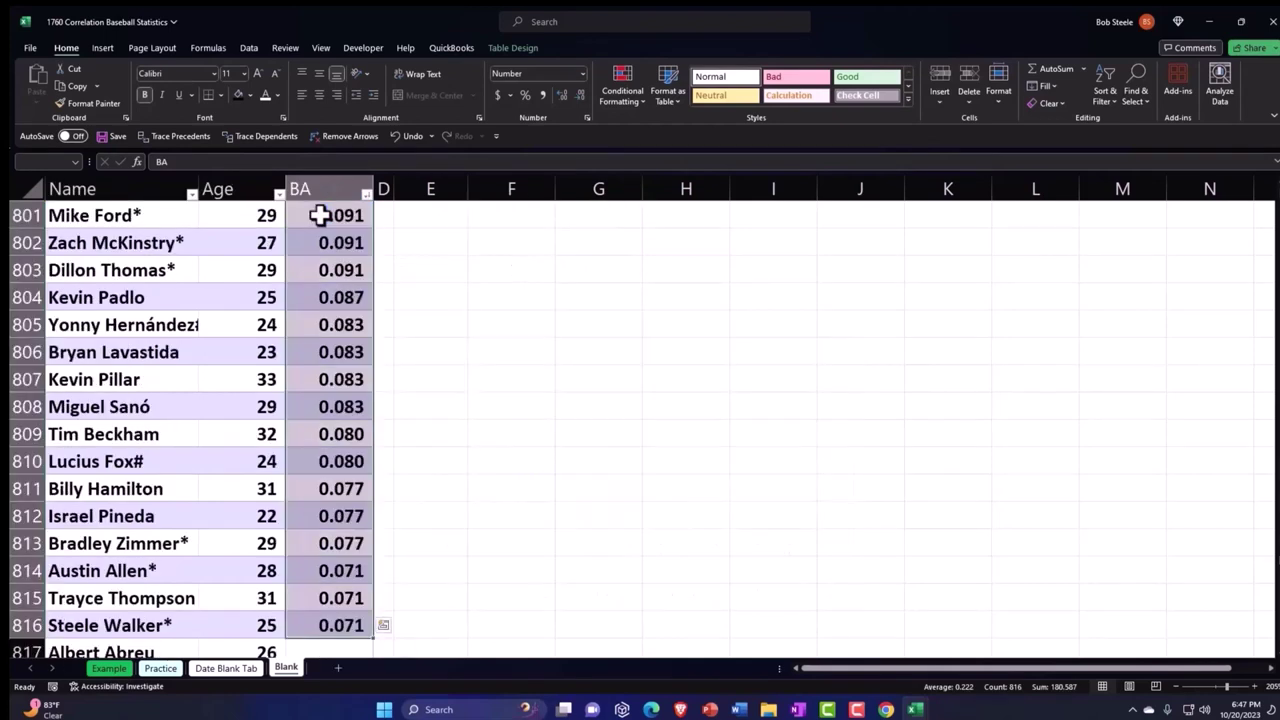
{"action": "scroll", "coordinate": [588, 298], "scroll_direction": "down", "scroll_amount": 7}
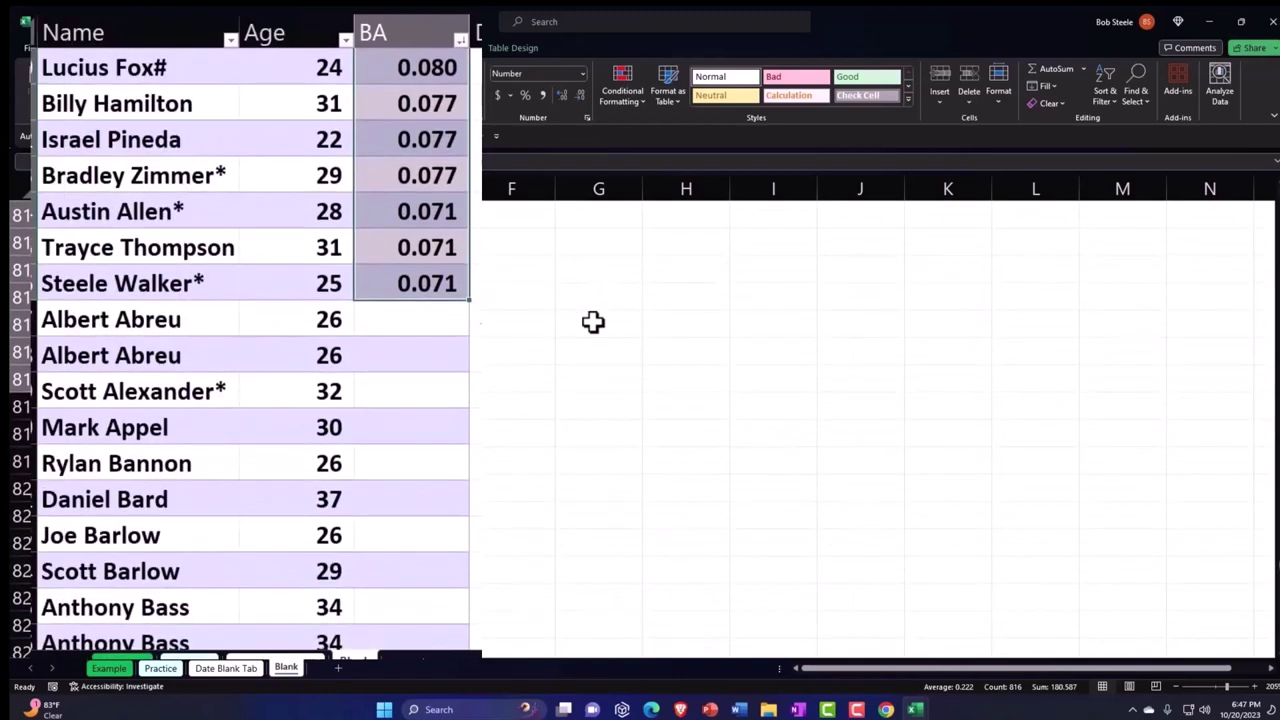
{"action": "scroll", "coordinate": [593, 321], "scroll_direction": "down", "scroll_amount": 14}
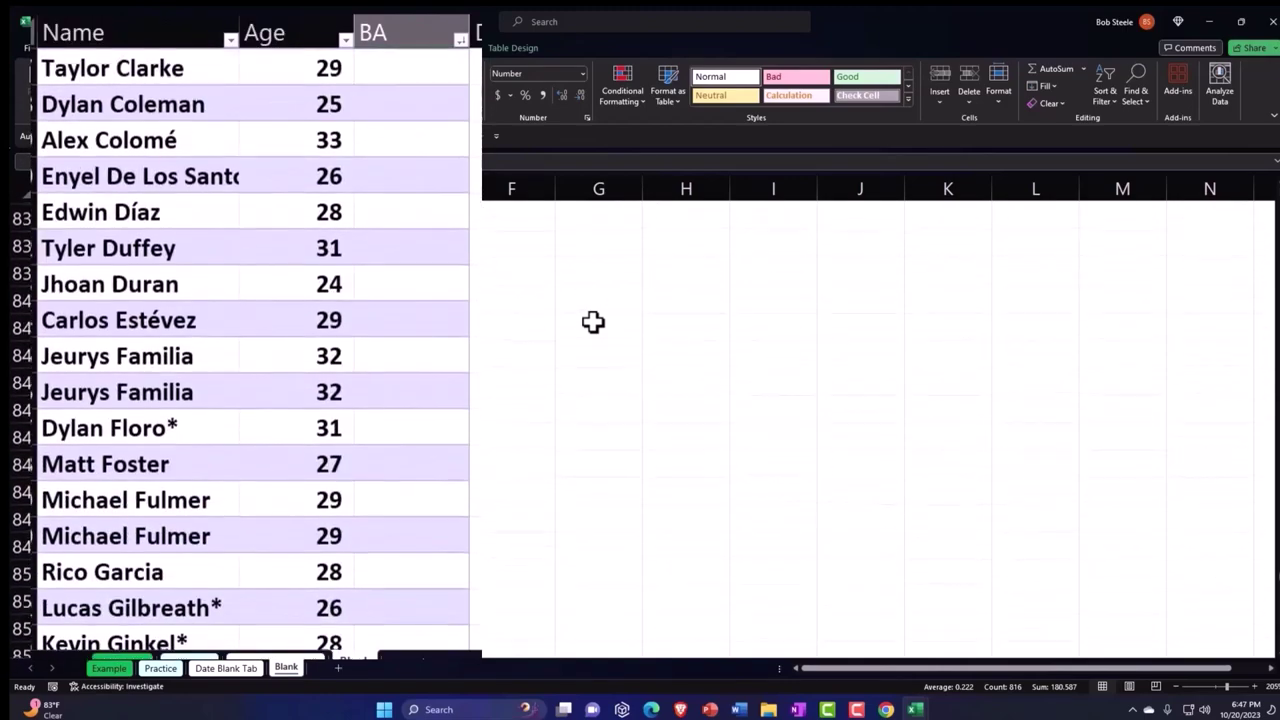
{"action": "scroll", "coordinate": [593, 321], "scroll_direction": "down", "scroll_amount": 15}
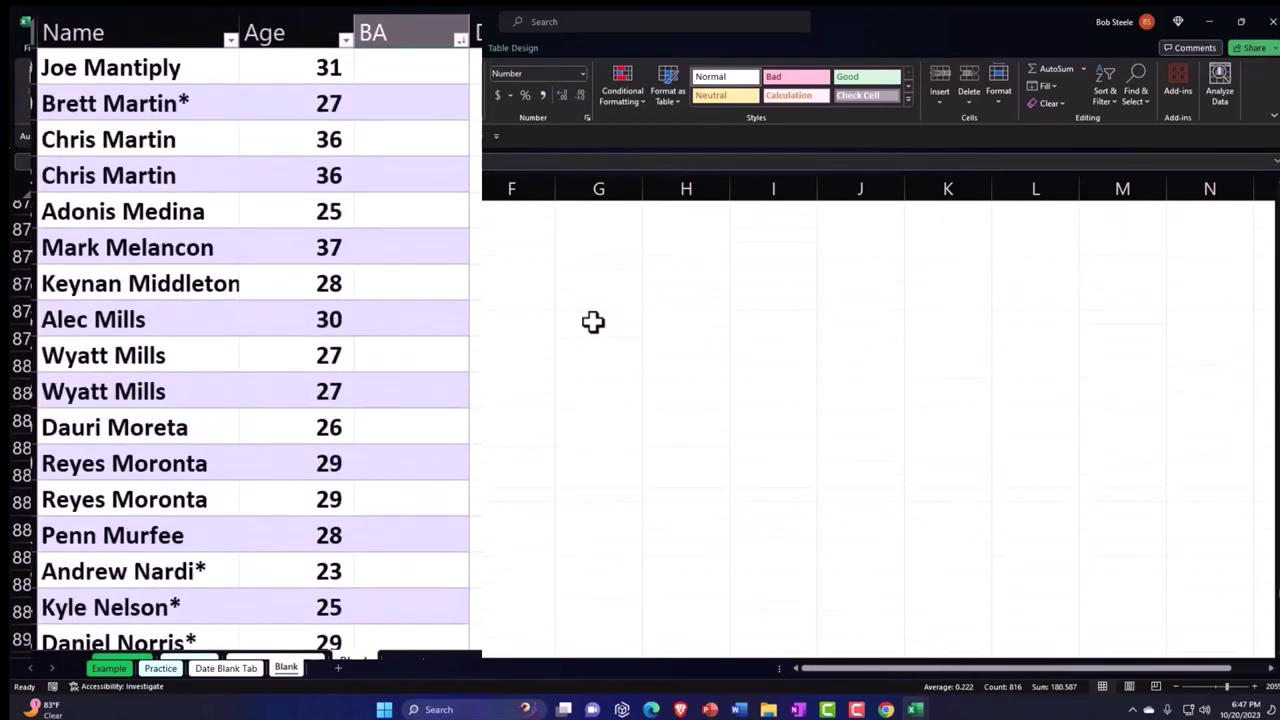
{"action": "scroll", "coordinate": [593, 321], "scroll_direction": "down", "scroll_amount": 6}
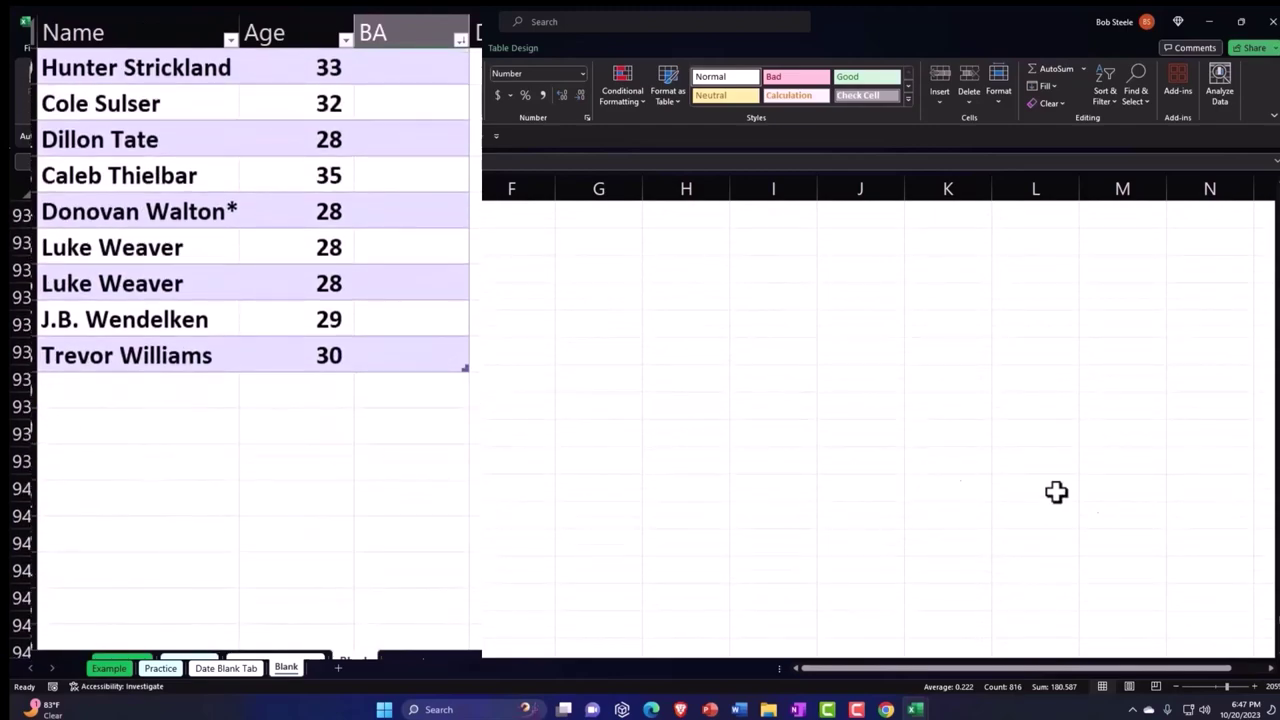
Step: Return to the top of the table and open the BA column's sort and filter menu
{"action": "key", "text": "ctrl+Home"}
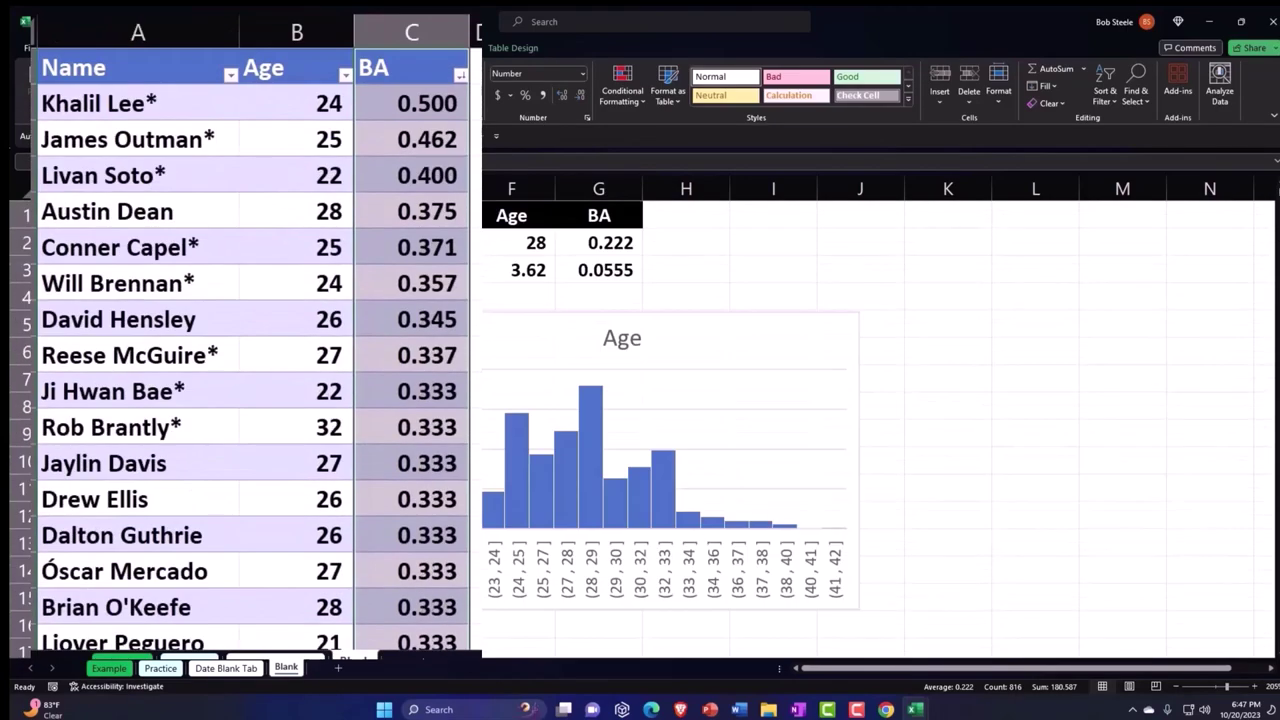
{"action": "left_click", "coordinate": [245, 342]}
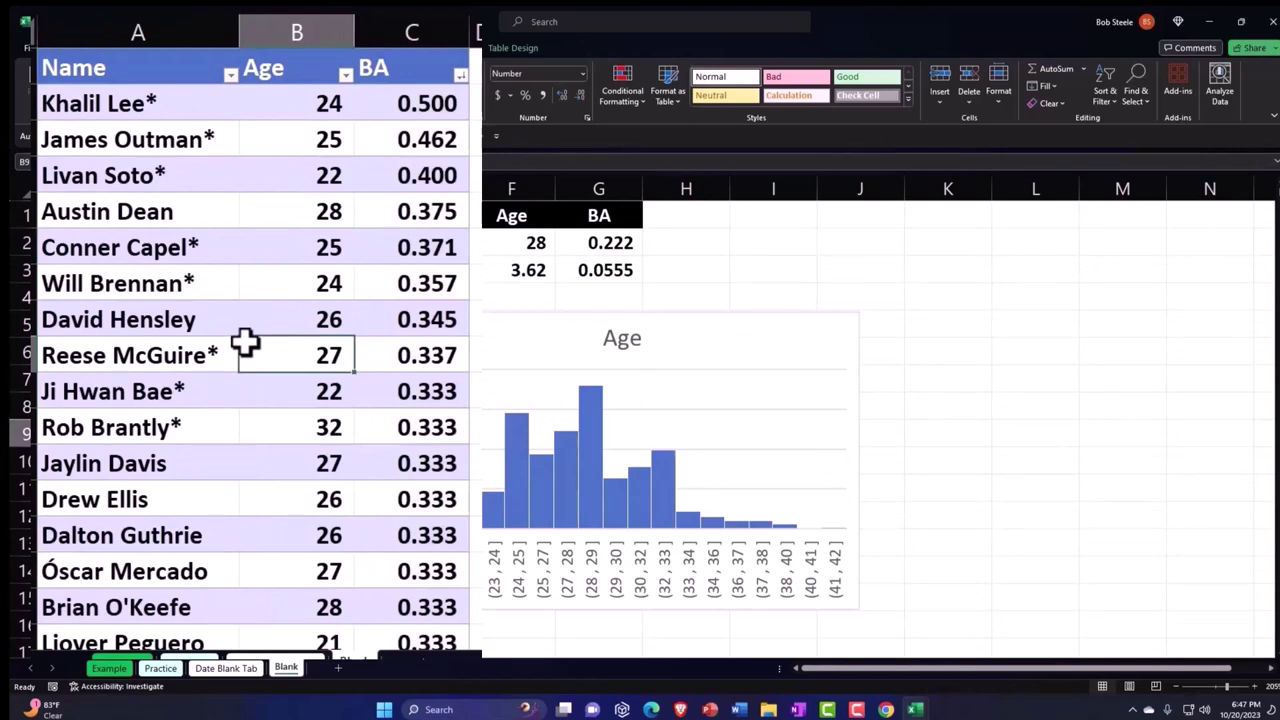
{"action": "left_click", "coordinate": [367, 221]}
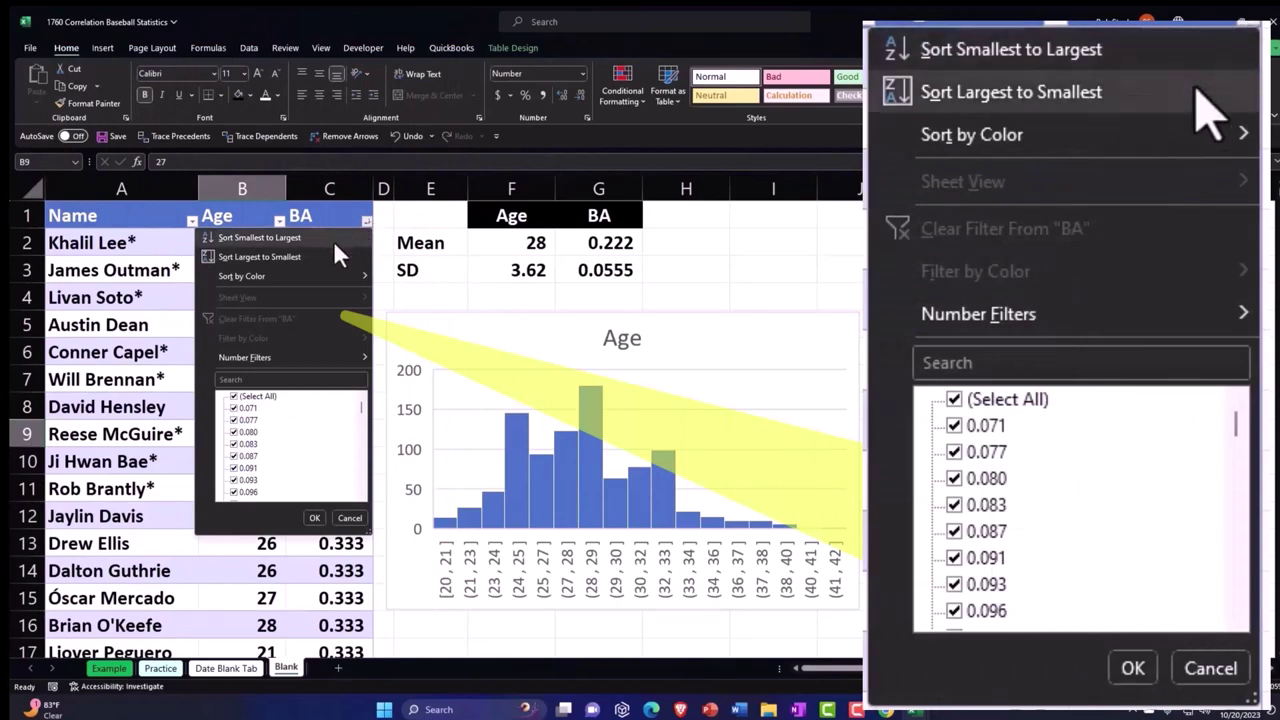
Step: Delete rows 817–938 lacking a BA value, then scroll back to the top
{"action": "left_click", "coordinate": [448, 262]}
{"action": "left_click", "coordinate": [316, 324]}
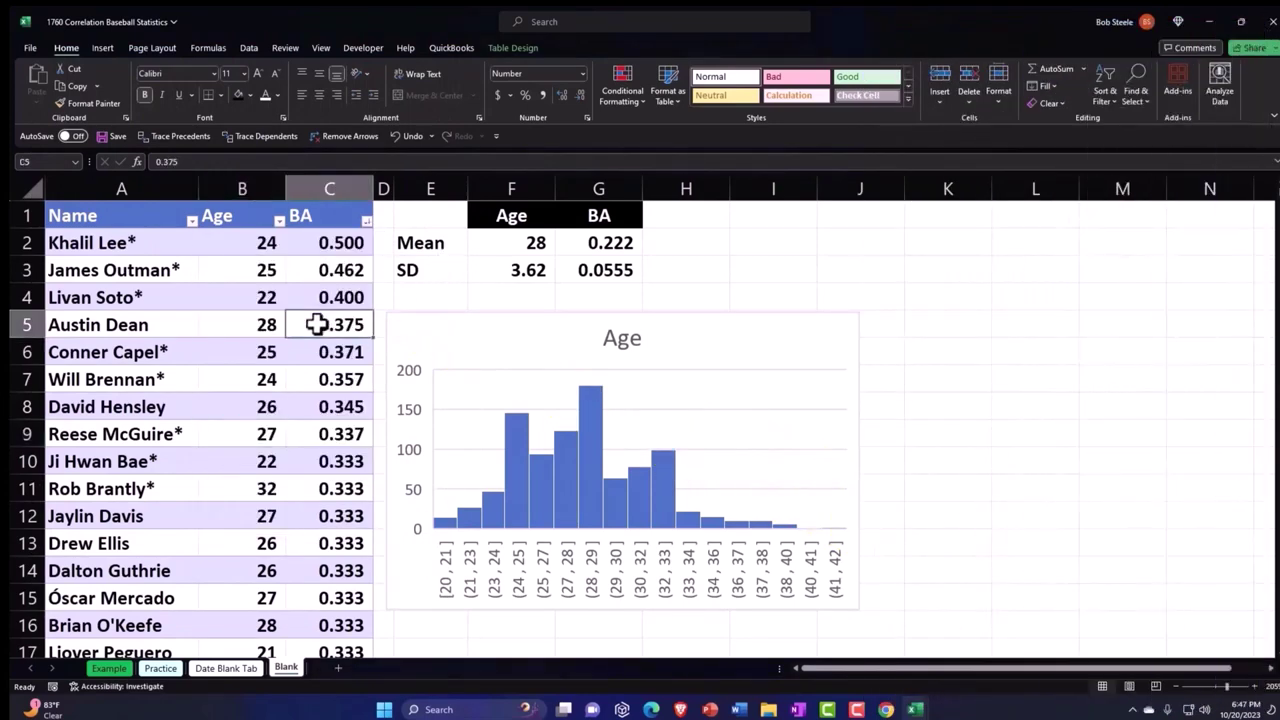
{"action": "key", "text": "ctrl+shift+Down"}
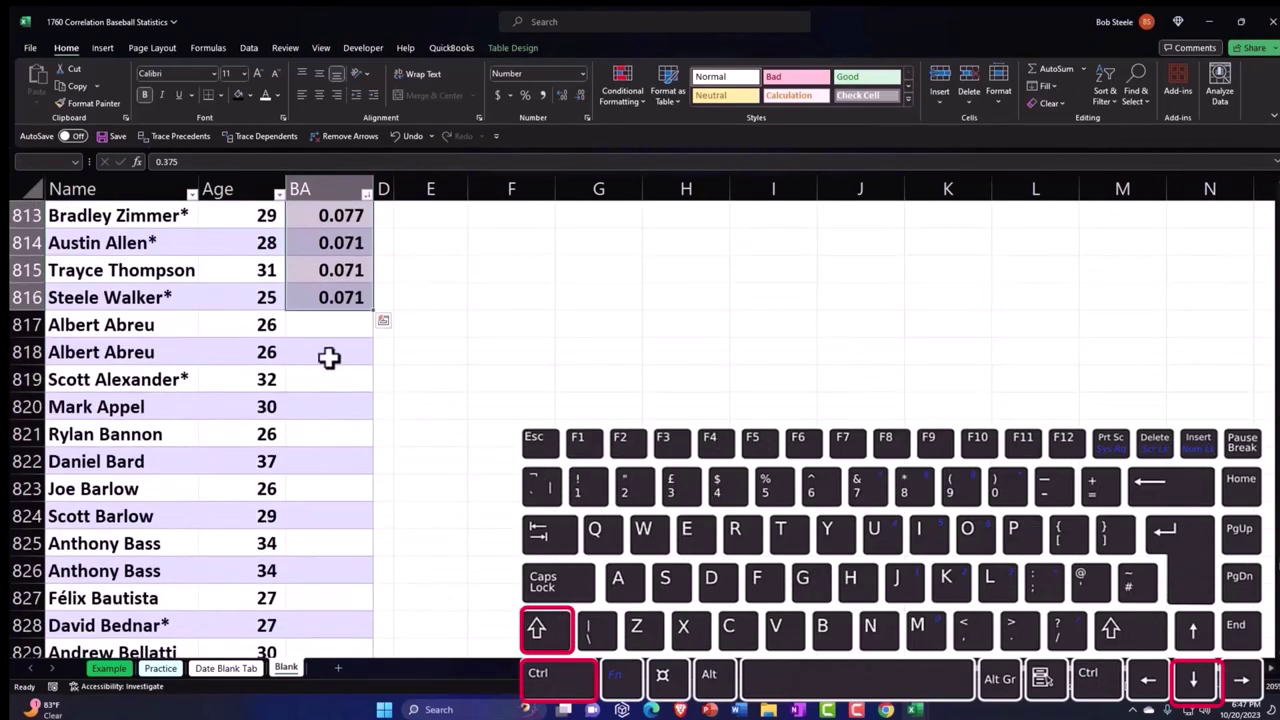
{"action": "left_click", "coordinate": [331, 324]}
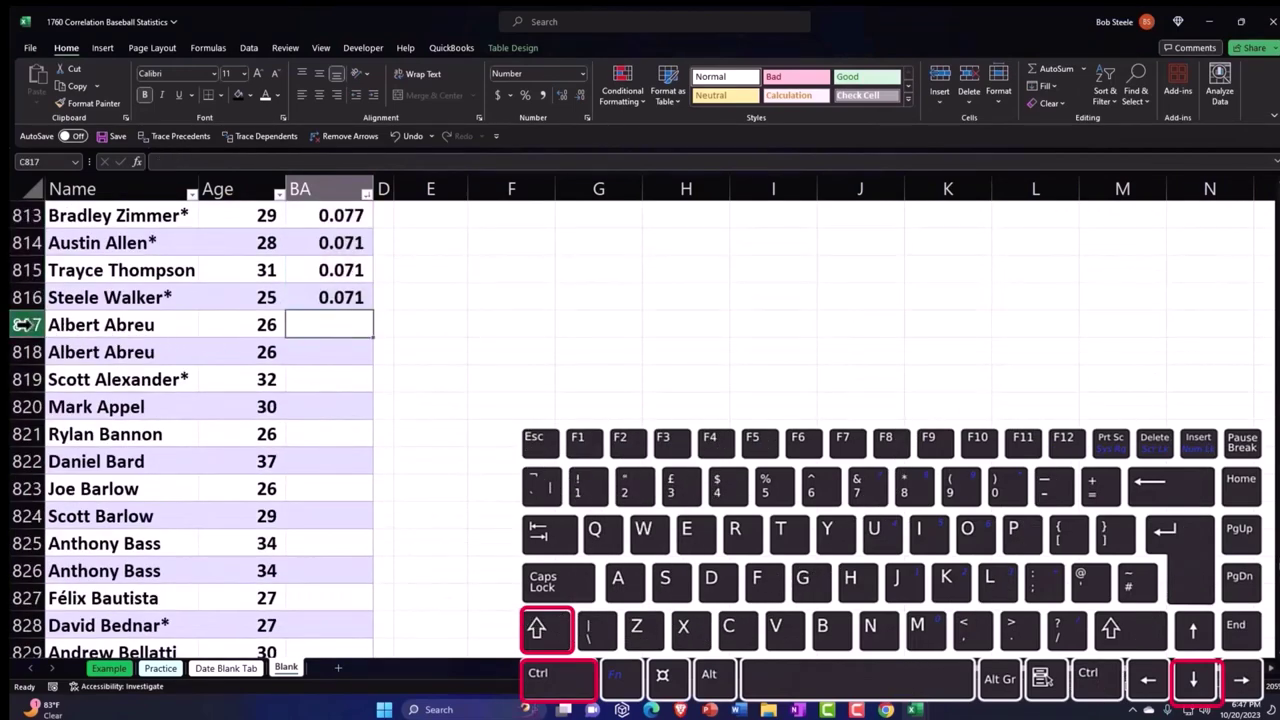
{"action": "left_click_drag", "start_coordinate": [28, 323], "coordinate": [108, 700]}
{"action": "right_click", "coordinate": [485, 447]}
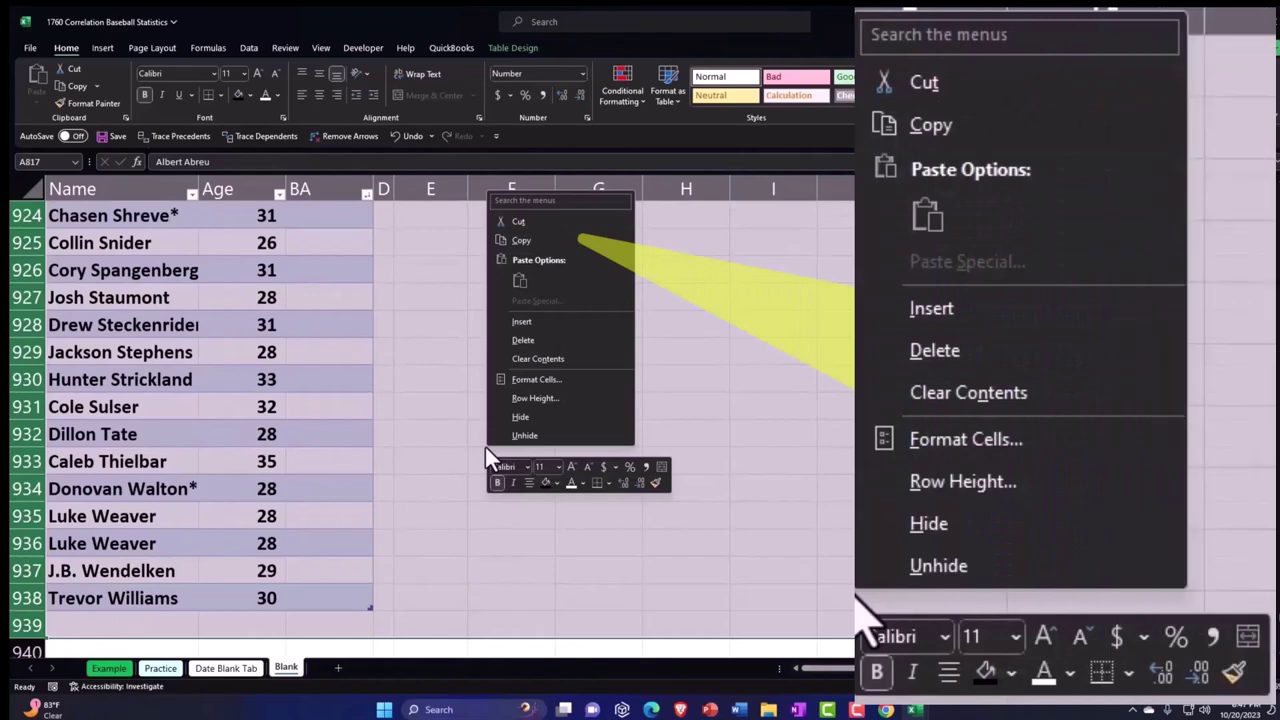
{"action": "left_click", "coordinate": [515, 340]}
{"action": "left_click", "coordinate": [515, 352]}
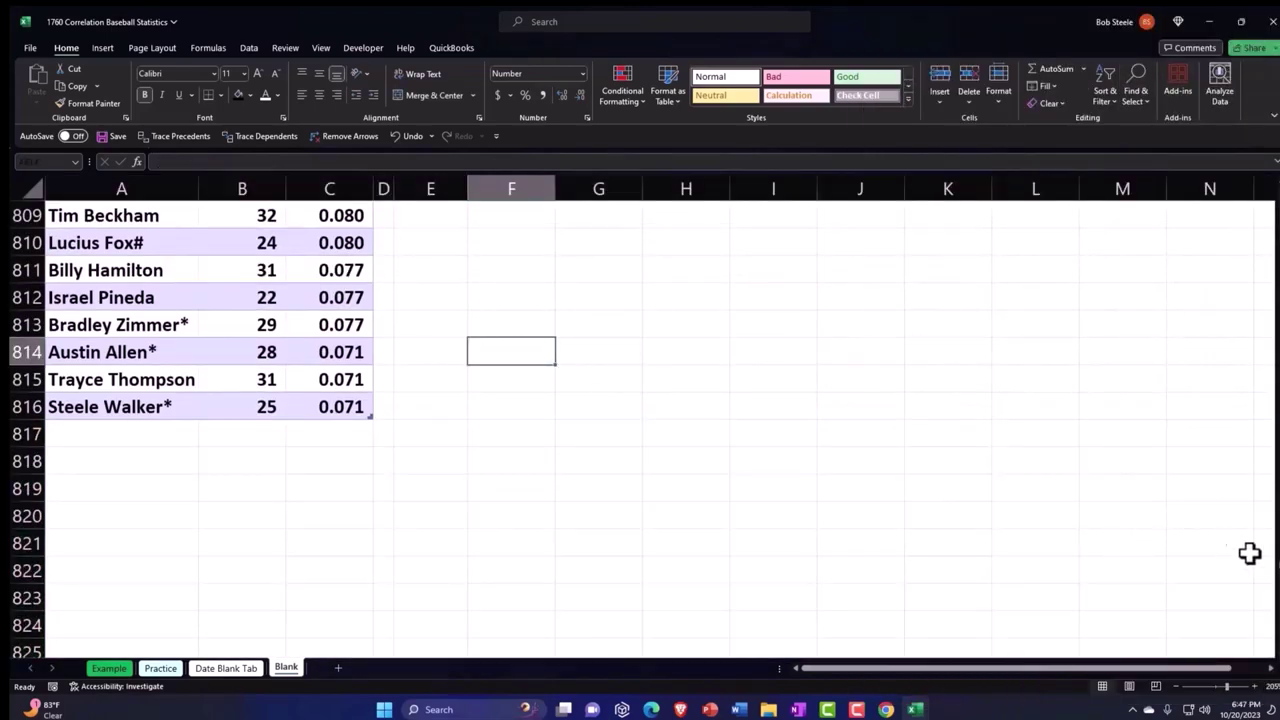
{"action": "left_click_drag", "start_coordinate": [1277, 565], "coordinate": [1265, 165]}
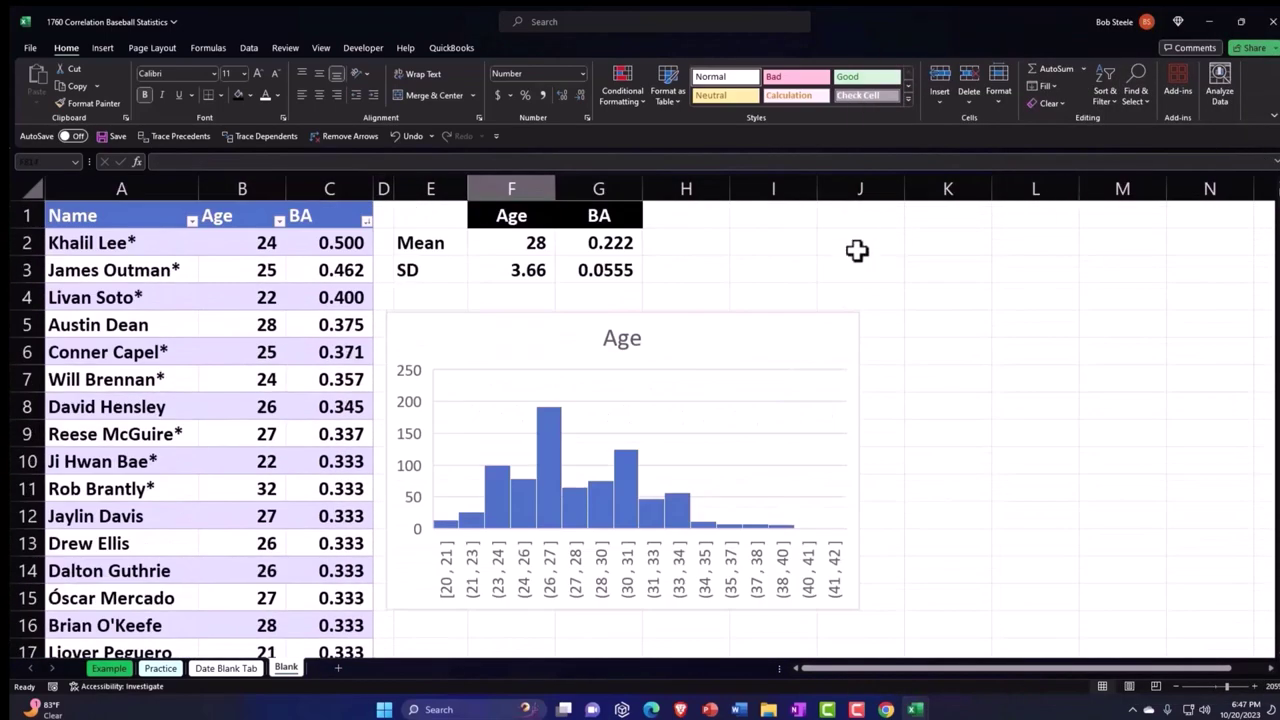
Step: Re-enter the Age mean in F2 as =AVERAGE over the full Table4 Age column
{"action": "left_click", "coordinate": [571, 277]}
{"action": "left_click", "coordinate": [509, 243]}
{"action": "double_click", "coordinate": [509, 243]}
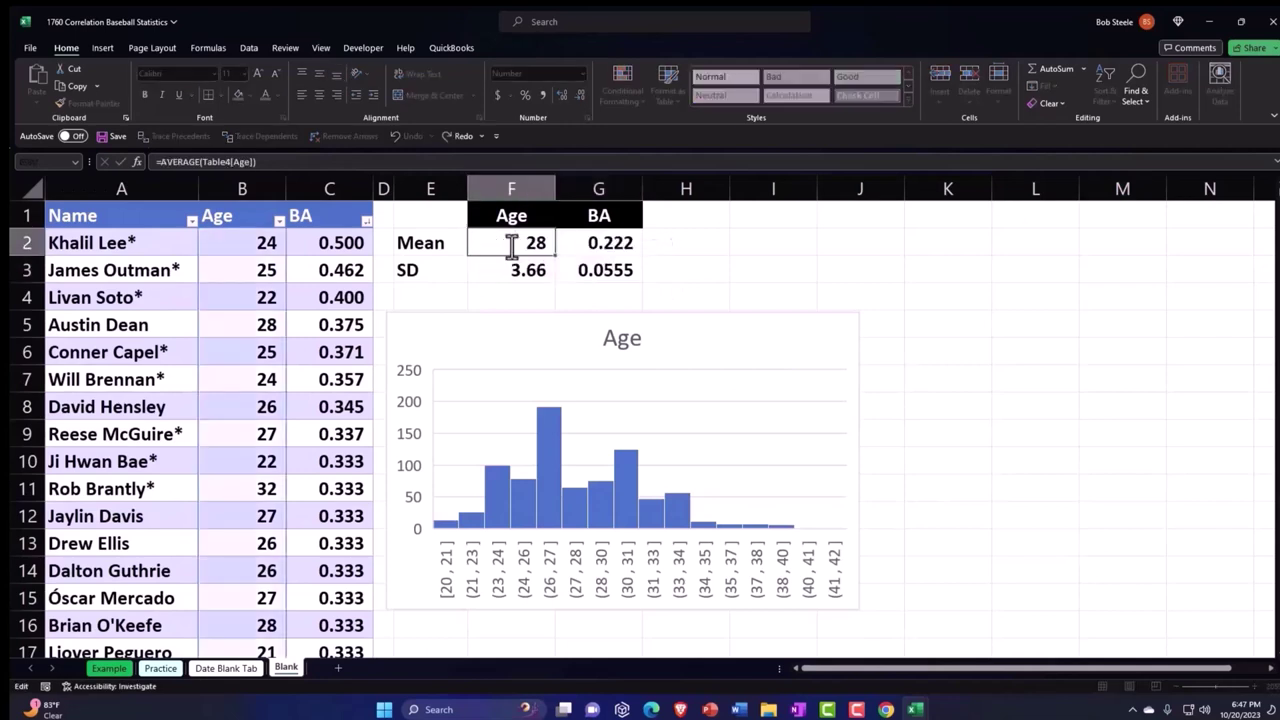
{"action": "key", "text": "Escape"}
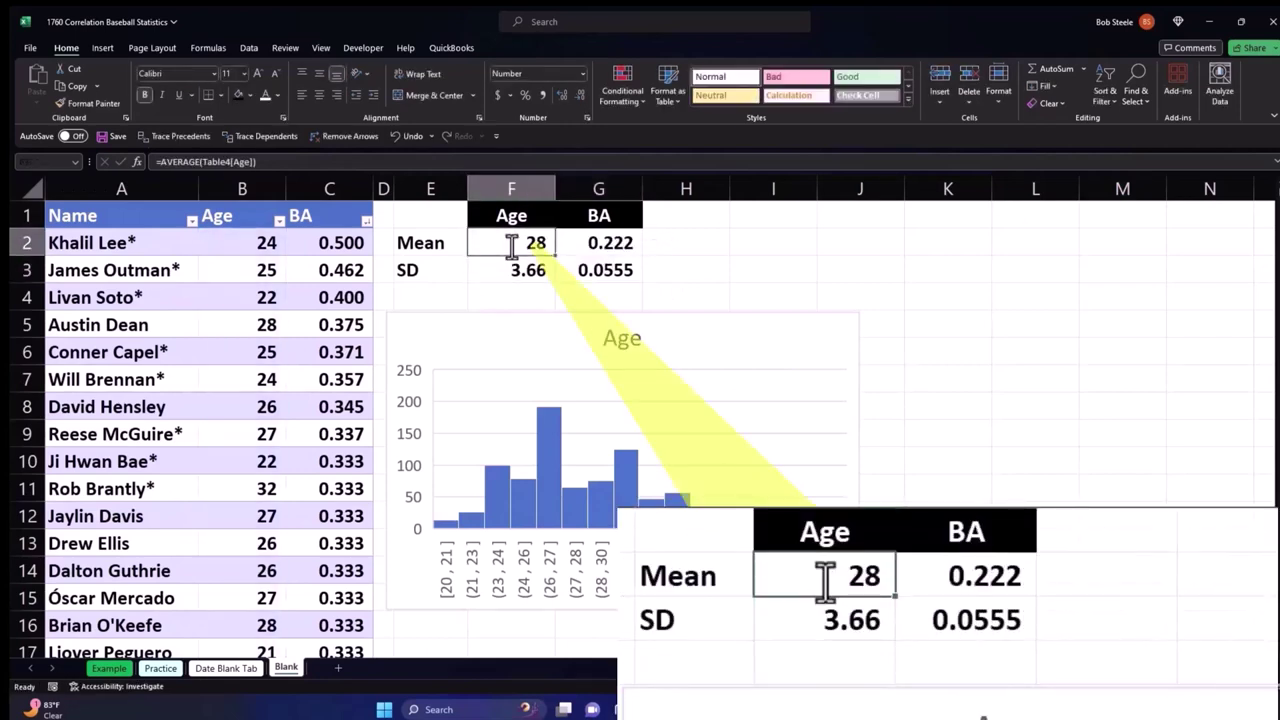
{"action": "type", "text": "=aver"}
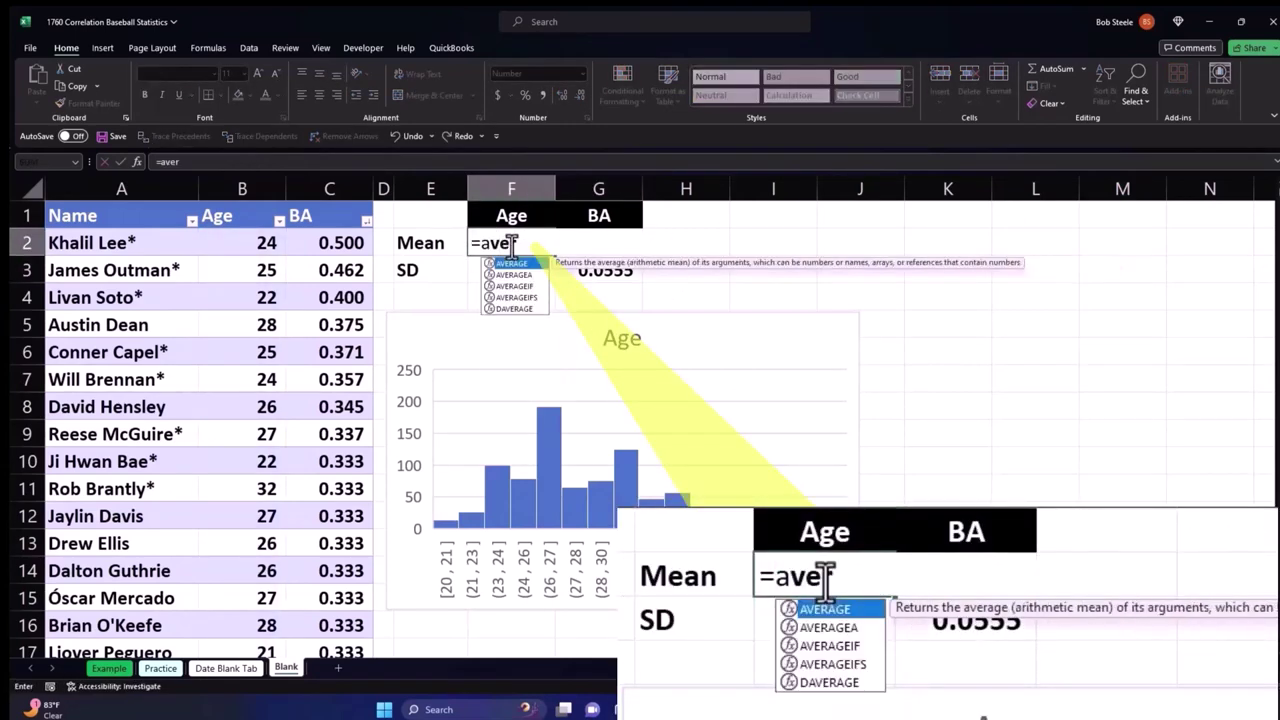
{"action": "key", "text": "Tab"}
{"action": "key", "text": "Left"}
{"action": "key", "text": "Left"}
{"action": "key", "text": "Left"}
{"action": "key", "text": "Left"}
{"action": "key", "text": "ctrl+shift+Down"}
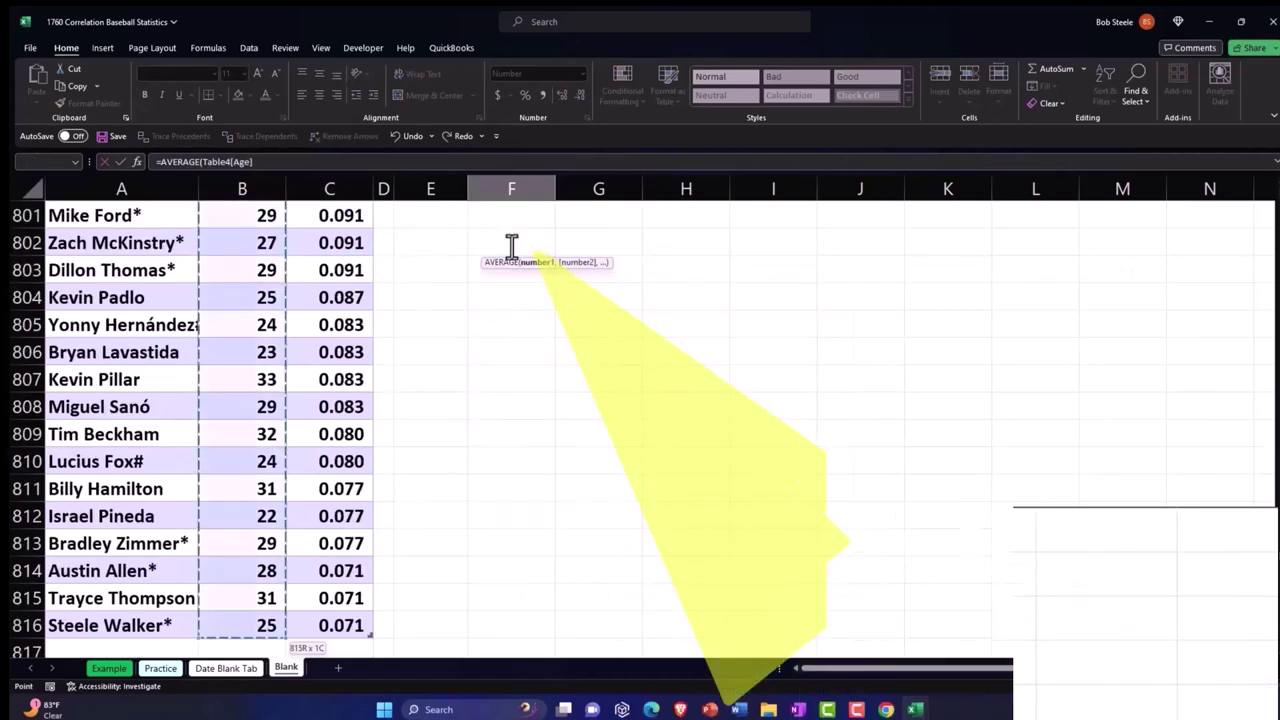
{"action": "key", "text": "Return"}
Step: Add two decimal places to the BA mean in G2 so it reads 0.2216
{"action": "scroll", "coordinate": [511, 247], "scroll_direction": "up", "scroll_amount": 1}
{"action": "left_click", "coordinate": [528, 245]}
{"action": "left_click", "coordinate": [612, 244]}
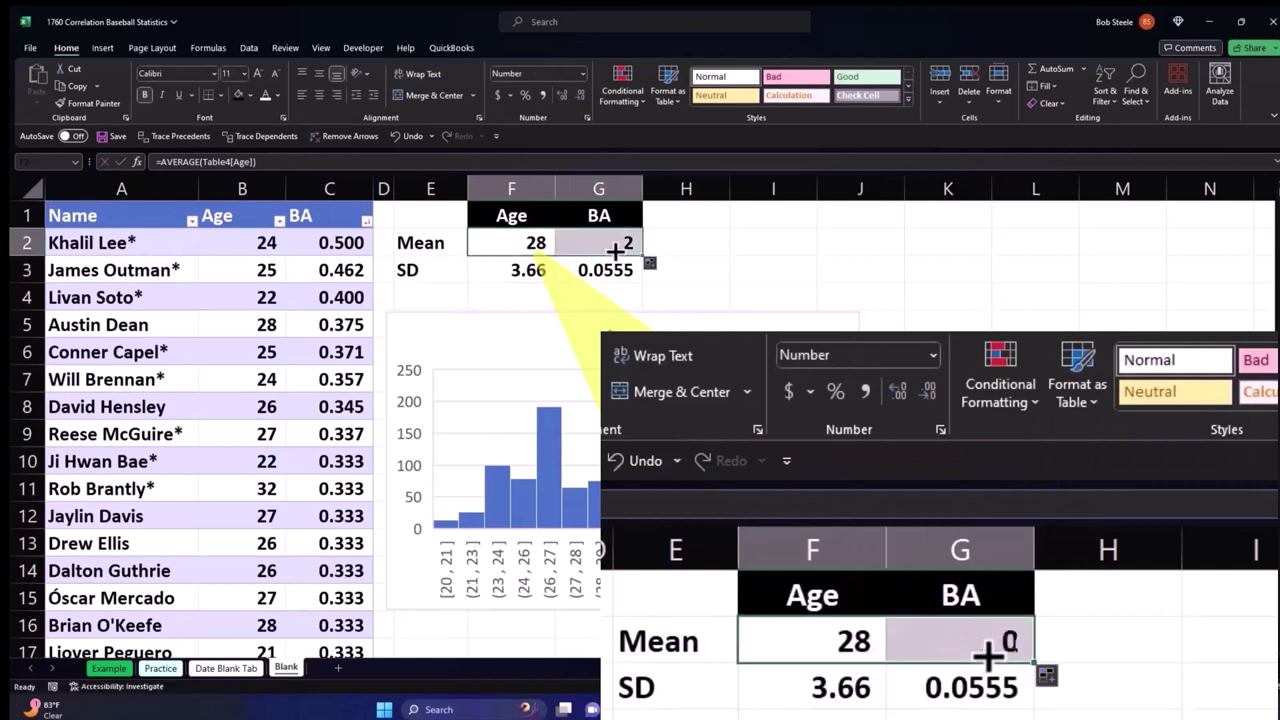
{"action": "left_click", "coordinate": [562, 92]}
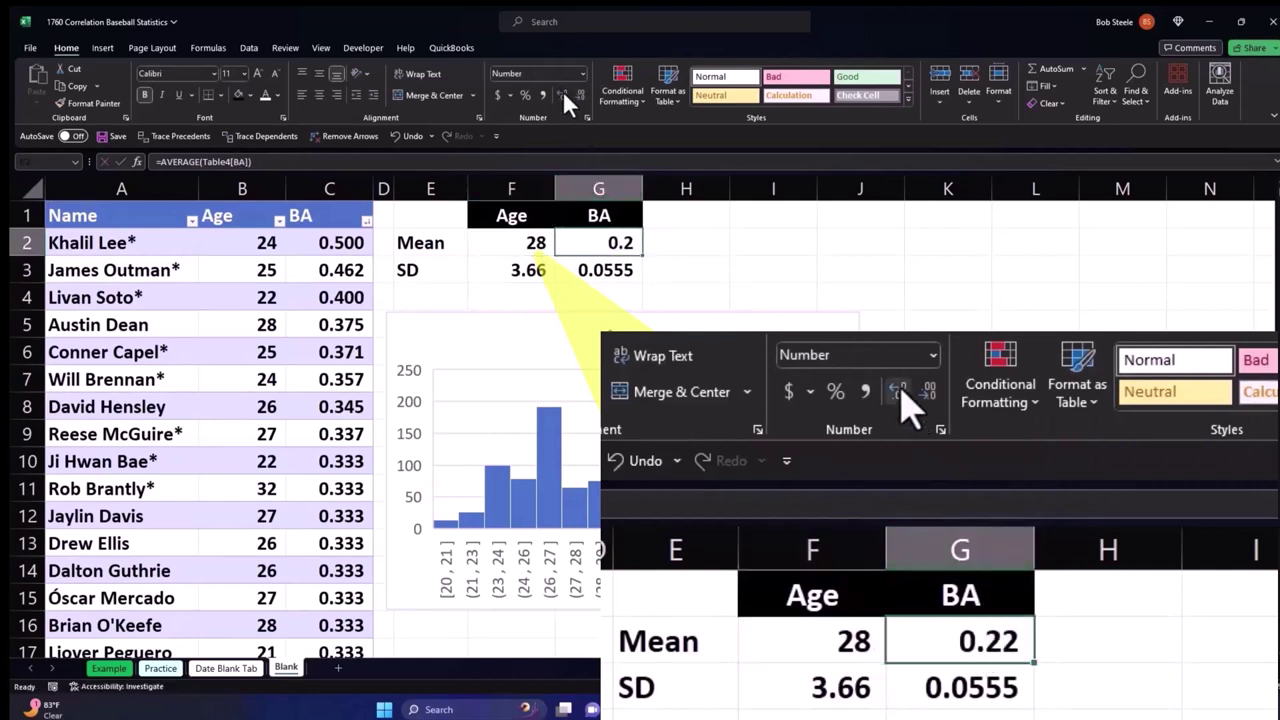
{"action": "left_click", "coordinate": [562, 92]}
{"action": "left_click", "coordinate": [562, 92]}
{"action": "left_click", "coordinate": [562, 92]}
Step: Rewrite the Age SD in F3 as =STDEV.S over the whole Age column
{"action": "double_click", "coordinate": [530, 270]}
{"action": "key", "text": "Return"}
{"action": "left_click", "coordinate": [533, 270]}
{"action": "type", "text": "="}
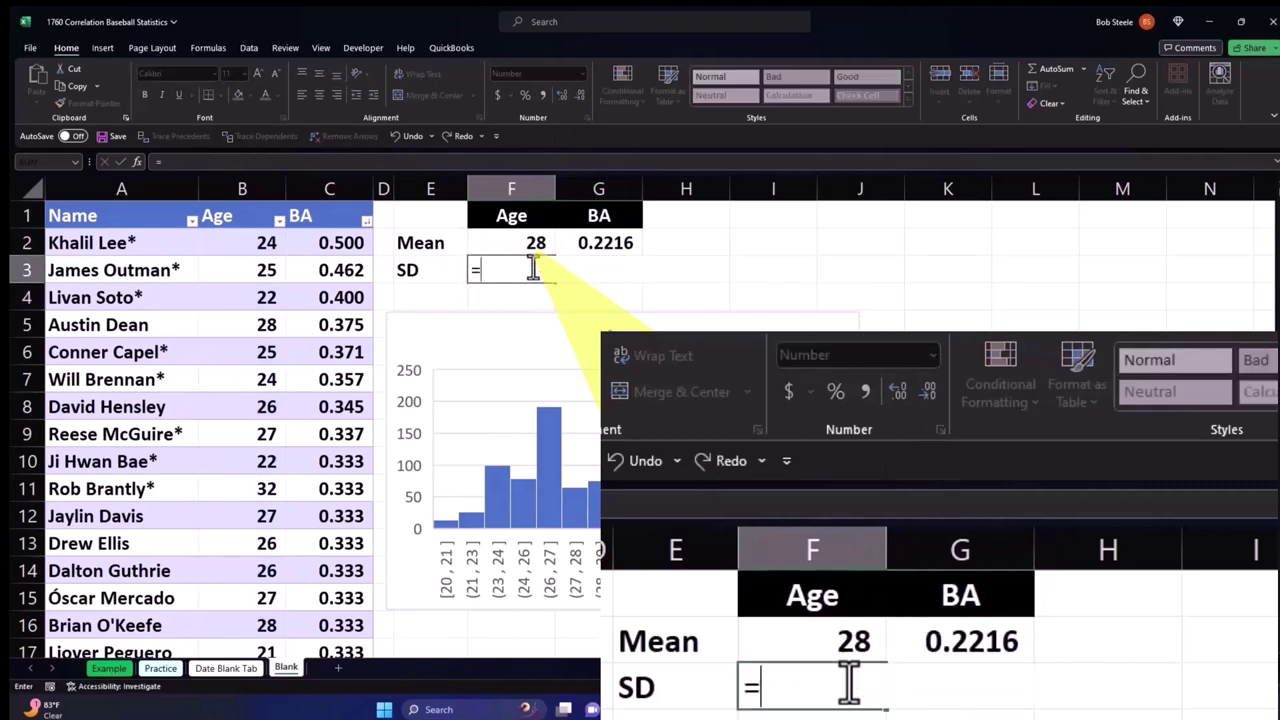
{"action": "type", "text": "stdev.s"}
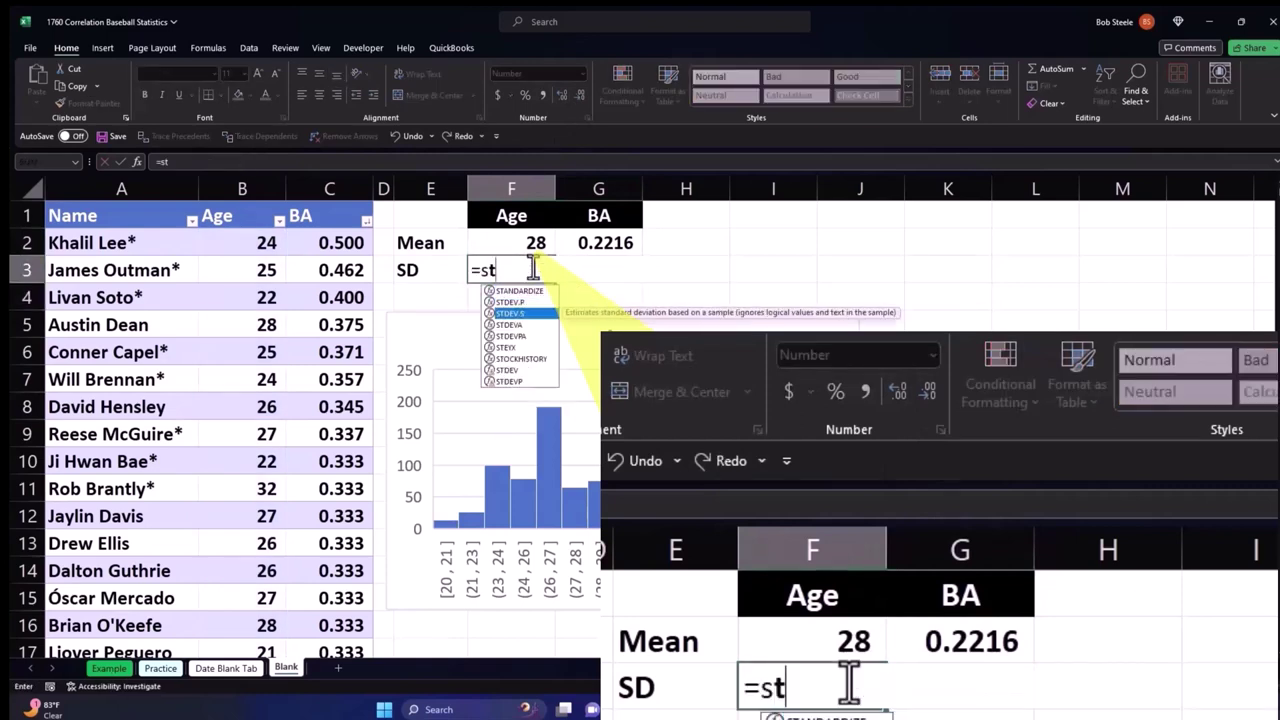
{"action": "key", "text": "Tab"}
{"action": "key", "text": "Left"}
{"action": "key", "text": "Left"}
{"action": "key", "text": "Left"}
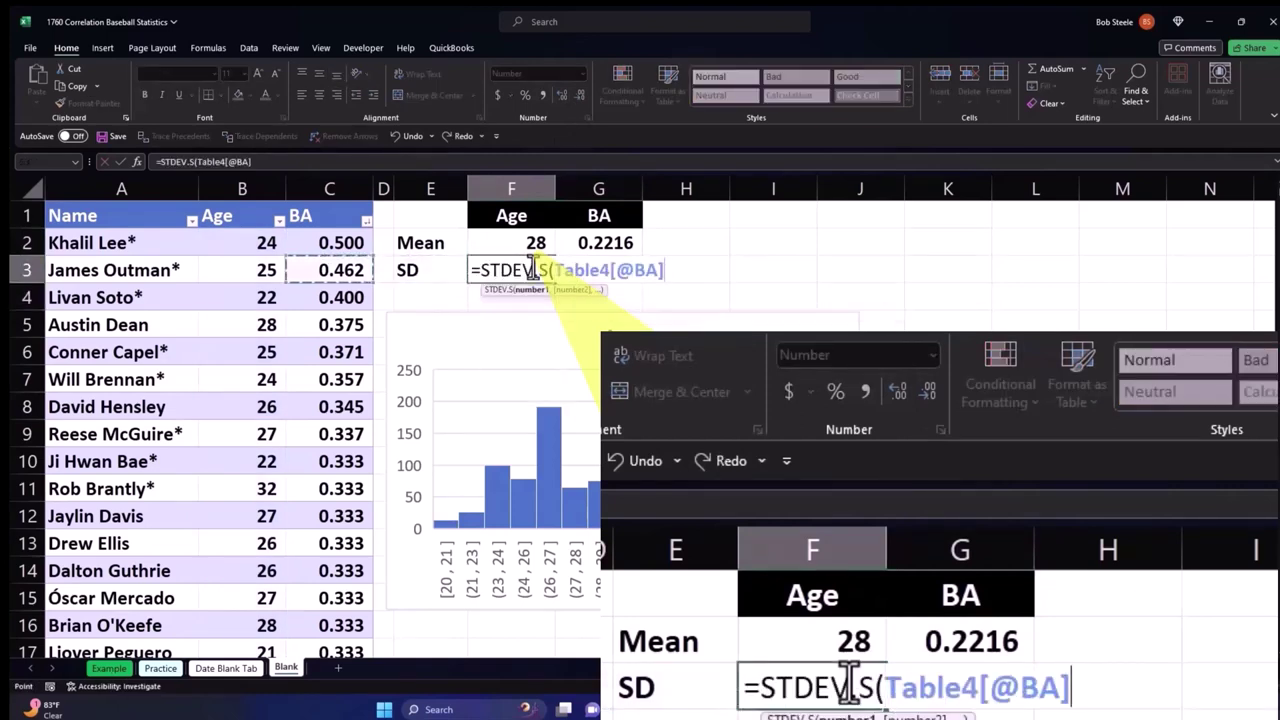
{"action": "key", "text": "Up"}
{"action": "key", "text": "Left"}
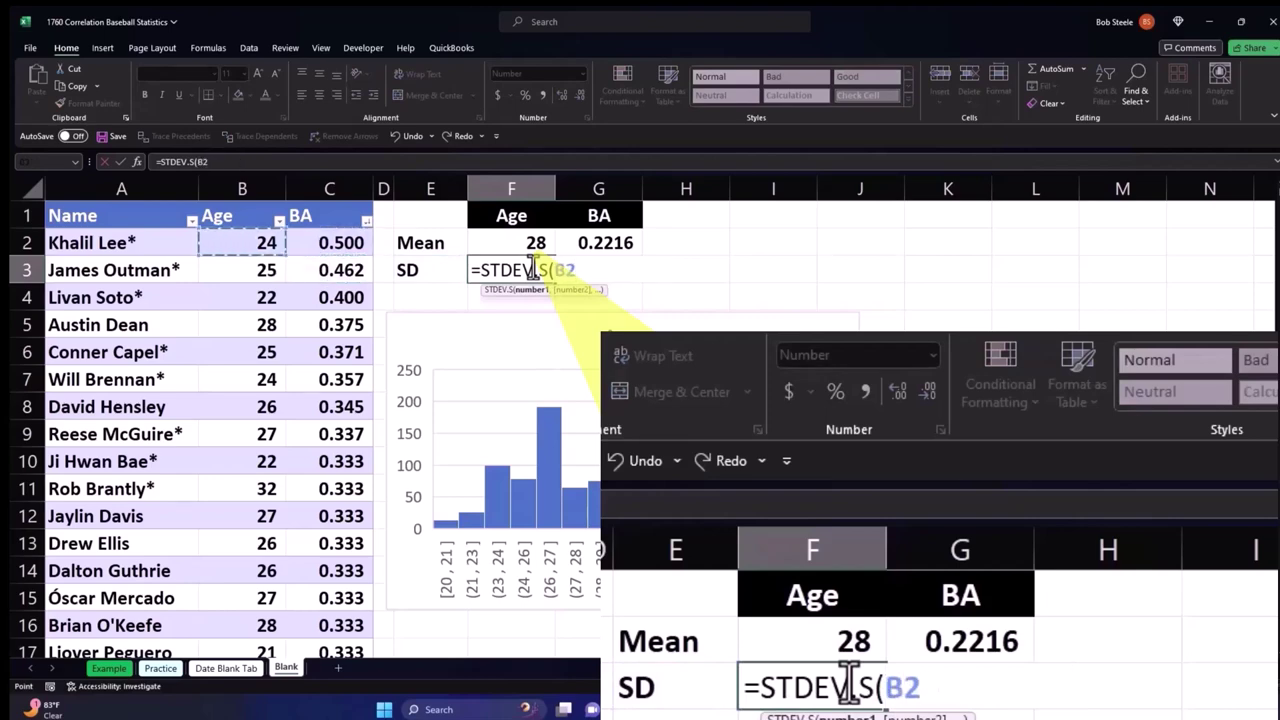
{"action": "key", "text": "ctrl+shift+Down"}
{"action": "key", "text": "Return"}
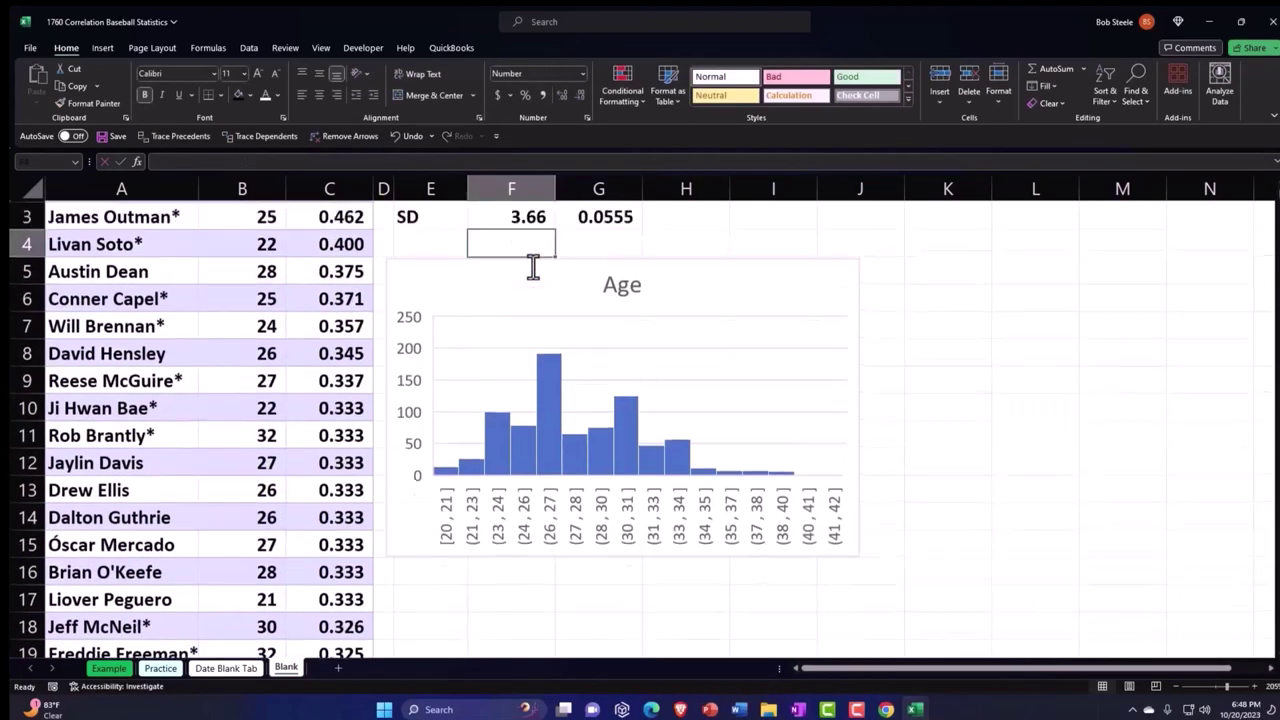
Step: Fill the SD formula across to G3 and add decimals so BA SD reads 0.0555
{"action": "scroll", "coordinate": [550, 275], "scroll_direction": "up", "scroll_amount": 1}
{"action": "left_click", "coordinate": [540, 268]}
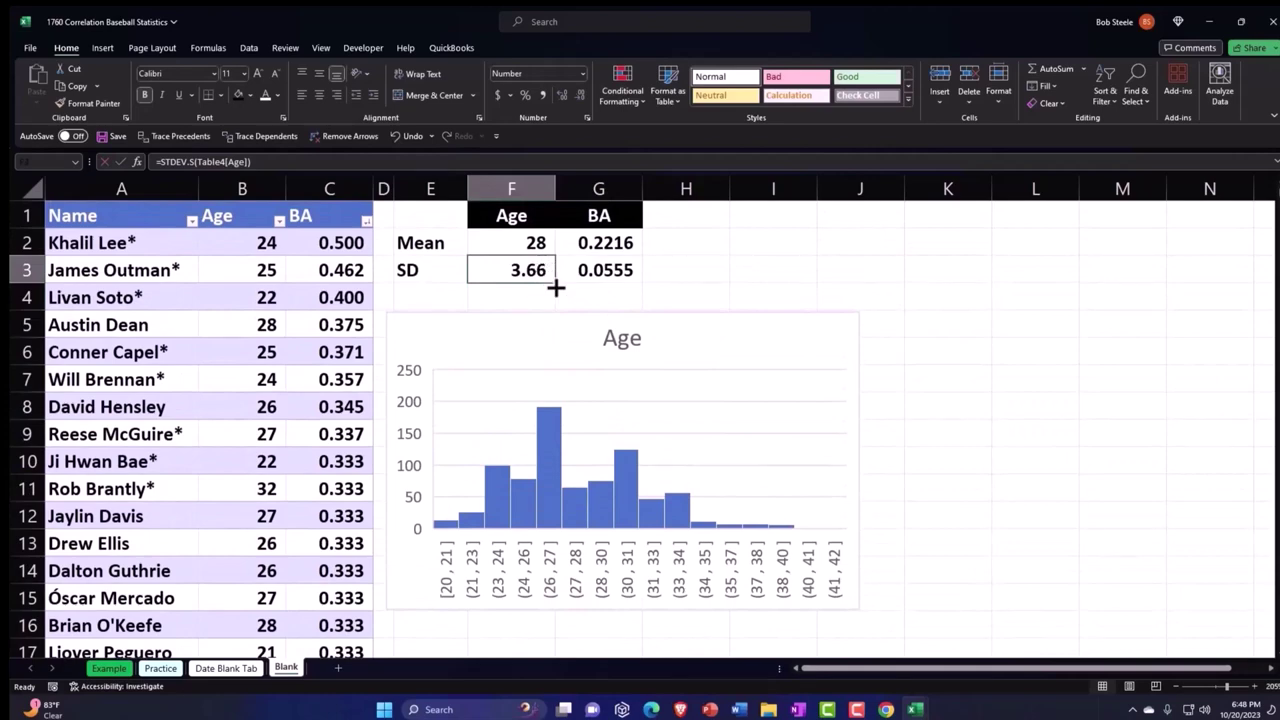
{"action": "left_click_drag", "start_coordinate": [555, 284], "coordinate": [603, 286]}
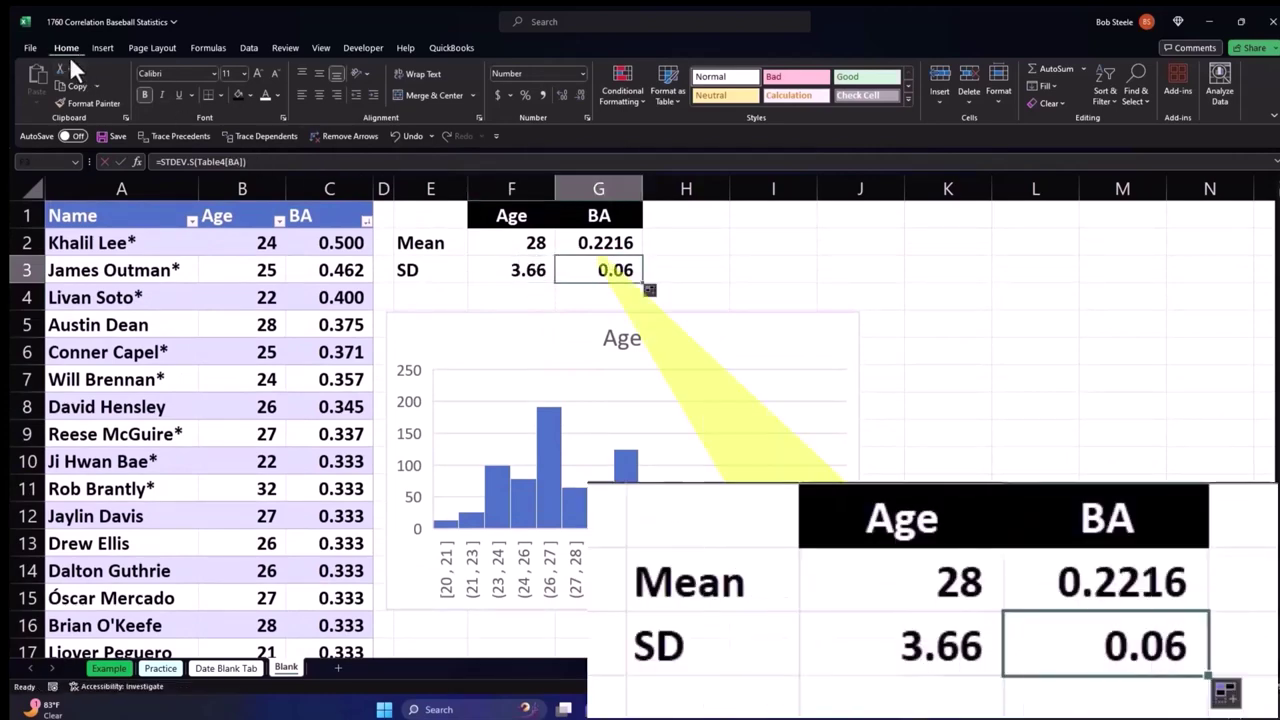
{"action": "left_click", "coordinate": [560, 94]}
{"action": "left_click", "coordinate": [560, 94]}
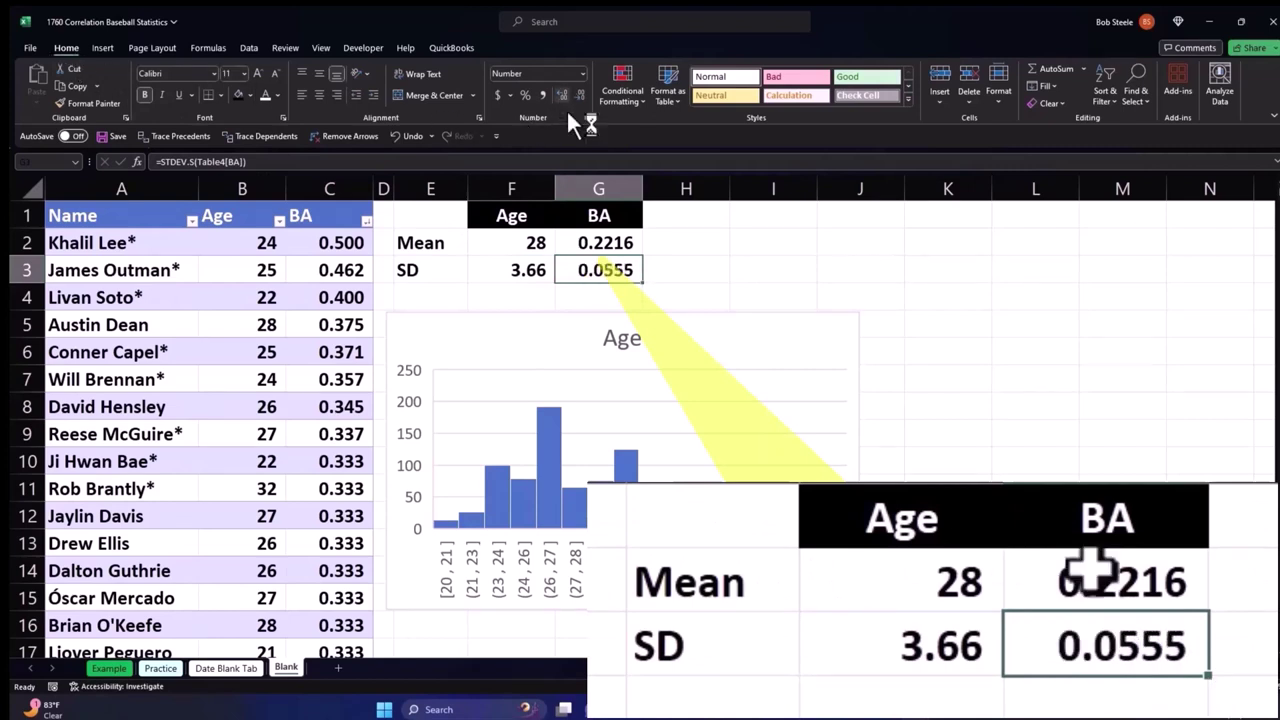
{"action": "left_click", "coordinate": [569, 337]}
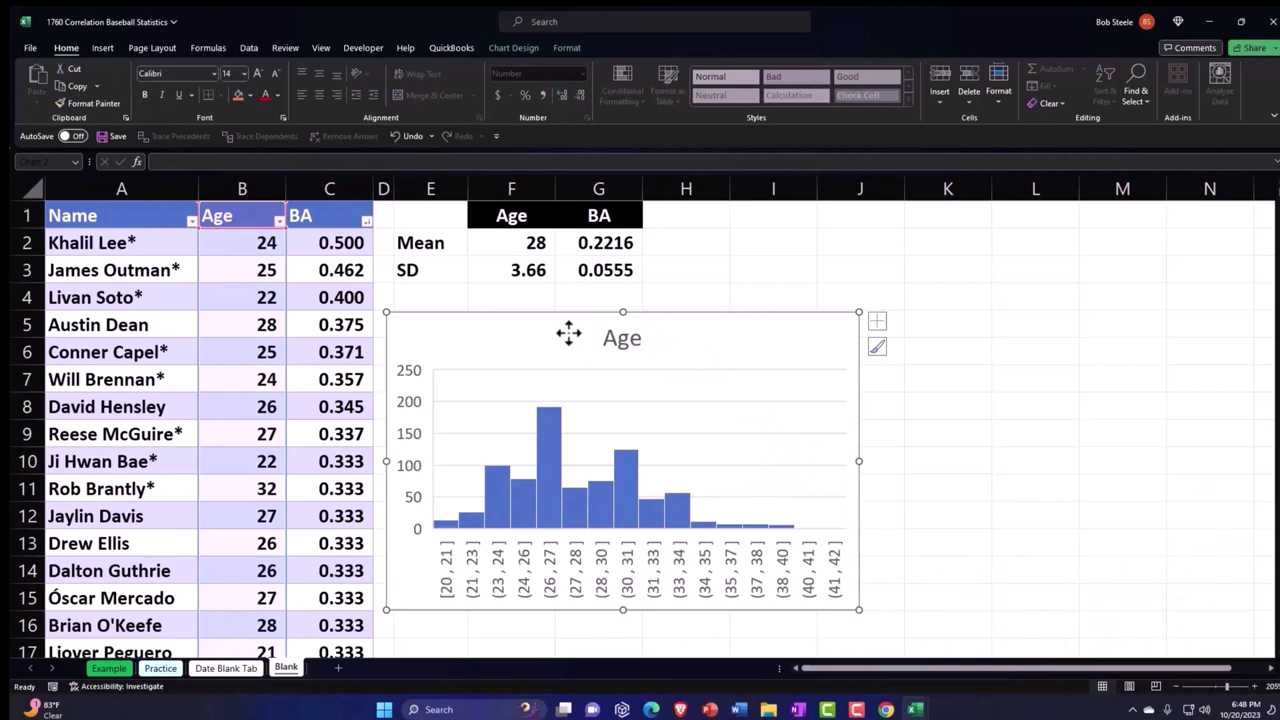
Step: Replace the old Age histogram with a new histogram of the full Age column below the Mean/SD block
{"action": "key", "text": "Delete"}
{"action": "left_click", "coordinate": [244, 218]}
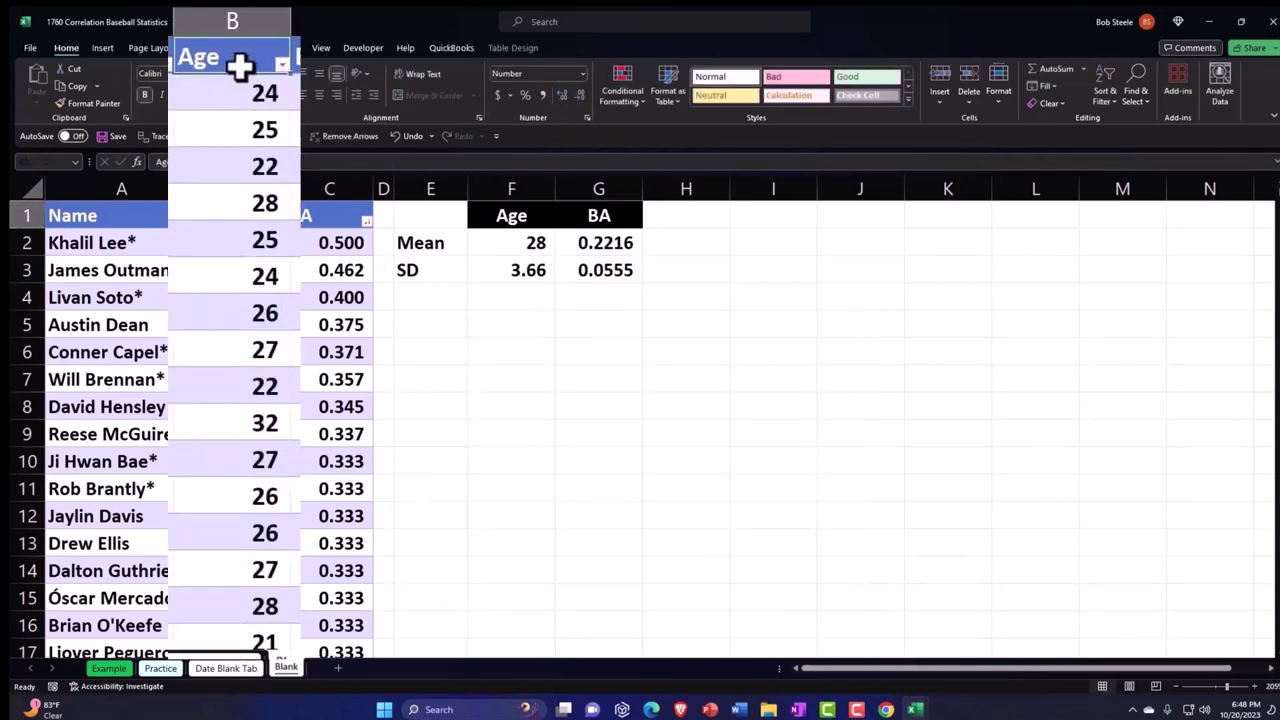
{"action": "key", "text": "ctrl+shift+Down"}
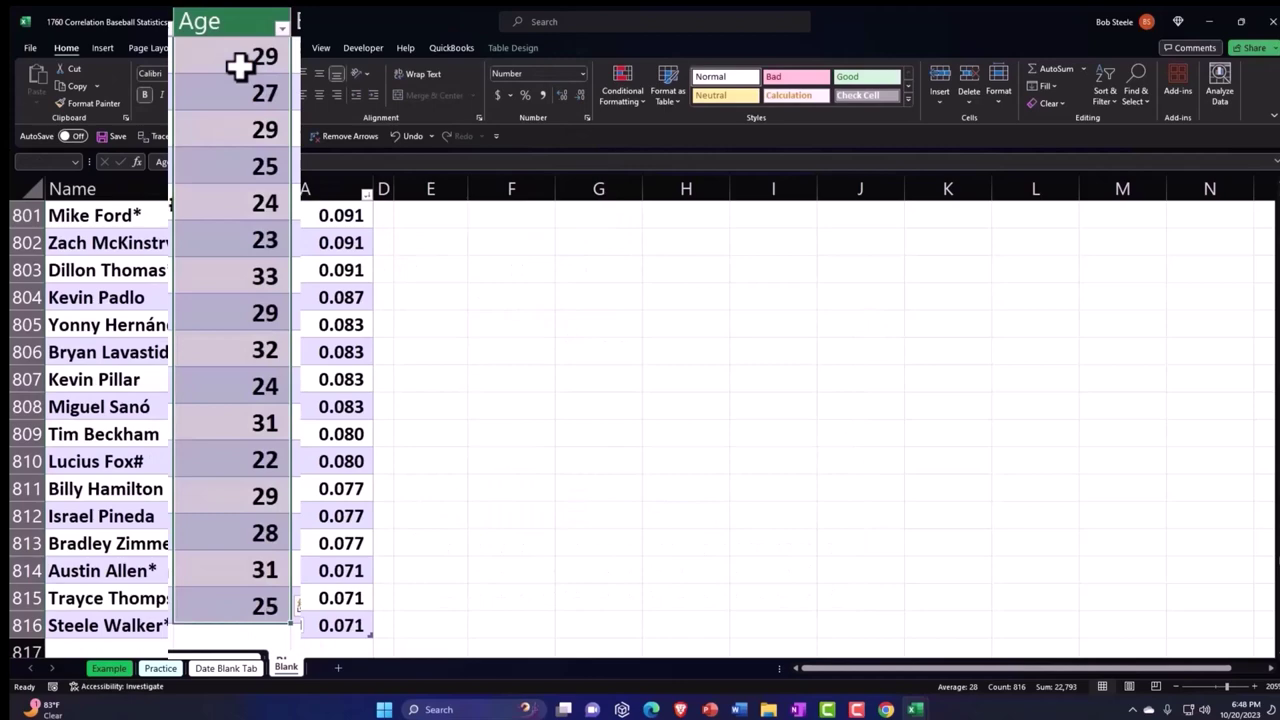
{"action": "key", "text": "ctrl+BackSpace"}
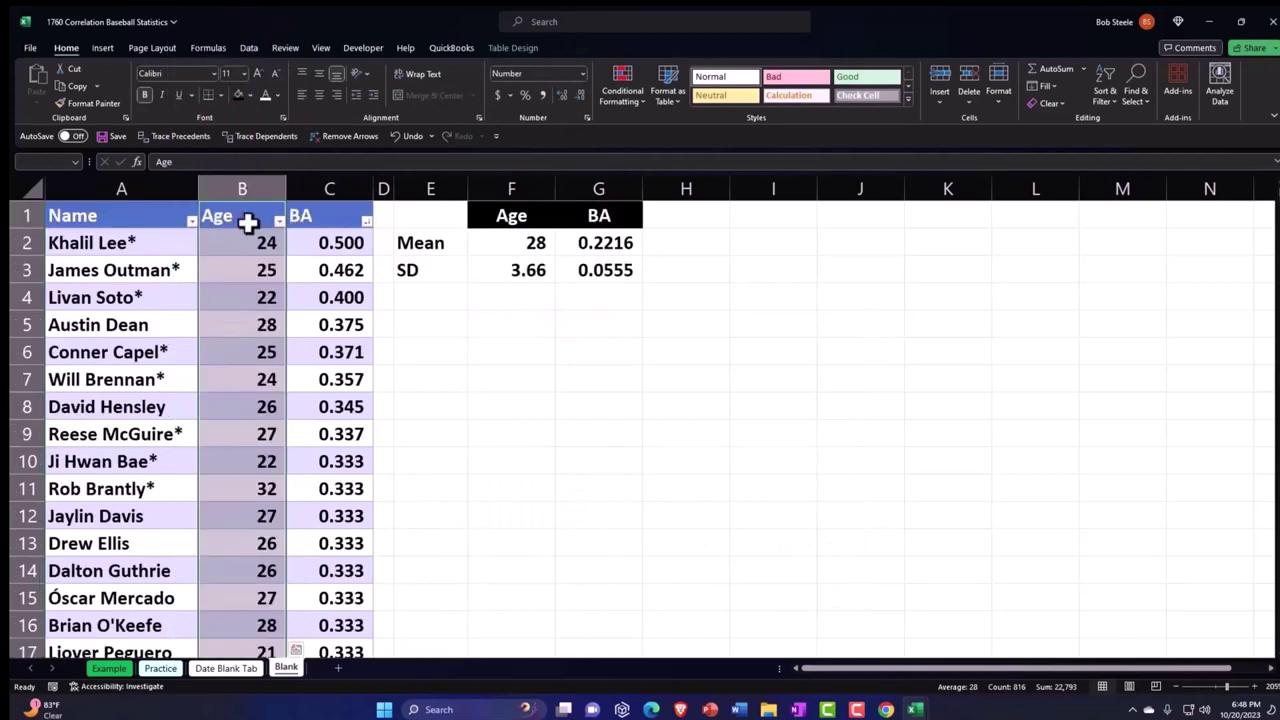
{"action": "left_click", "coordinate": [101, 48]}
{"action": "left_click", "coordinate": [466, 103]}
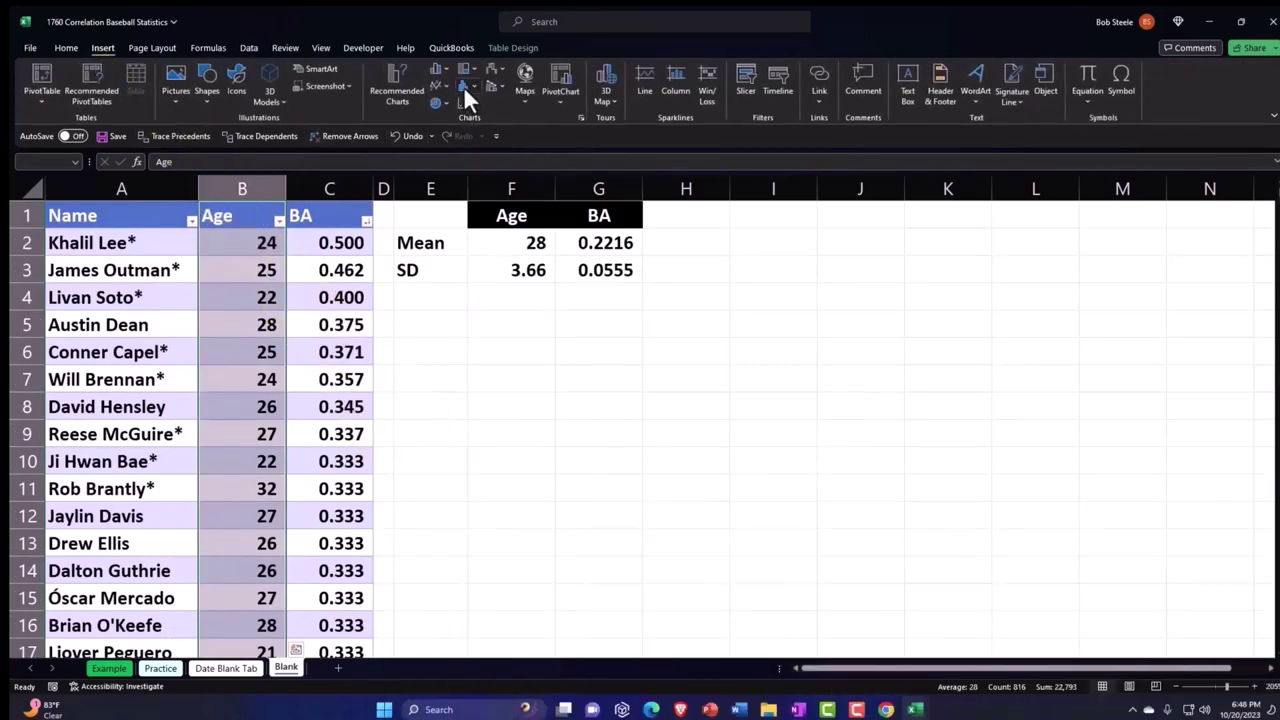
{"action": "left_click", "coordinate": [472, 124]}
{"action": "left_click_drag", "start_coordinate": [430, 256], "coordinate": [508, 320]}
Step: Change the new histogram's title to 'Age'
{"action": "left_click", "coordinate": [646, 120]}
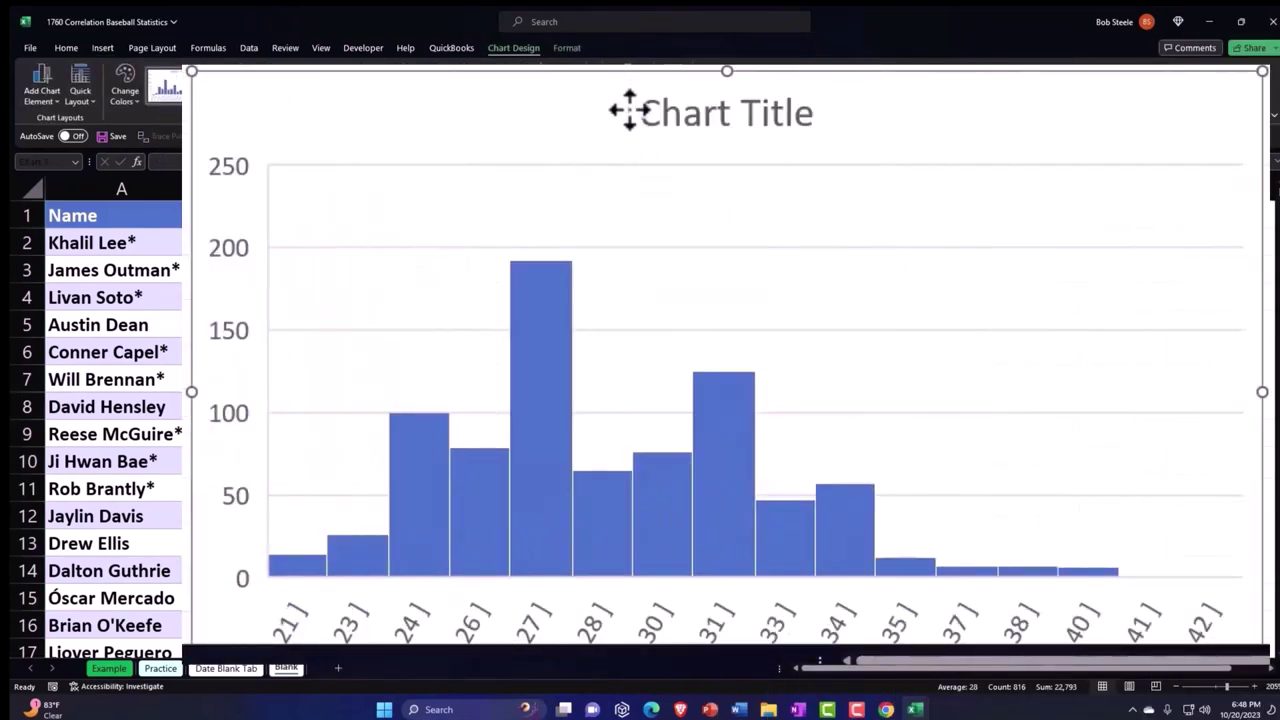
{"action": "left_click", "coordinate": [630, 112]}
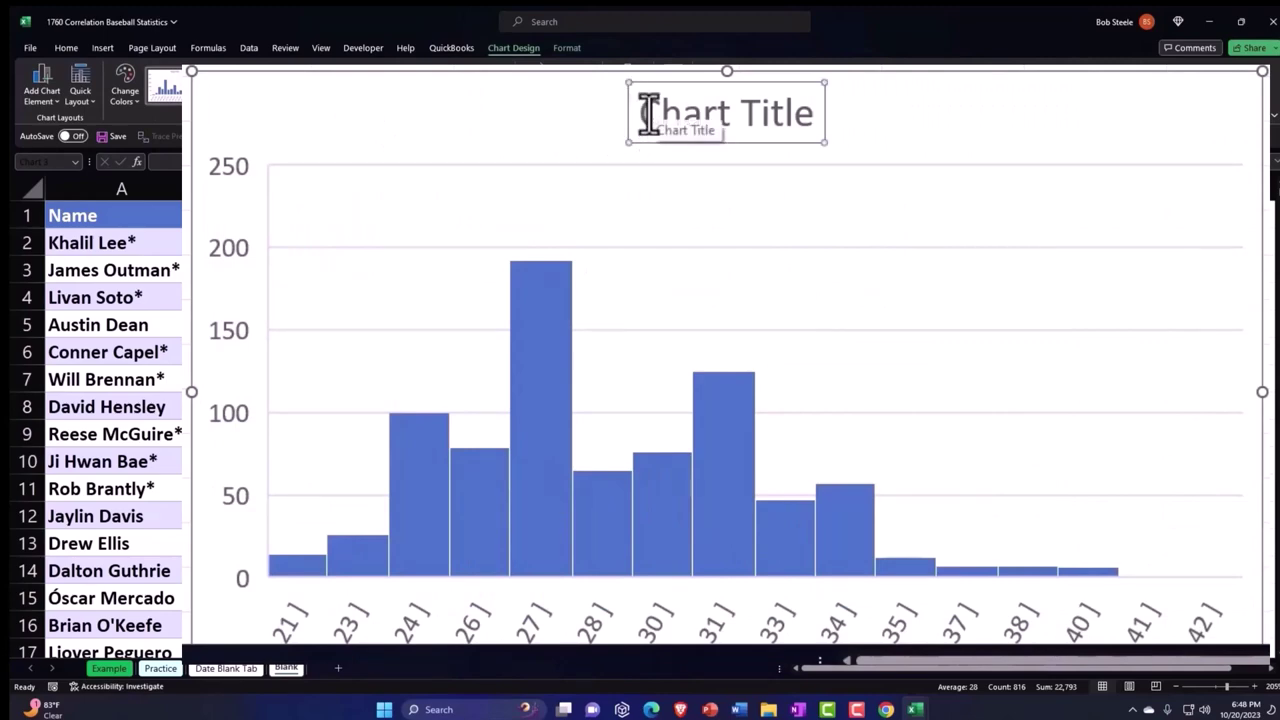
{"action": "type", "text": "aGE"}
{"action": "key", "text": "BackSpace"}
{"action": "key", "text": "BackSpace"}
{"action": "key", "text": "BackSpace"}
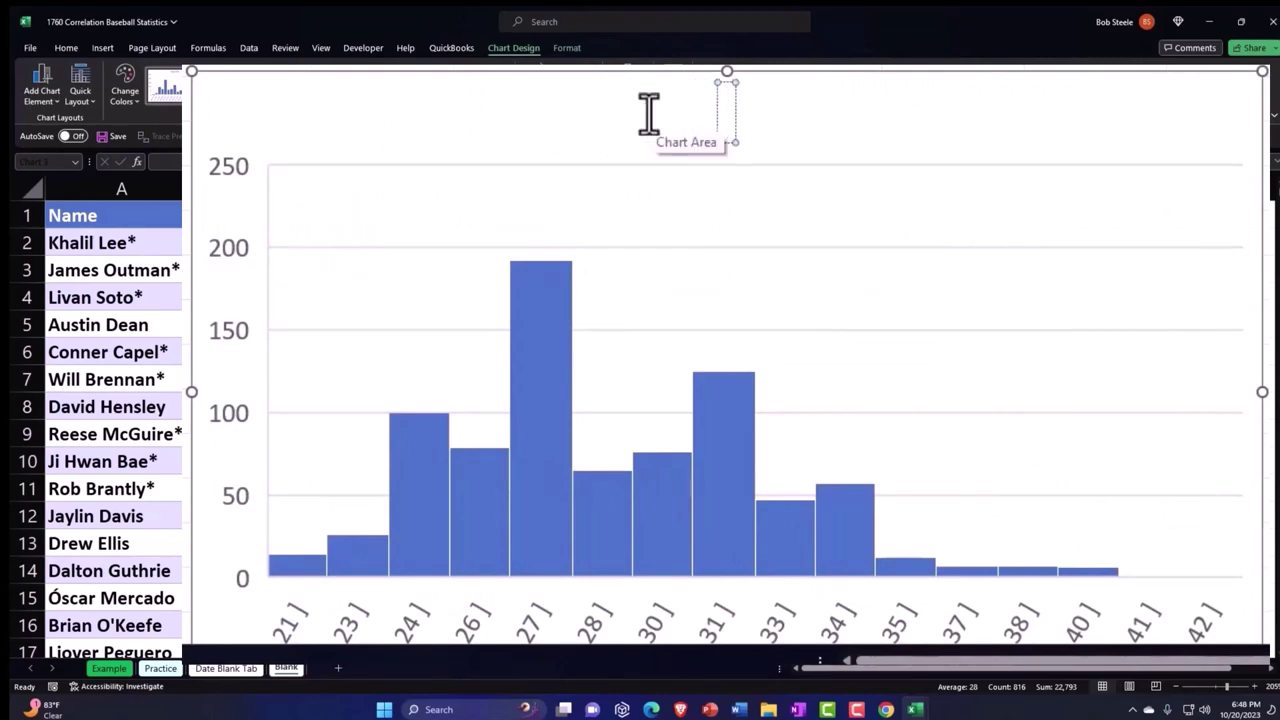
{"action": "type", "text": "Age"}
{"action": "key", "text": "Escape"}
{"action": "key", "text": "Escape"}
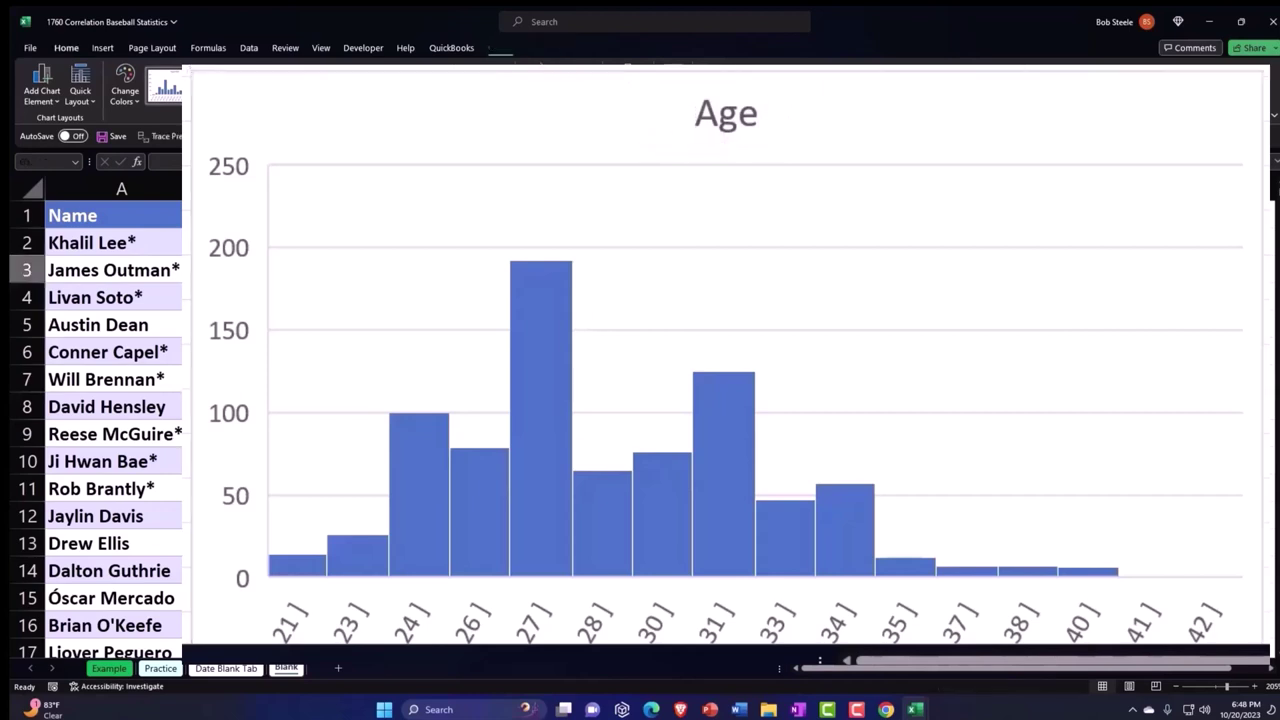
Step: Insert a histogram of the BA column below the Age chart and title it 'BA'
{"action": "left_click", "coordinate": [322, 218]}
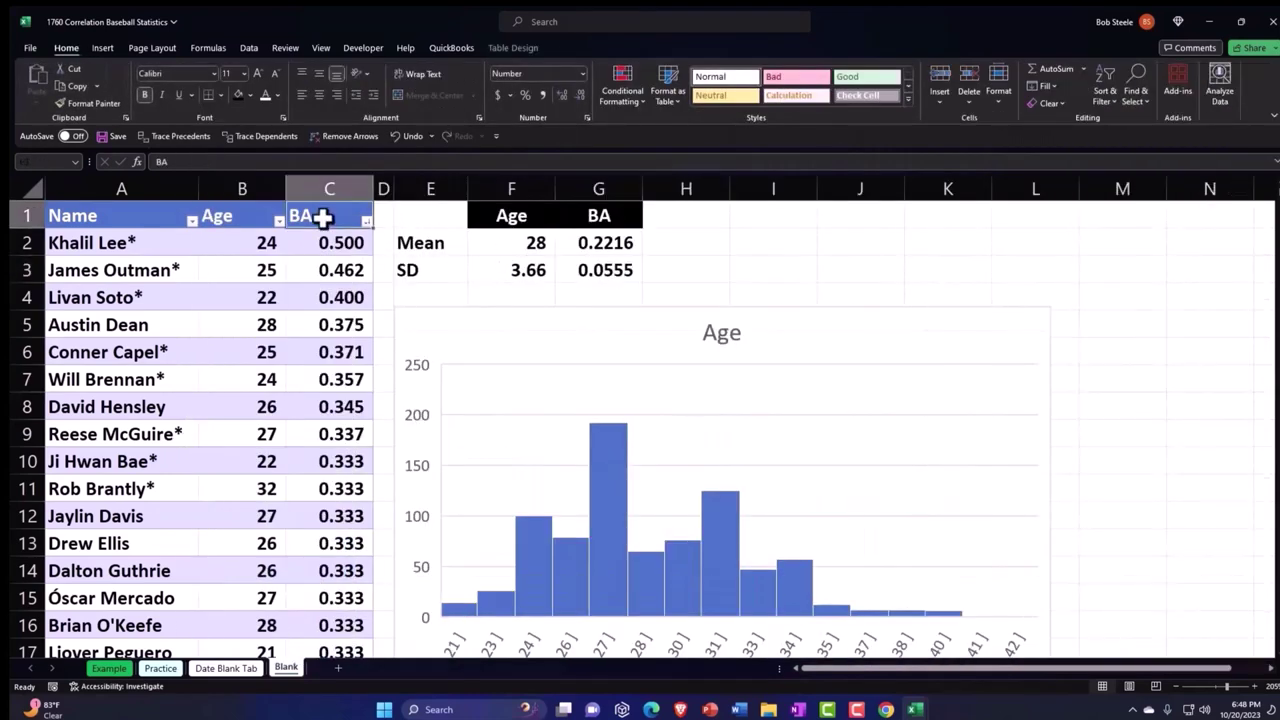
{"action": "key", "text": "ctrl+shift+Down"}
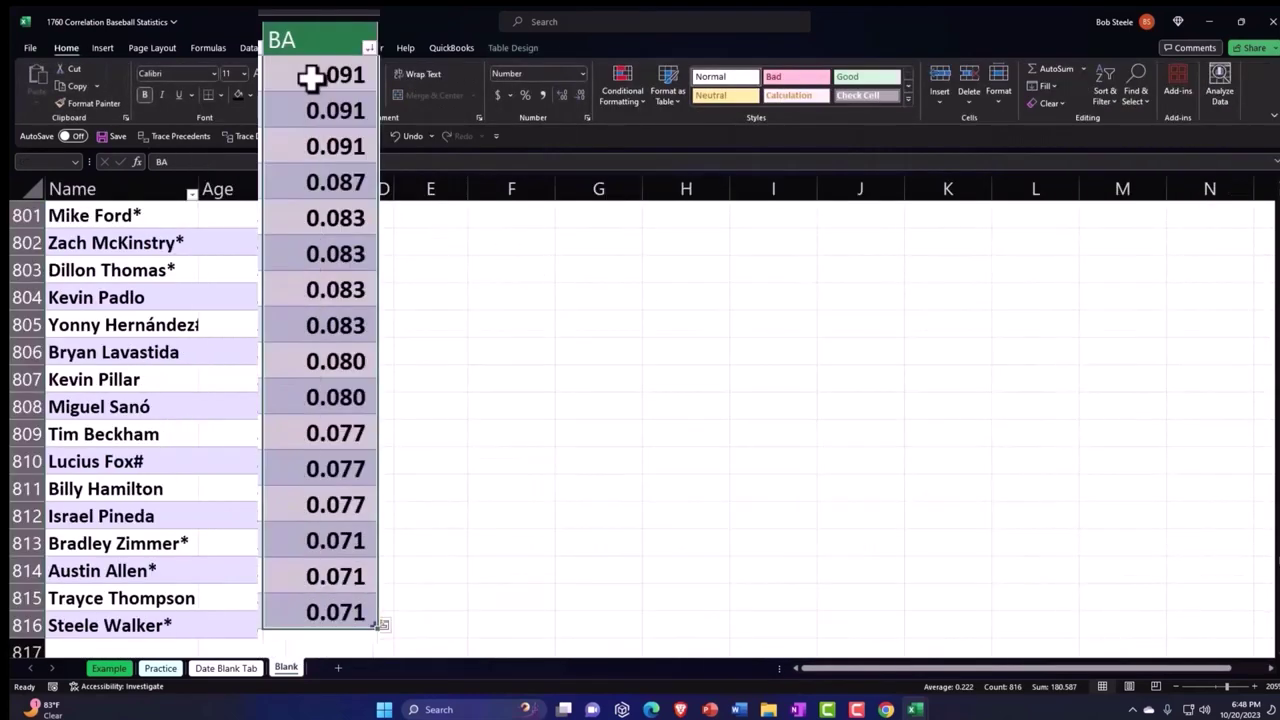
{"action": "key", "text": "ctrl+BackSpace"}
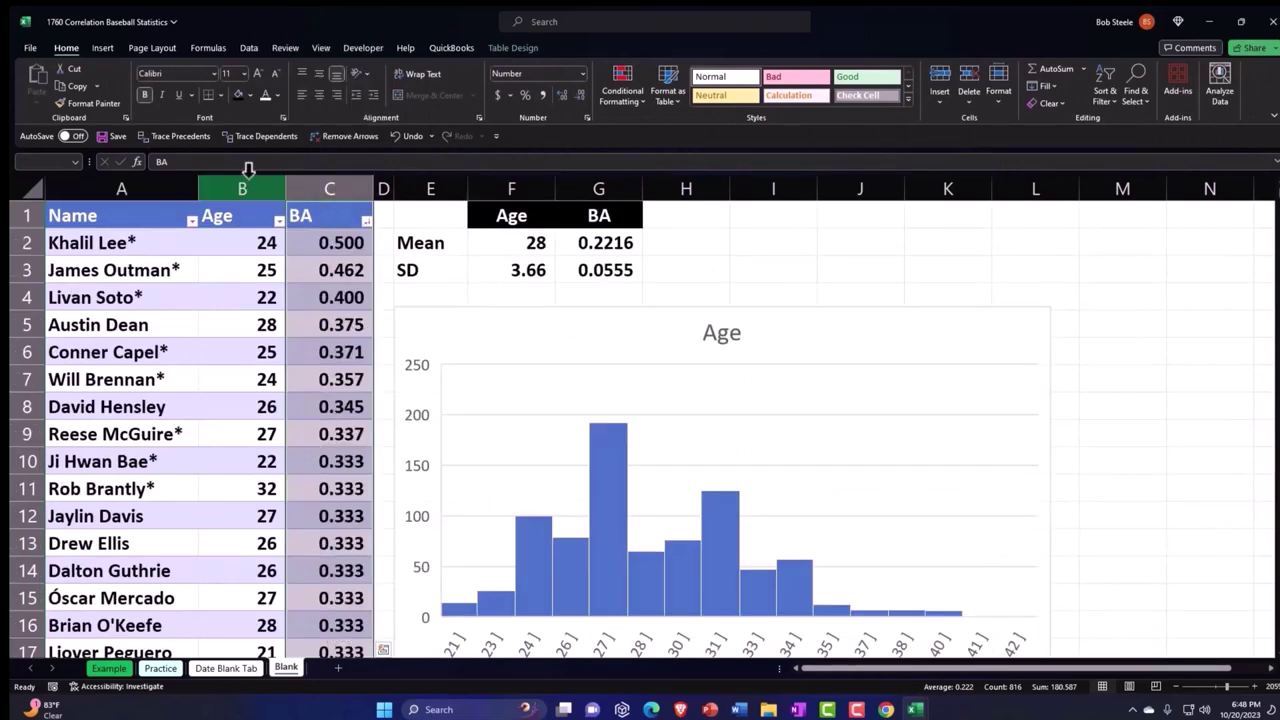
{"action": "scroll", "coordinate": [455, 322], "scroll_direction": "down", "scroll_amount": 3}
{"action": "left_click", "coordinate": [103, 47]}
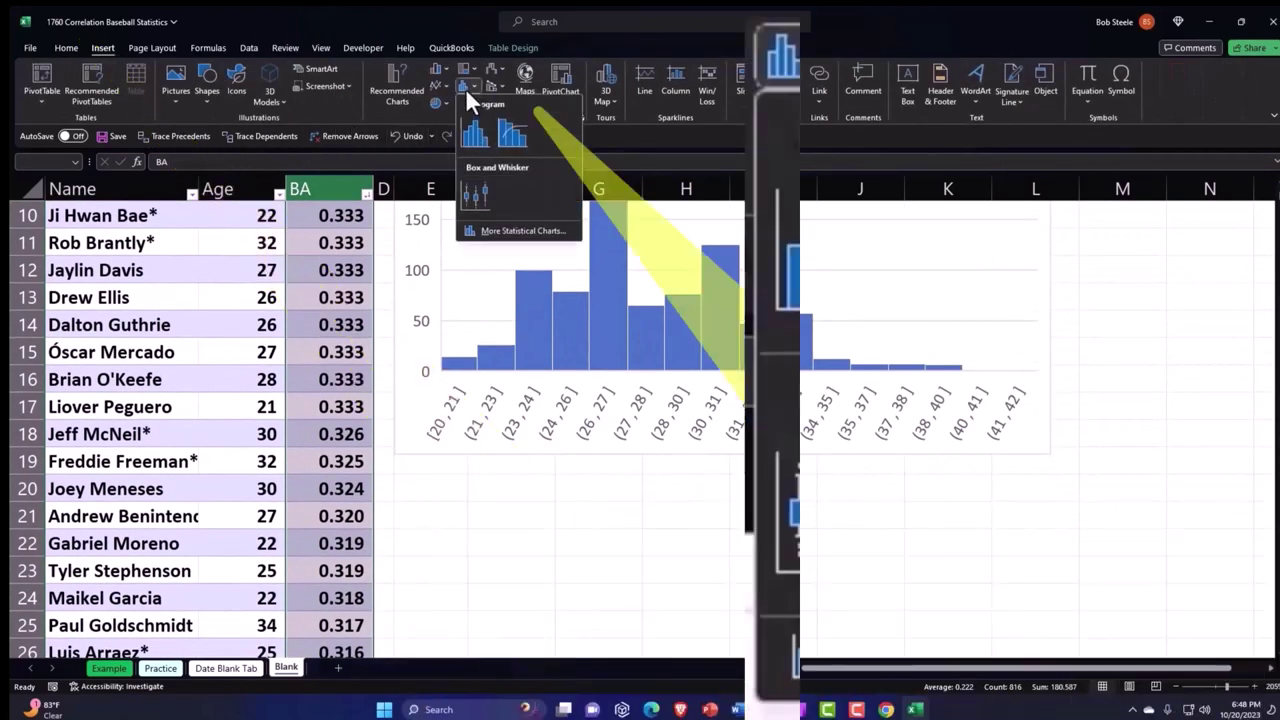
{"action": "left_click", "coordinate": [473, 127]}
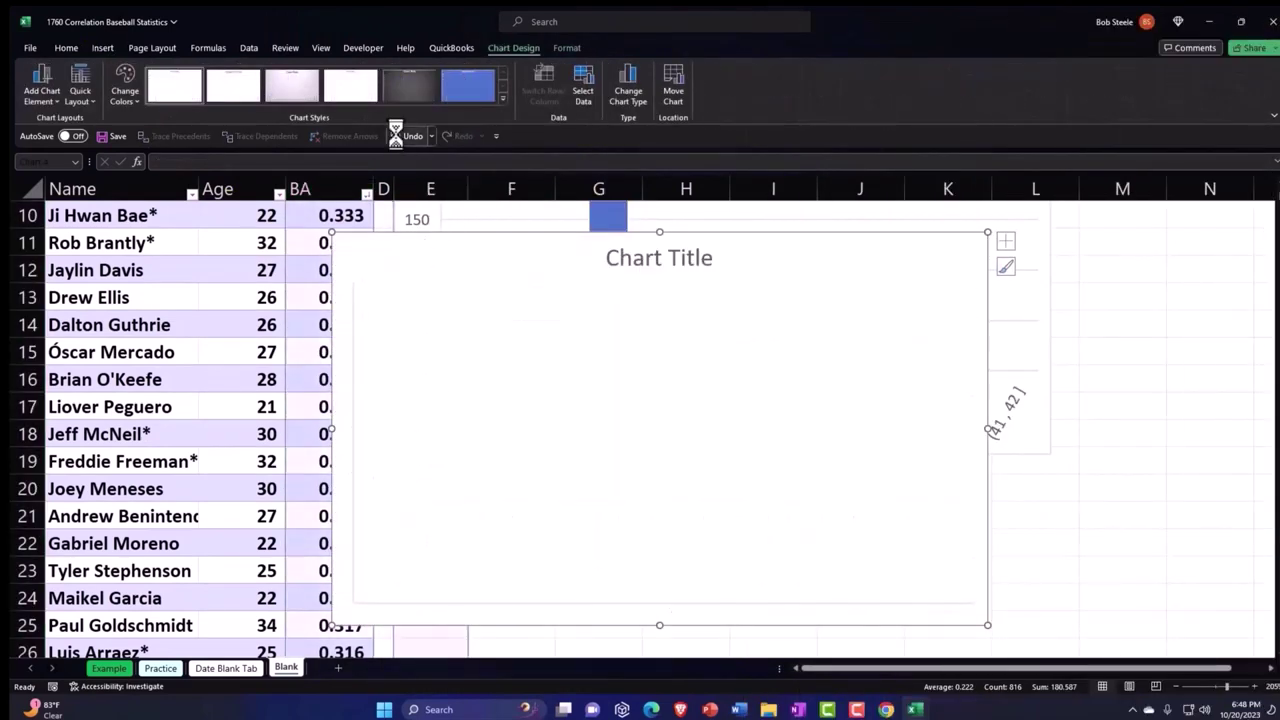
{"action": "left_click_drag", "start_coordinate": [873, 262], "coordinate": [922, 500]}
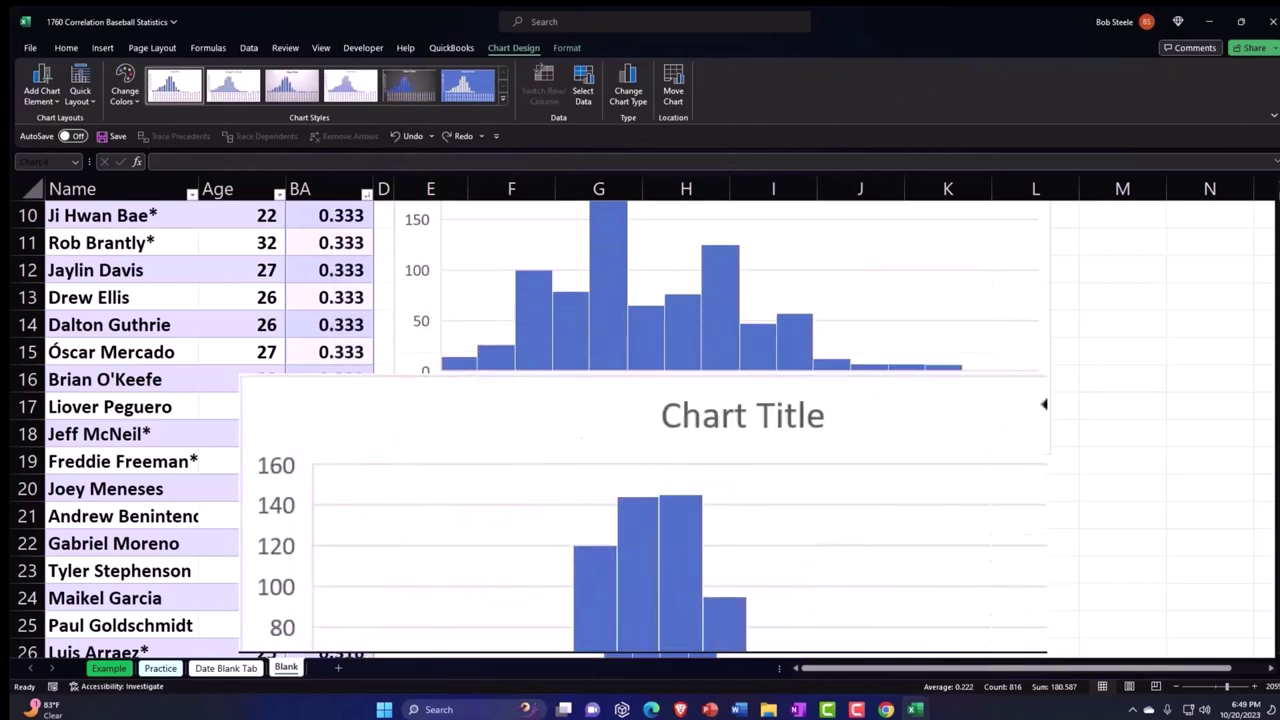
{"action": "left_click", "coordinate": [807, 413]}
{"action": "type", "text": "BA"}
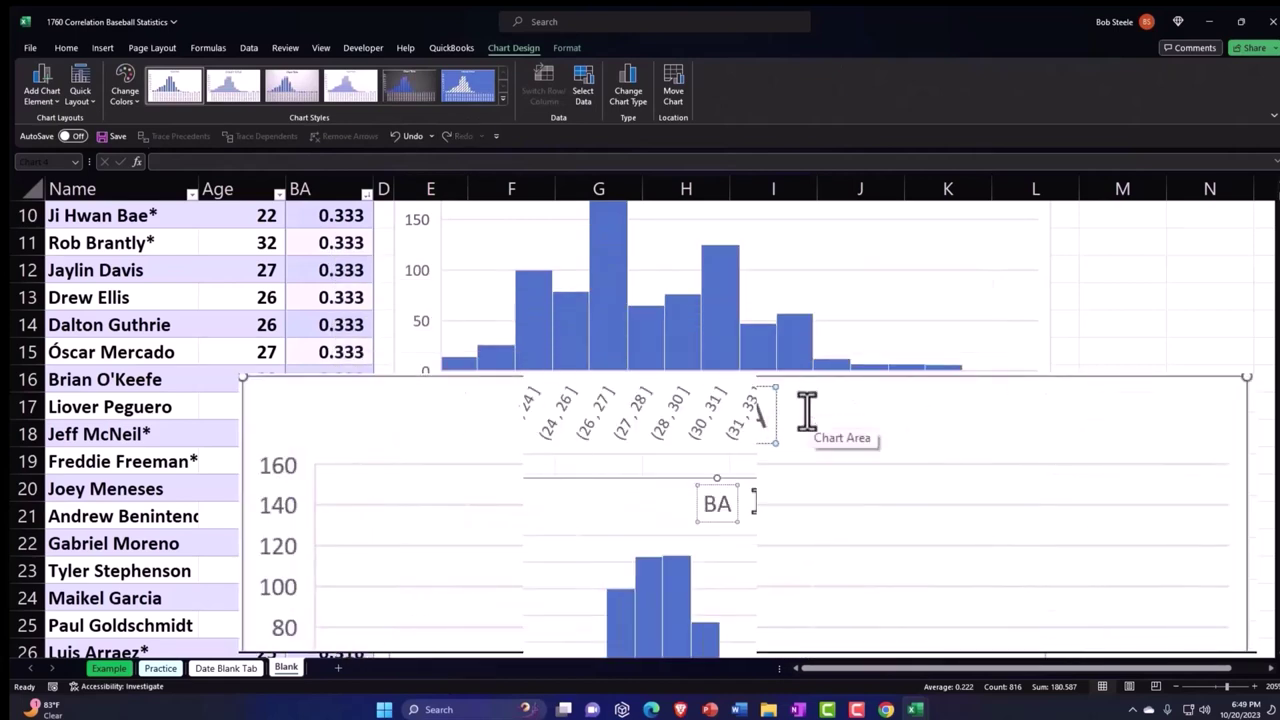
{"action": "left_click", "coordinate": [1170, 446]}
Step: Shrink the Age and BA charts and stack the BA chart directly under Age
{"action": "scroll", "coordinate": [1160, 447], "scroll_direction": "down", "scroll_amount": 2}
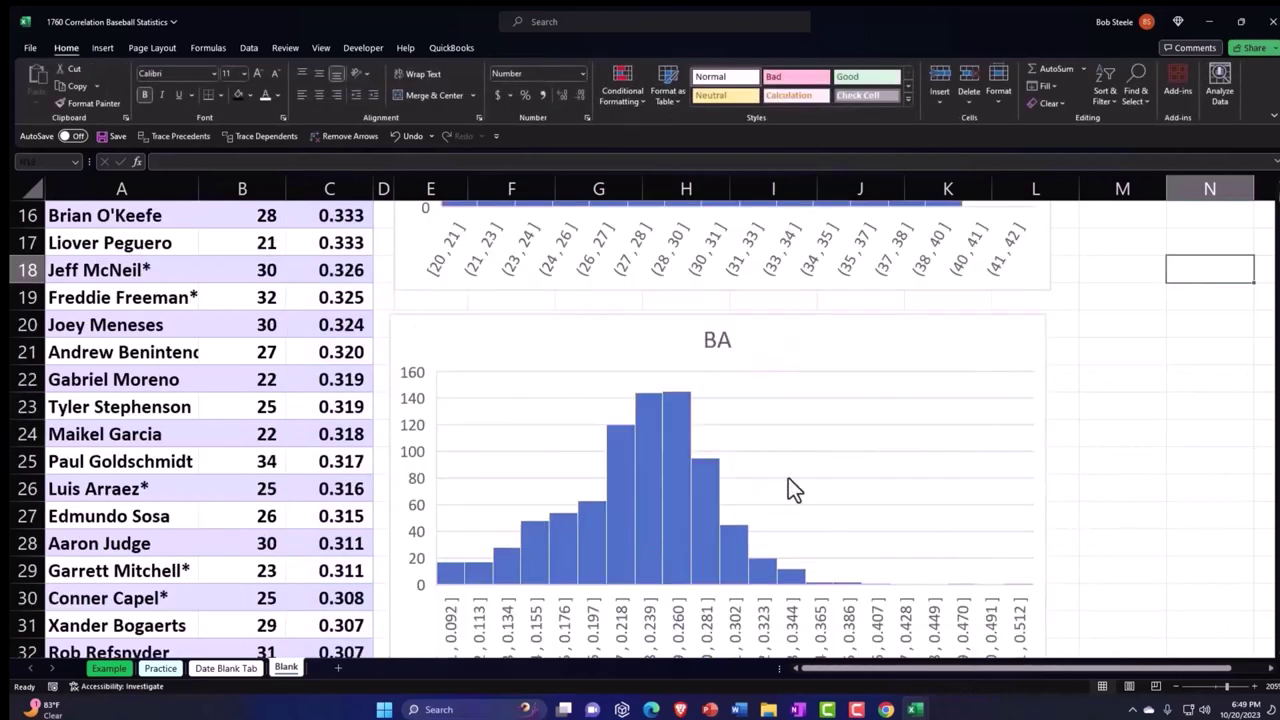
{"action": "scroll", "coordinate": [850, 555], "scroll_direction": "down", "scroll_amount": 1}
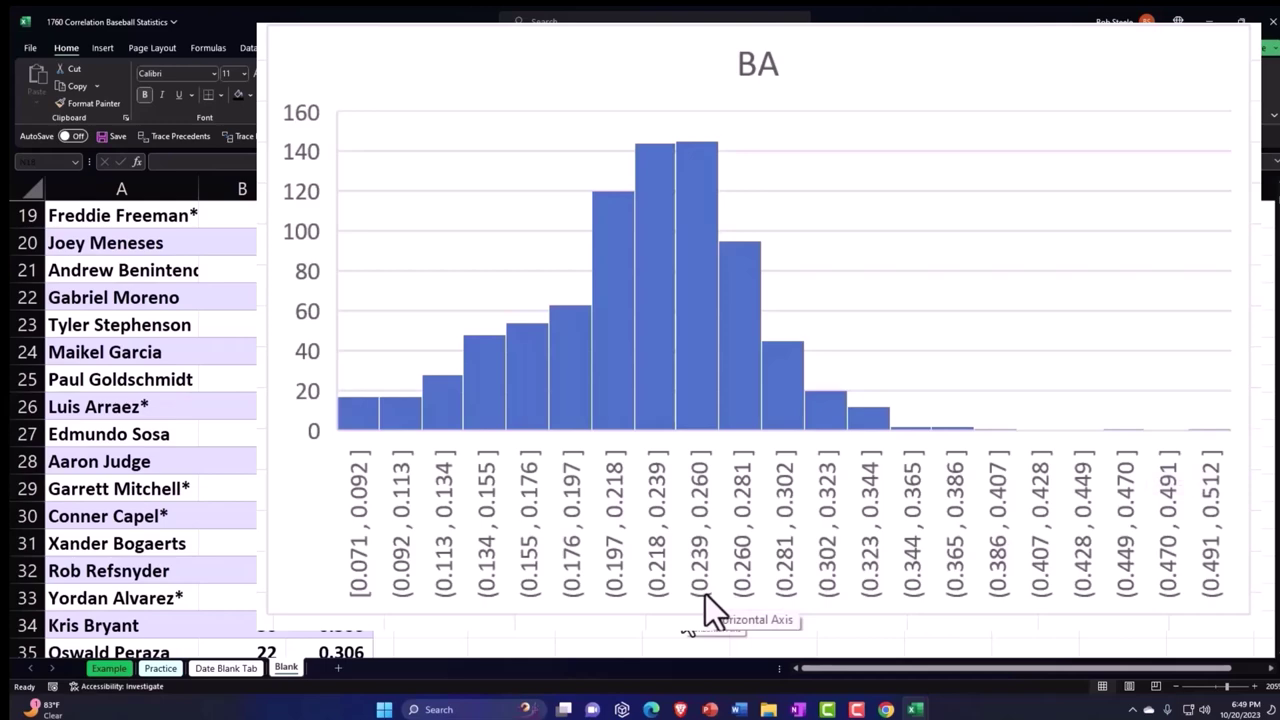
{"action": "scroll", "coordinate": [684, 620], "scroll_direction": "up", "scroll_amount": 4}
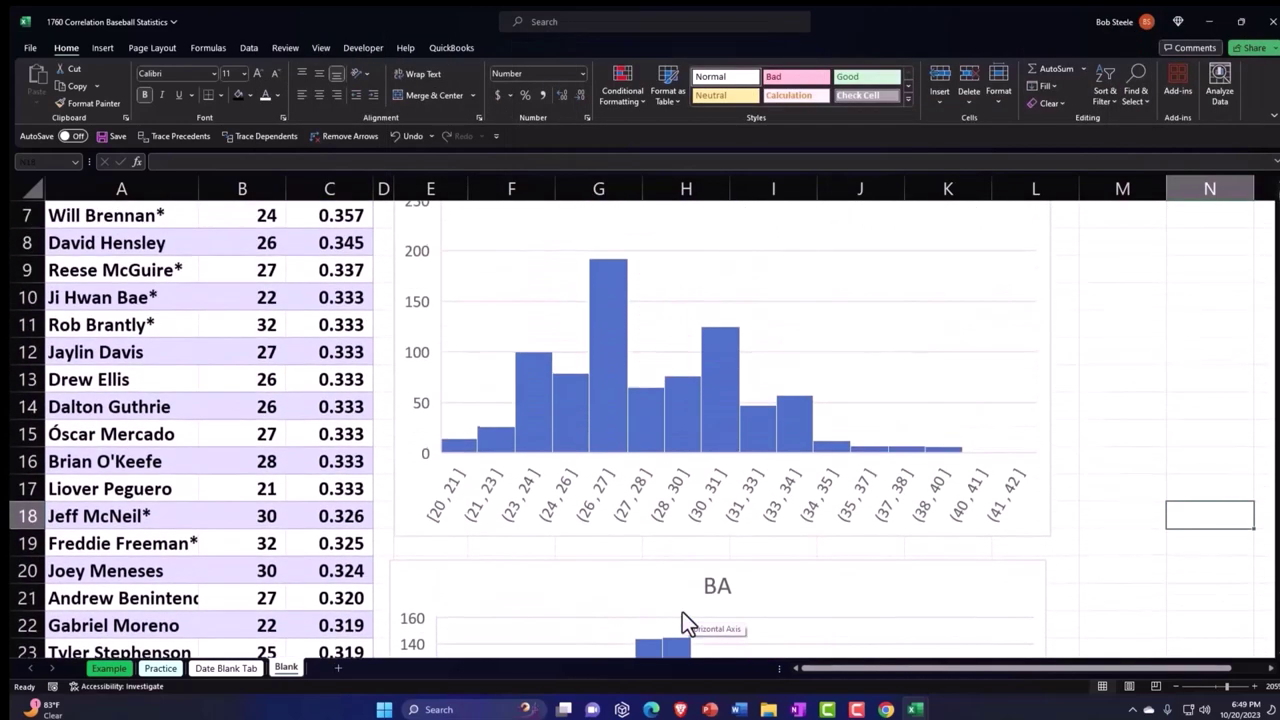
{"action": "scroll", "coordinate": [682, 612], "scroll_direction": "up", "scroll_amount": 2}
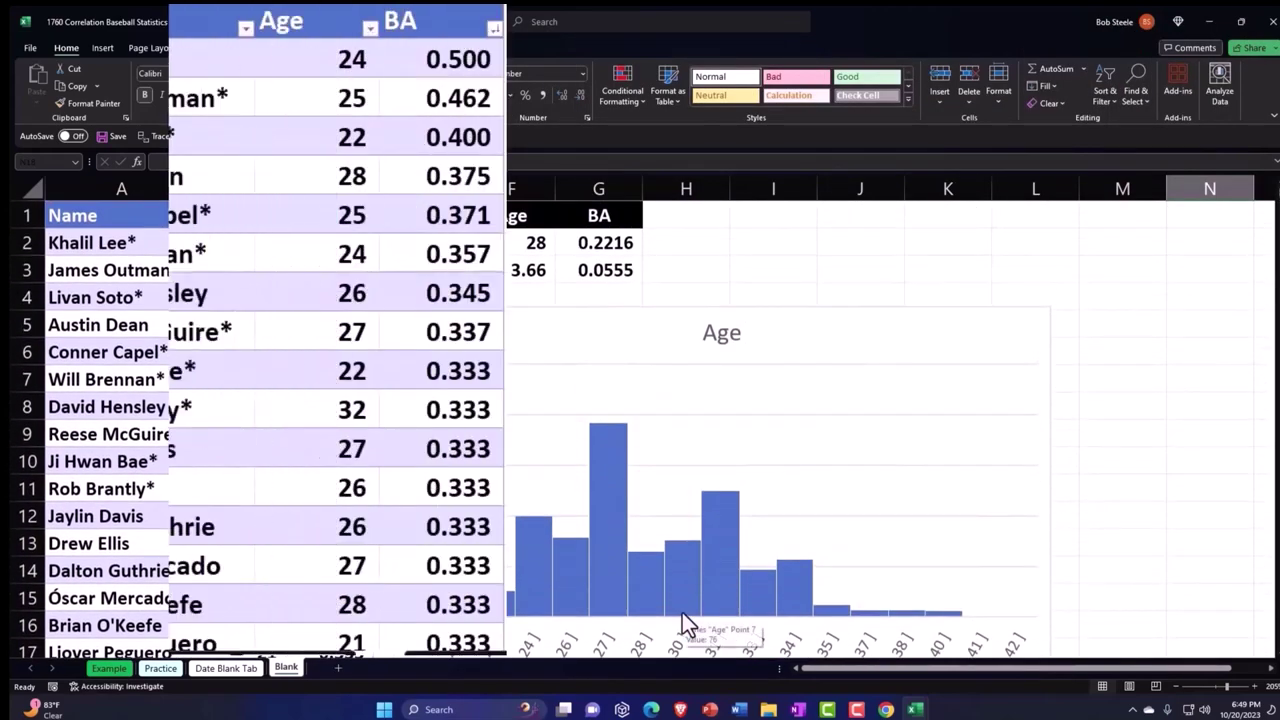
{"action": "left_click", "coordinate": [874, 340]}
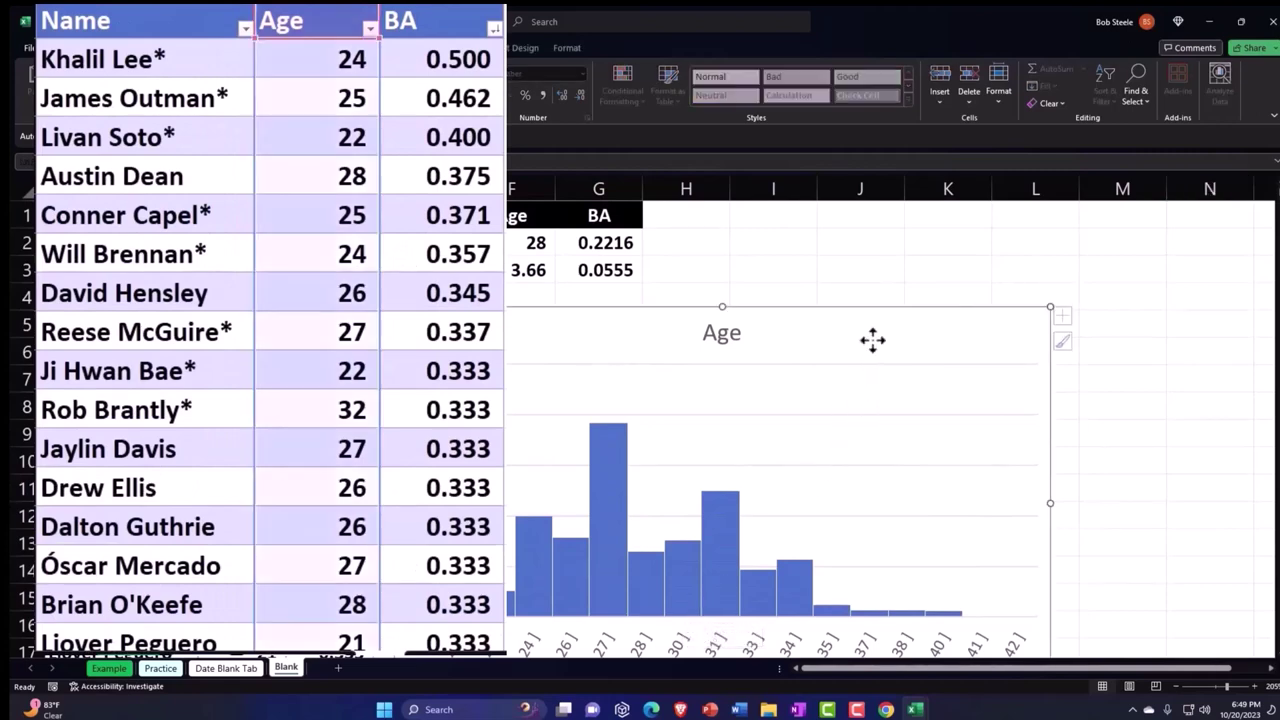
{"action": "scroll", "coordinate": [1028, 515], "scroll_direction": "down", "scroll_amount": 2}
{"action": "left_click_drag", "start_coordinate": [1049, 536], "coordinate": [854, 475]}
{"action": "mouse_move", "coordinate": [866, 588]}
{"action": "left_mouse_down"}
{"action": "mouse_move", "coordinate": [834, 571]}
{"action": "mouse_move", "coordinate": [826, 528]}
{"action": "mouse_move", "coordinate": [840, 526]}
{"action": "left_mouse_up"}
{"action": "scroll", "coordinate": [1074, 611], "scroll_direction": "down", "scroll_amount": 3}
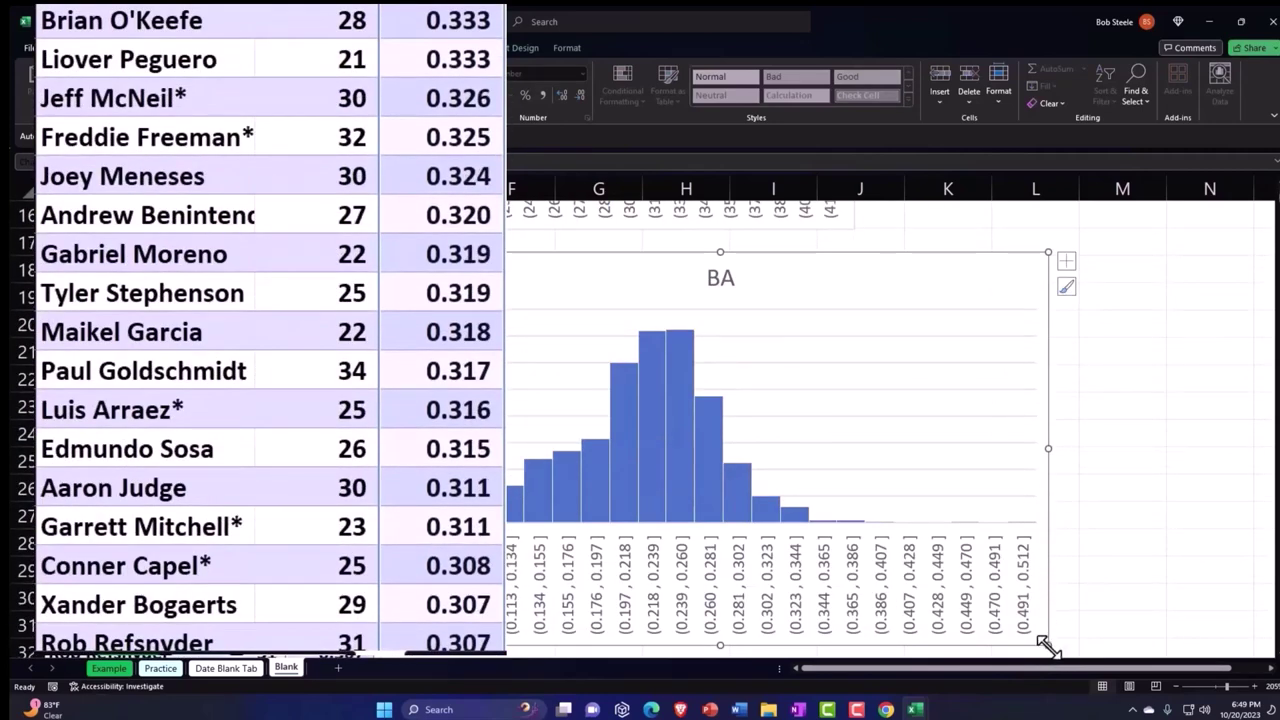
{"action": "left_click_drag", "start_coordinate": [1047, 646], "coordinate": [861, 524]}
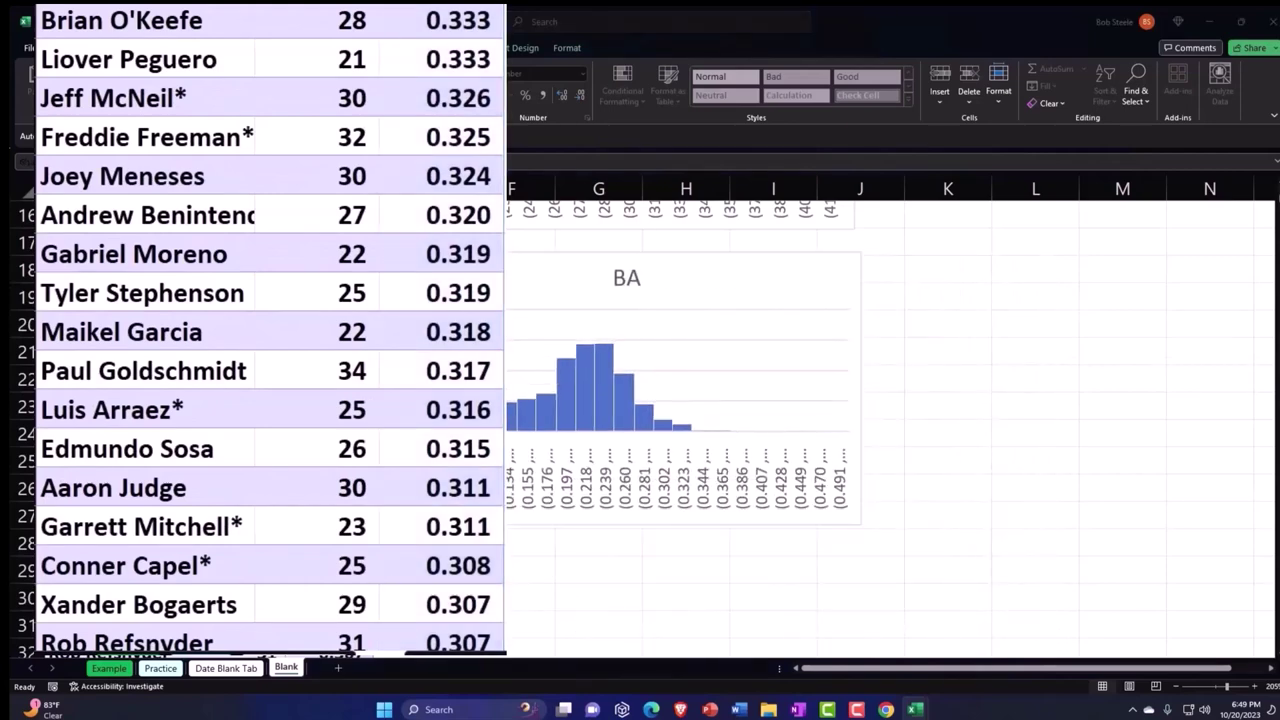
Step: Paste the correlation formula picture at K5, enlarge it, and widen column H
{"action": "scroll", "coordinate": [1034, 366], "scroll_direction": "up", "scroll_amount": 5}
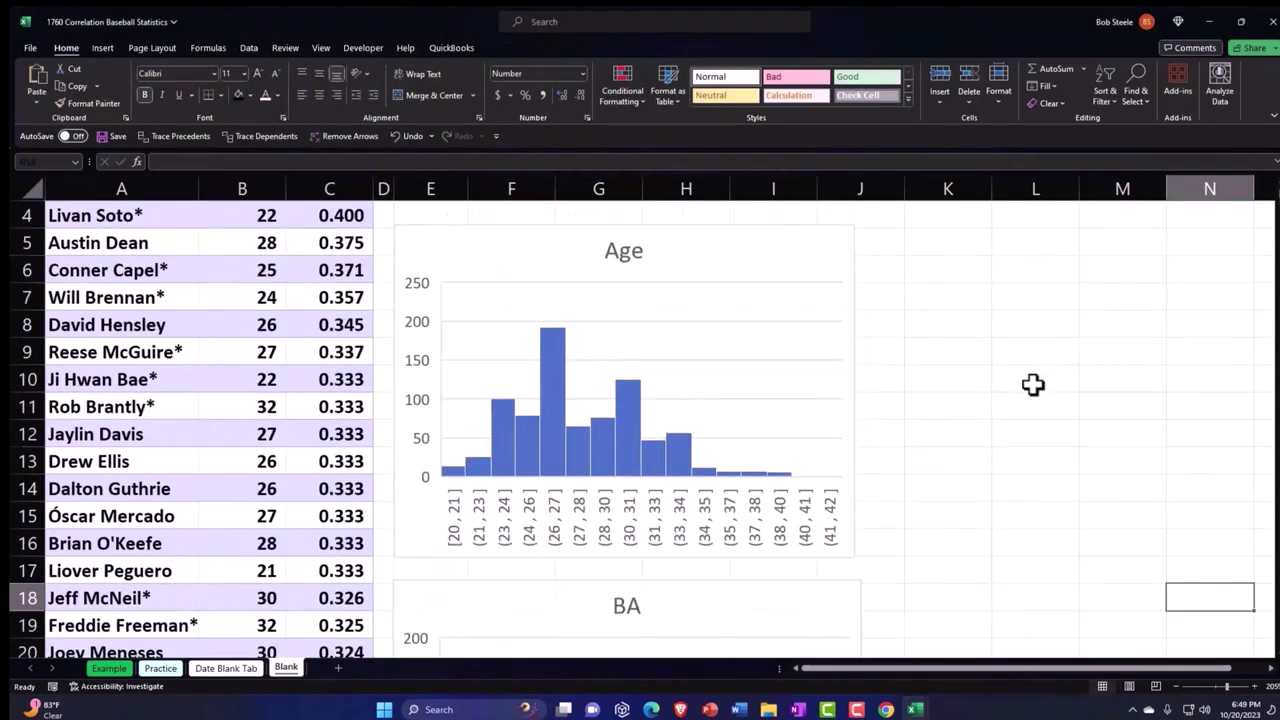
{"action": "left_click", "coordinate": [934, 323]}
{"action": "key", "text": "ctrl+v"}
{"action": "left_click_drag", "start_coordinate": [894, 403], "coordinate": [643, 491]}
{"action": "left_click_drag", "start_coordinate": [1171, 380], "coordinate": [1268, 380]}
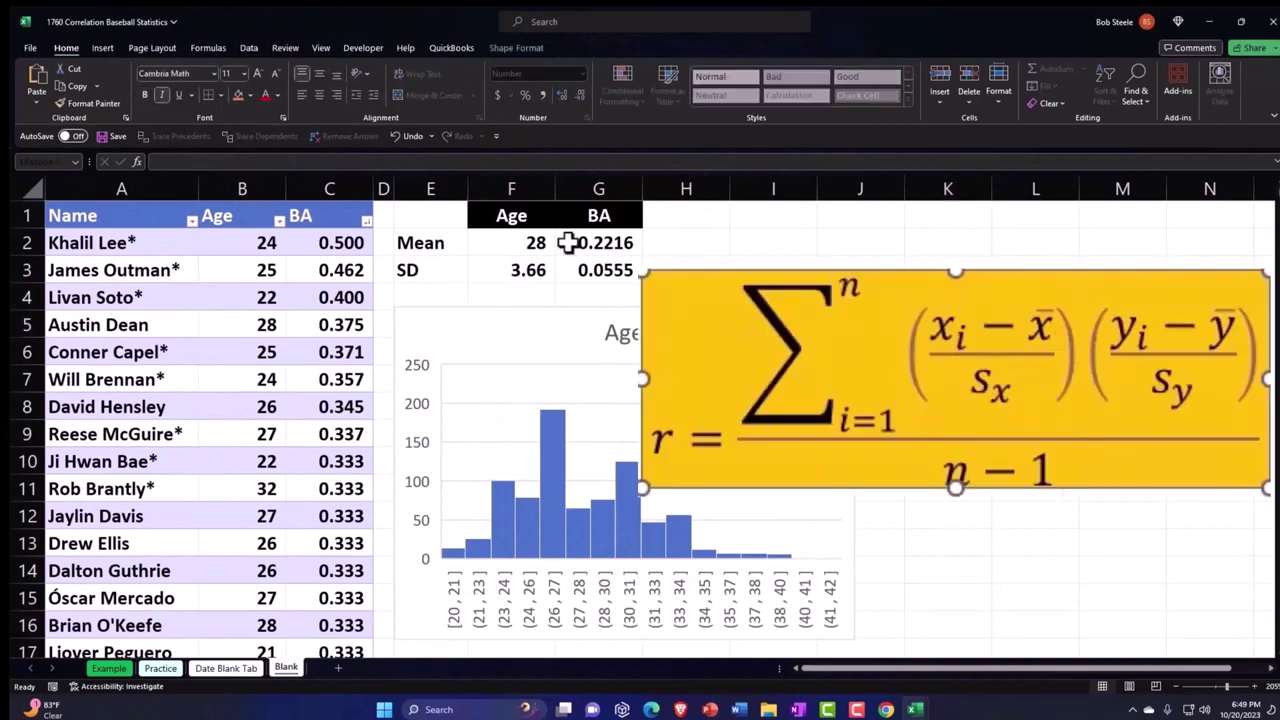
{"action": "left_click_drag", "start_coordinate": [721, 189], "coordinate": [1180, 187]}
Step: Make the BA chart narrower, undoing an accidental move of the Age chart
{"action": "scroll", "coordinate": [1100, 421], "scroll_direction": "down", "scroll_amount": 4}
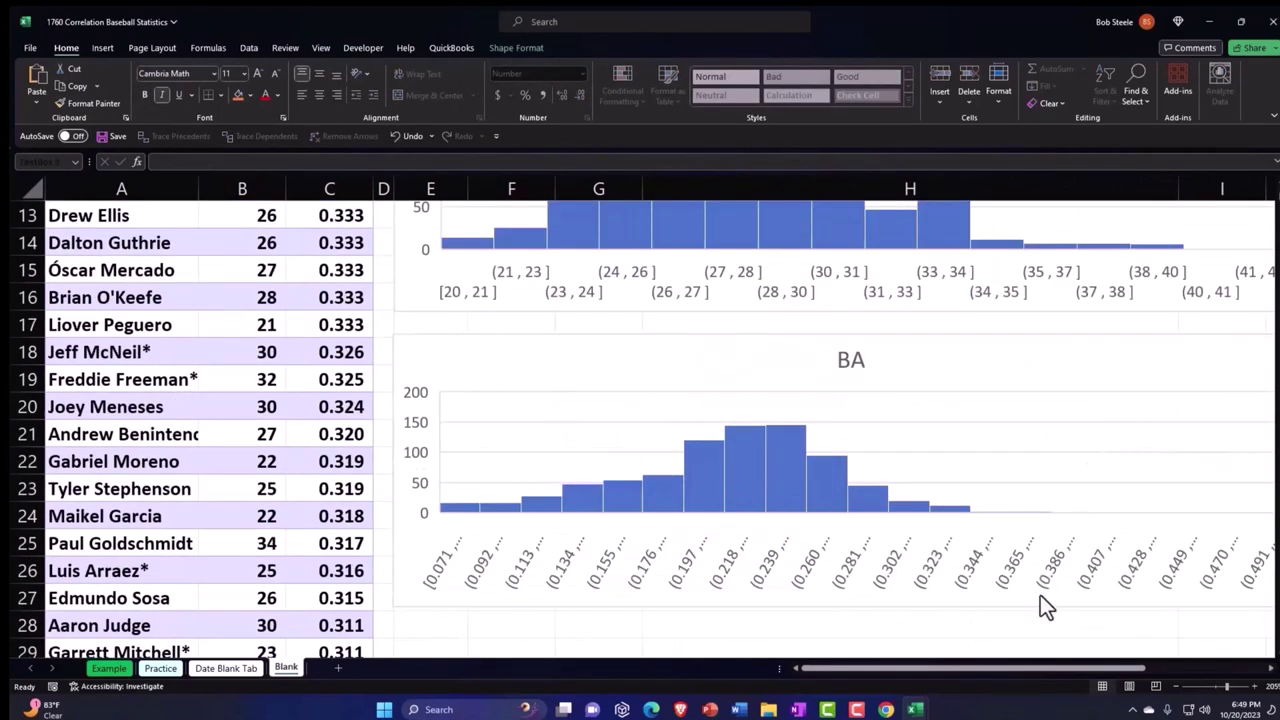
{"action": "left_click_drag", "start_coordinate": [1019, 678], "coordinate": [1094, 684]}
{"action": "left_click", "coordinate": [997, 300]}
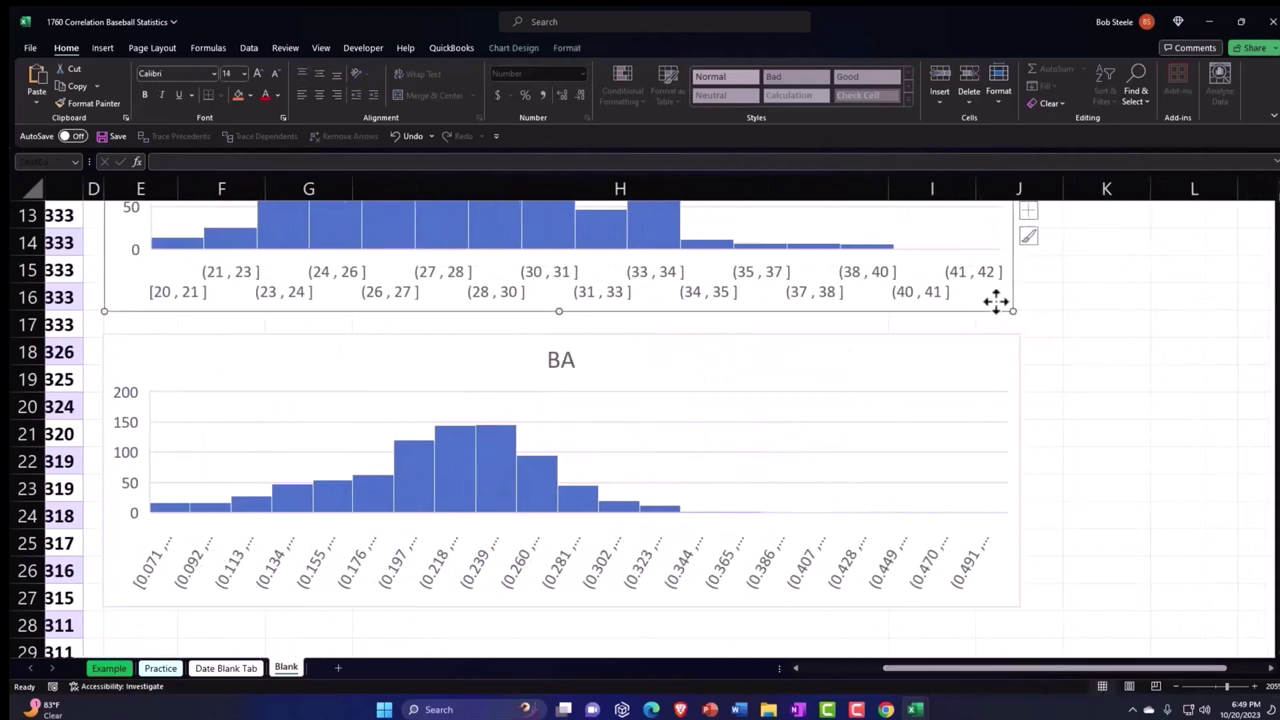
{"action": "left_click_drag", "start_coordinate": [1014, 307], "coordinate": [867, 309]}
{"action": "left_click", "coordinate": [405, 140]}
{"action": "left_click_drag", "start_coordinate": [1019, 603], "coordinate": [856, 584]}
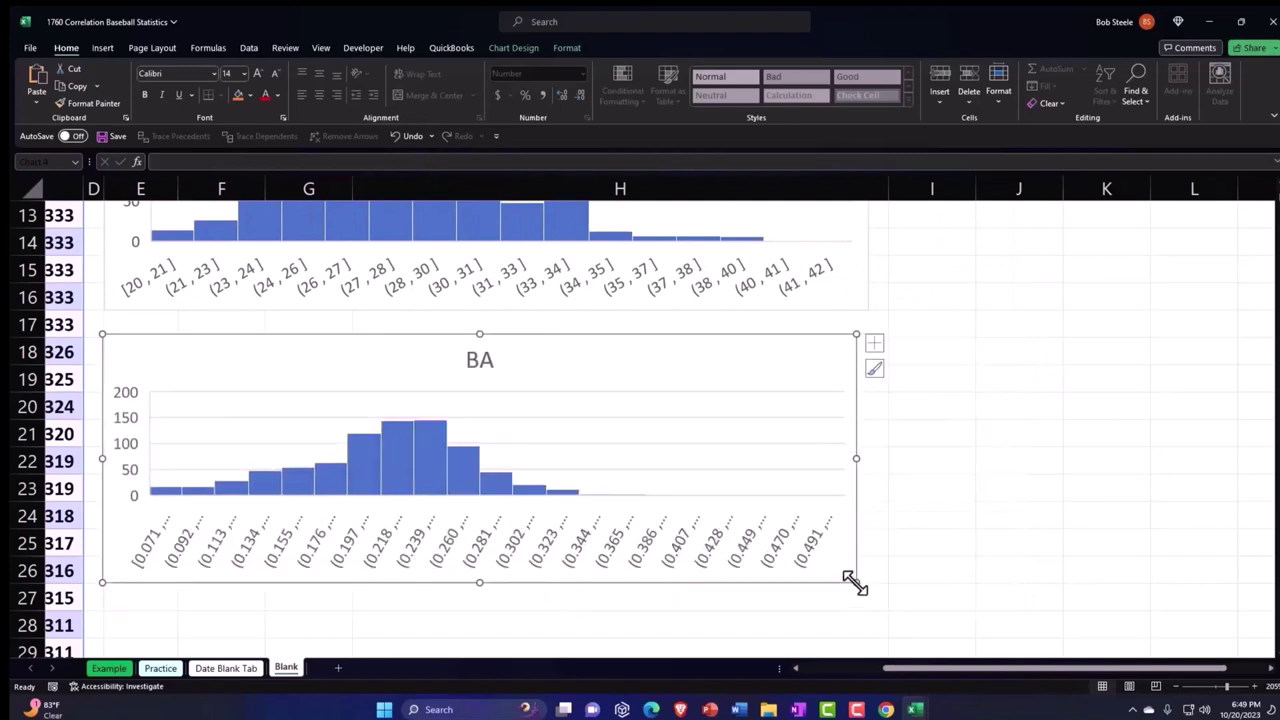
Step: Move the formula picture to the top of column H, above the Age chart
{"action": "scroll", "coordinate": [906, 569], "scroll_direction": "up", "scroll_amount": 4}
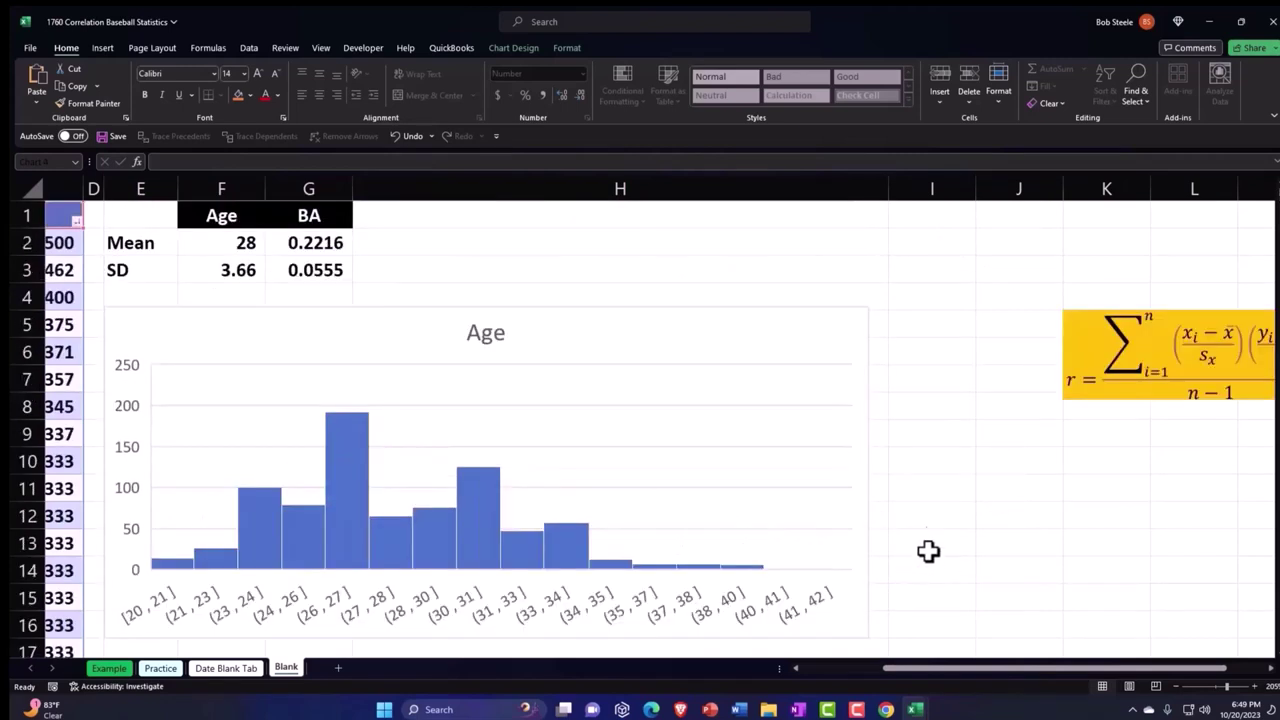
{"action": "left_click", "coordinate": [1063, 365]}
{"action": "left_click_drag", "start_coordinate": [1079, 310], "coordinate": [634, 210]}
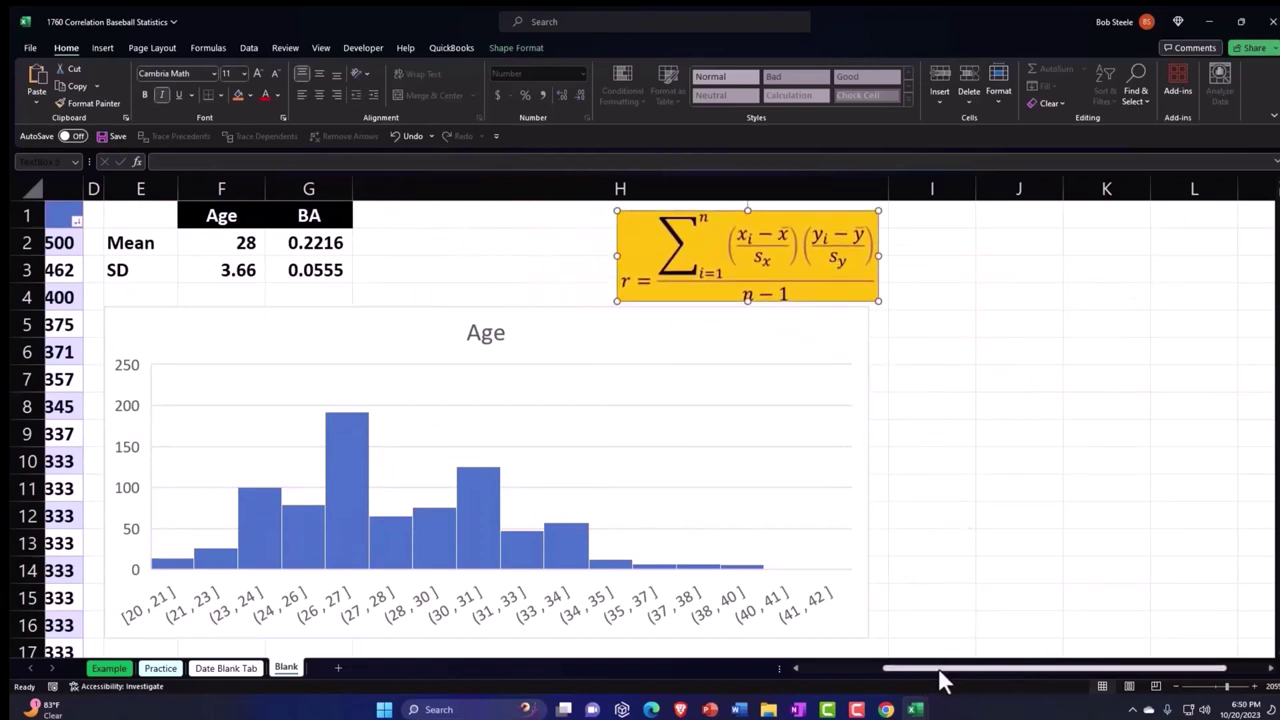
{"action": "left_click_drag", "start_coordinate": [938, 667], "coordinate": [1008, 675]}
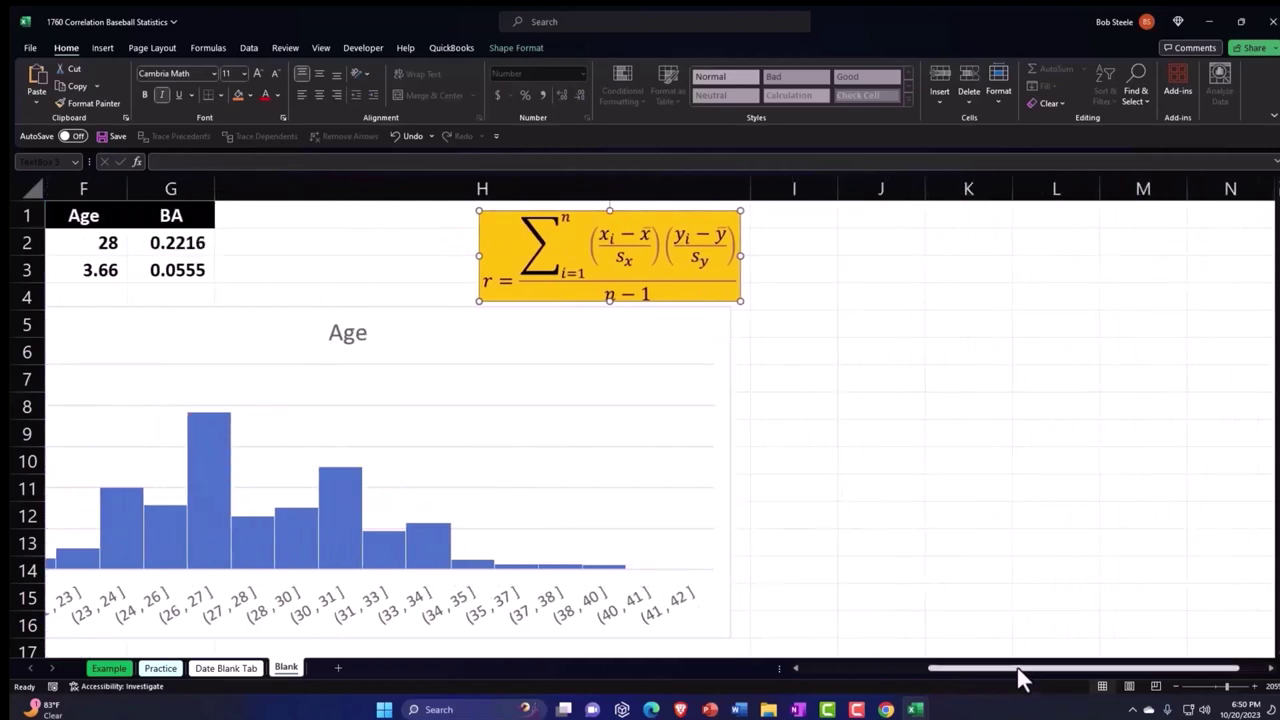
Step: Copy the Age and BA columns to I1, so I:J start with 24 and 0.500
{"action": "left_click_drag", "start_coordinate": [992, 668], "coordinate": [858, 668]}
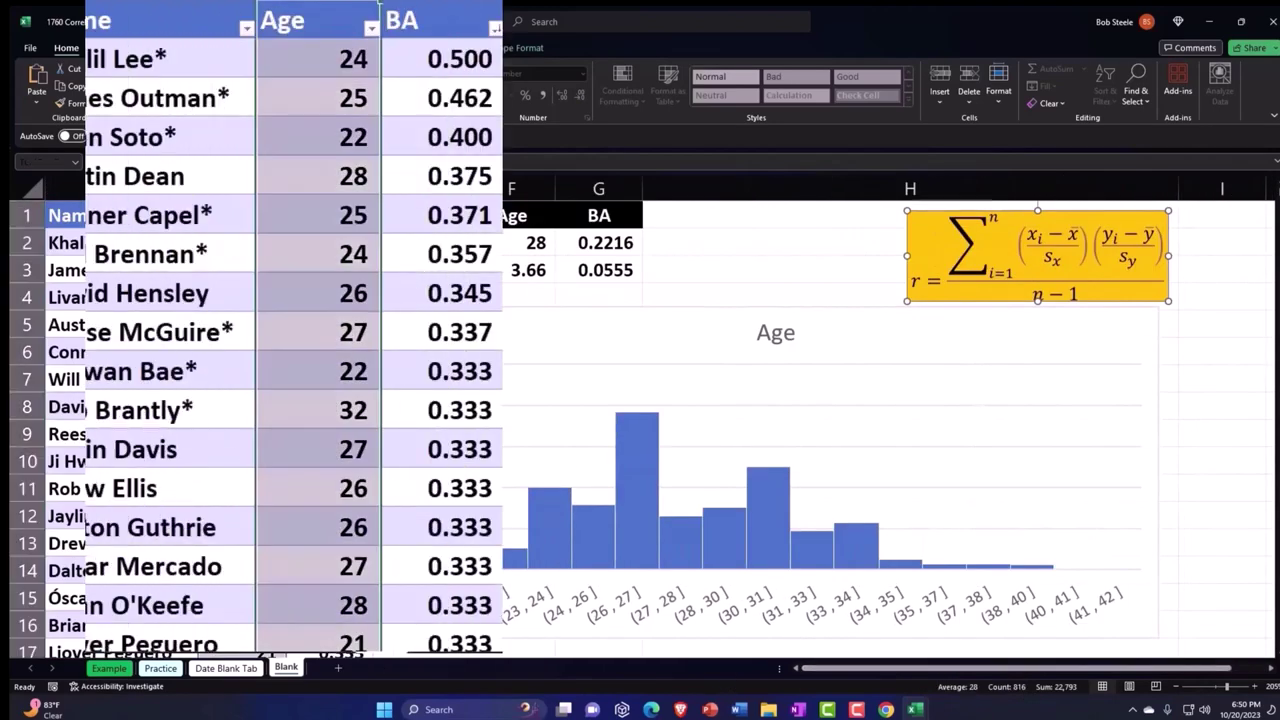
{"action": "left_click", "coordinate": [267, 240]}
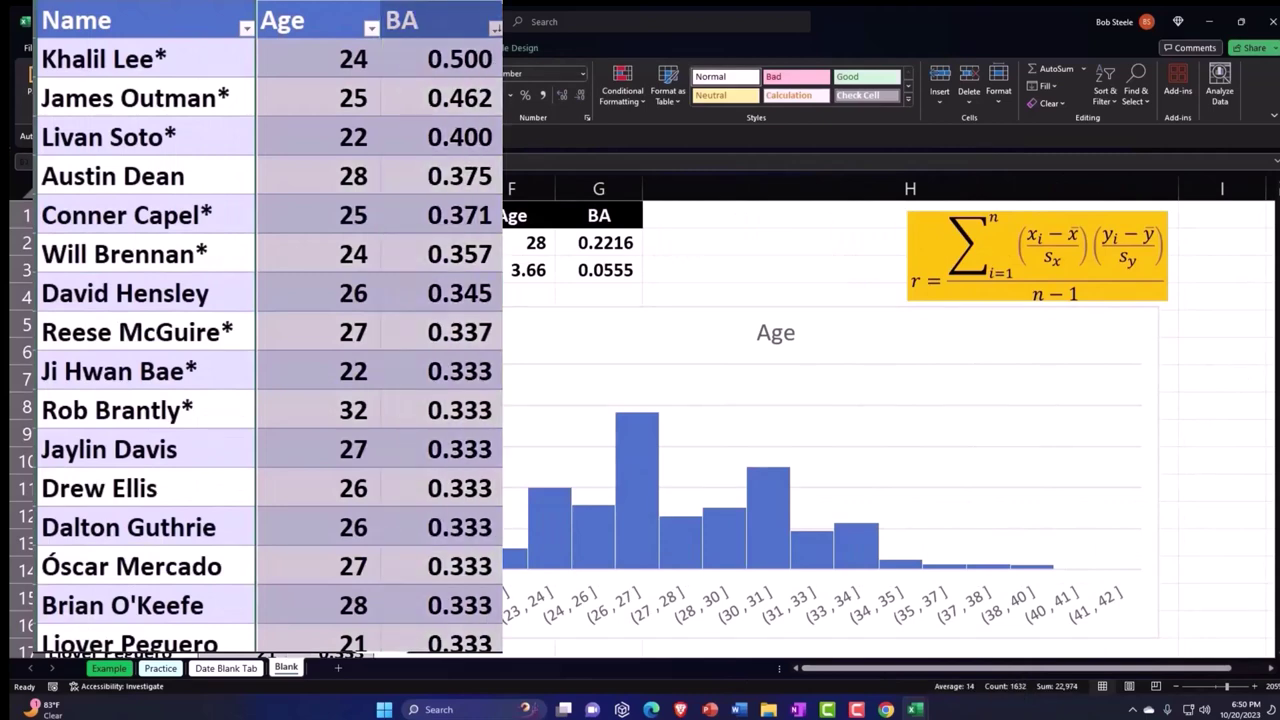
{"action": "key", "text": "ctrl+c"}
{"action": "left_click", "coordinate": [1200, 220]}
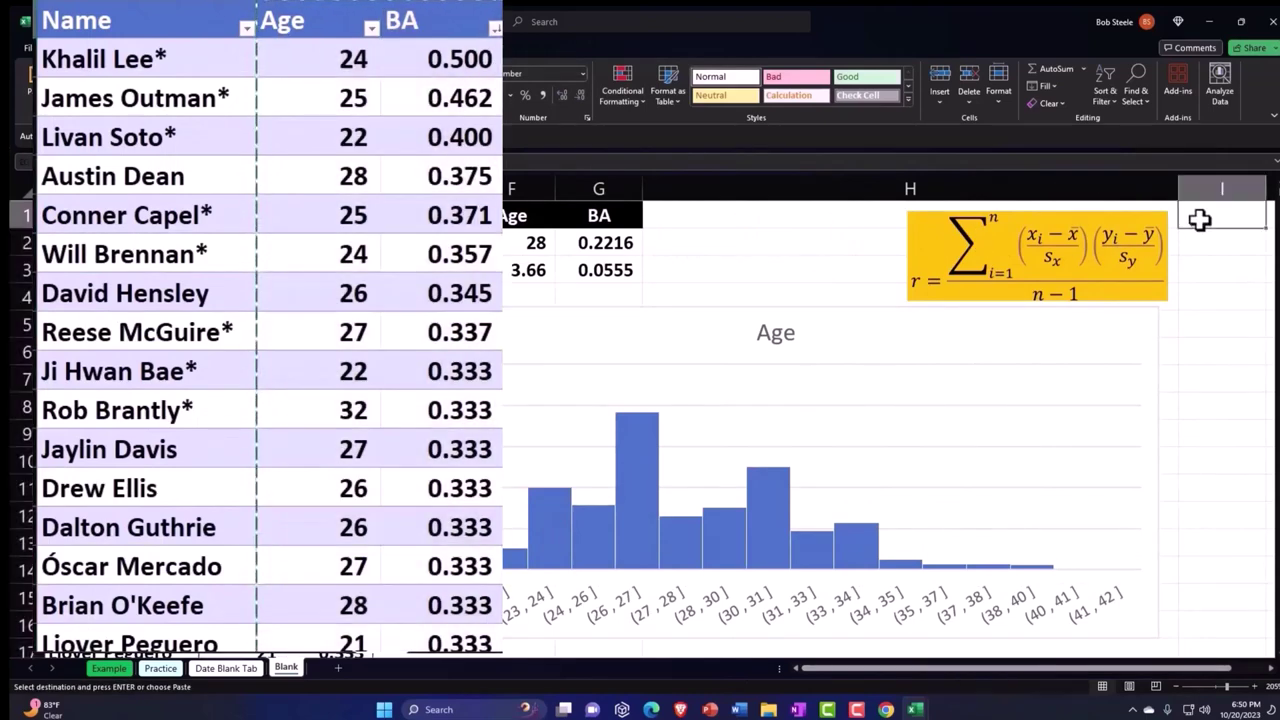
{"action": "key", "text": "ctrl+v"}
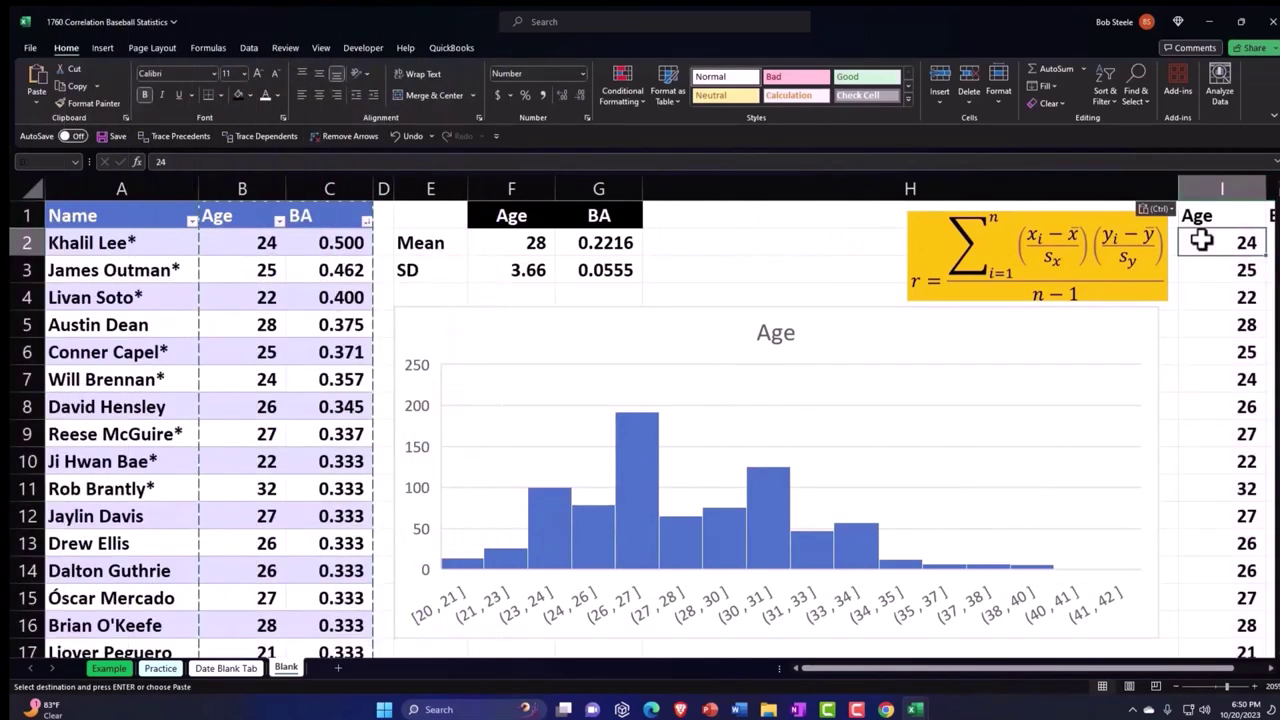
{"action": "scroll", "coordinate": [1203, 240], "scroll_direction": "right", "scroll_amount": 1}
{"action": "key", "text": "Right"}
{"action": "key", "text": "Right"}
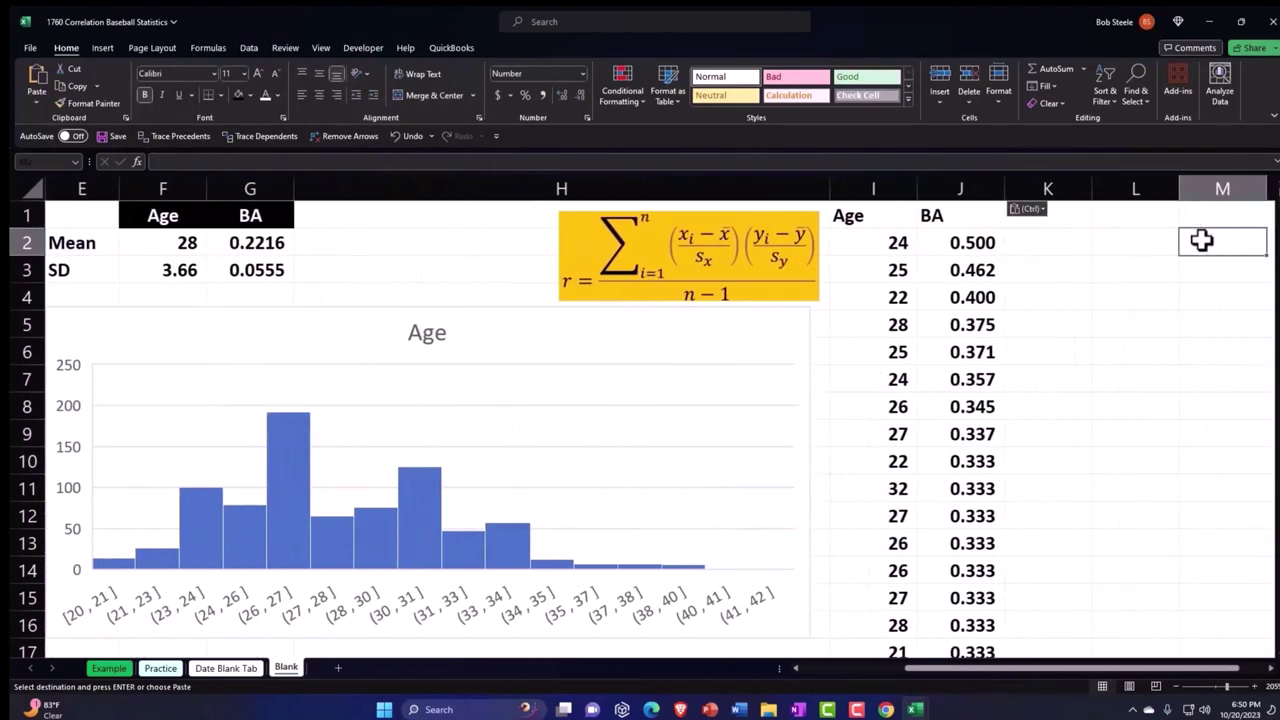
{"action": "left_click_drag", "start_coordinate": [899, 214], "coordinate": [938, 214]}
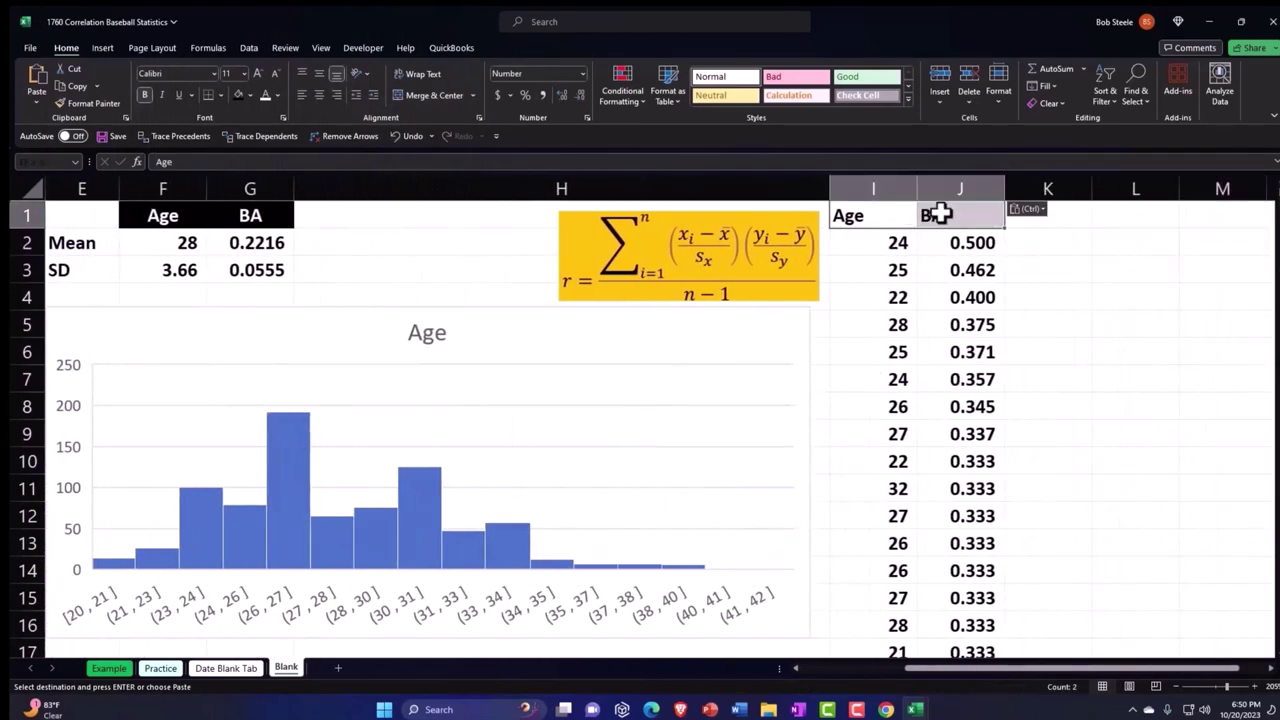